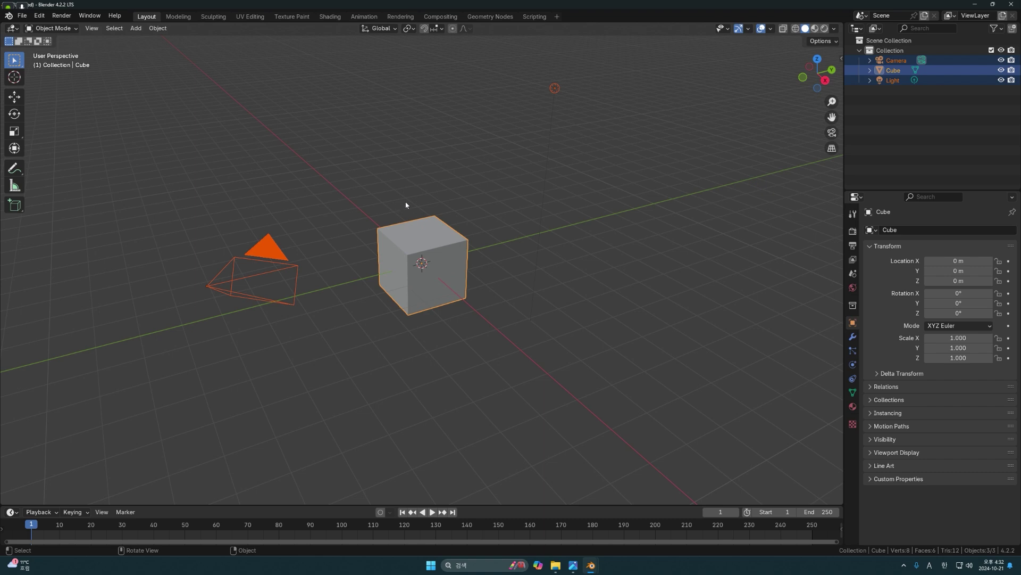
Delete the default camera, cube and light, and add a mesh cylinder at the world origin
key(Delete)
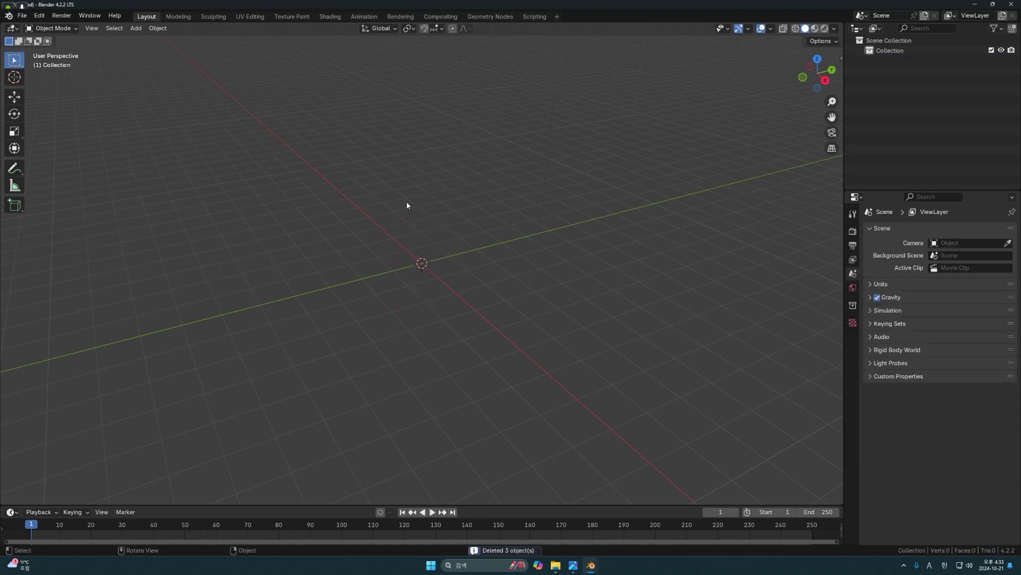
shift+middle_drag(439, 217, 457, 217)
key(shift+a)
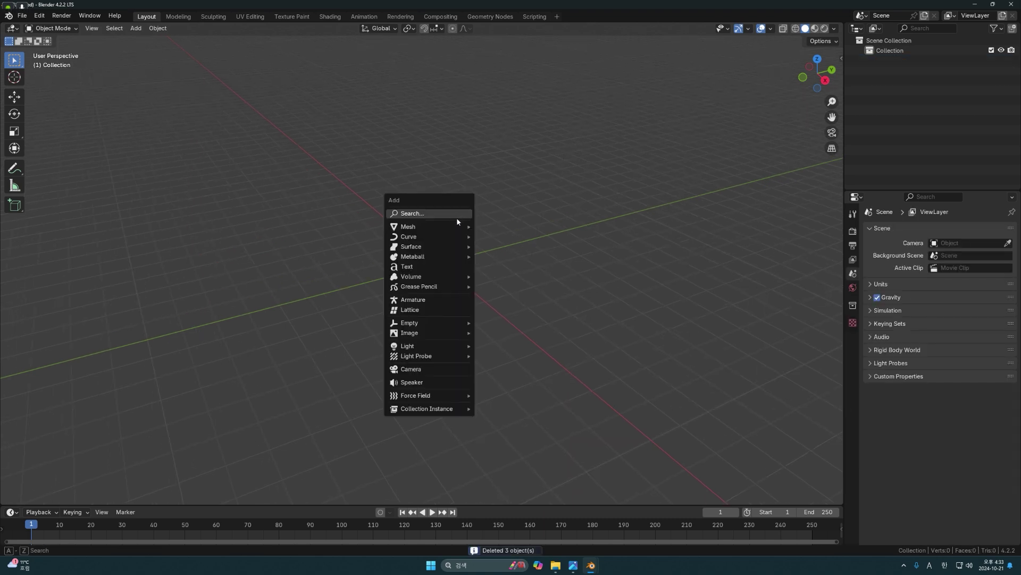
mouse_move(456, 228)
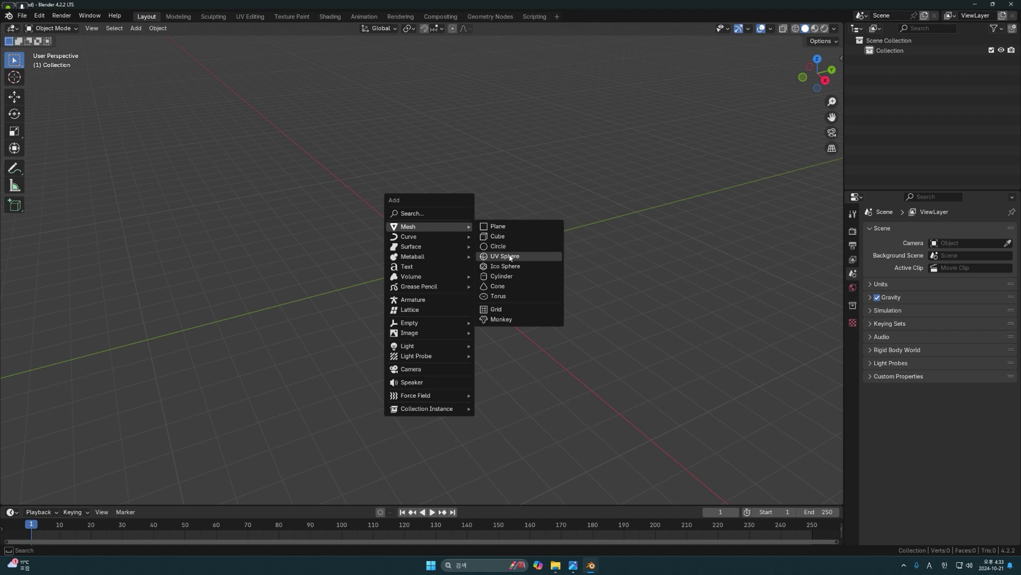
click(505, 276)
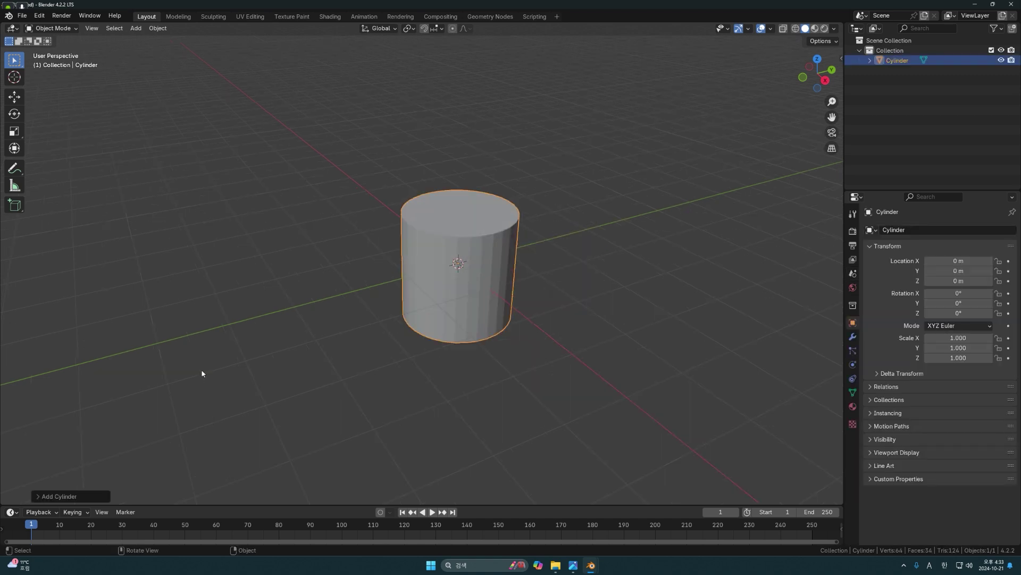
Set the new cylinder's vertex count to 14
click(77, 497)
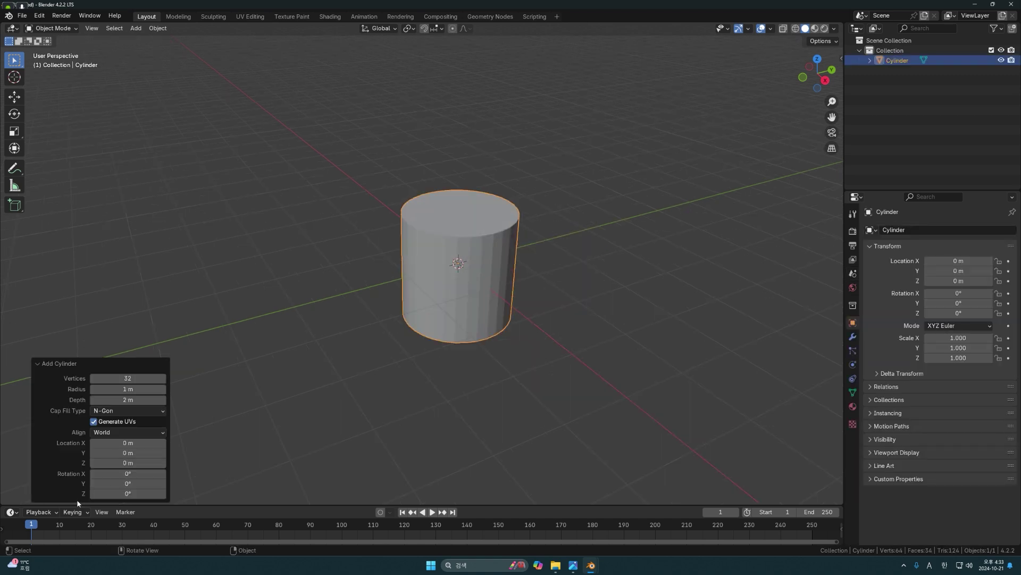
click(136, 378)
text(14)
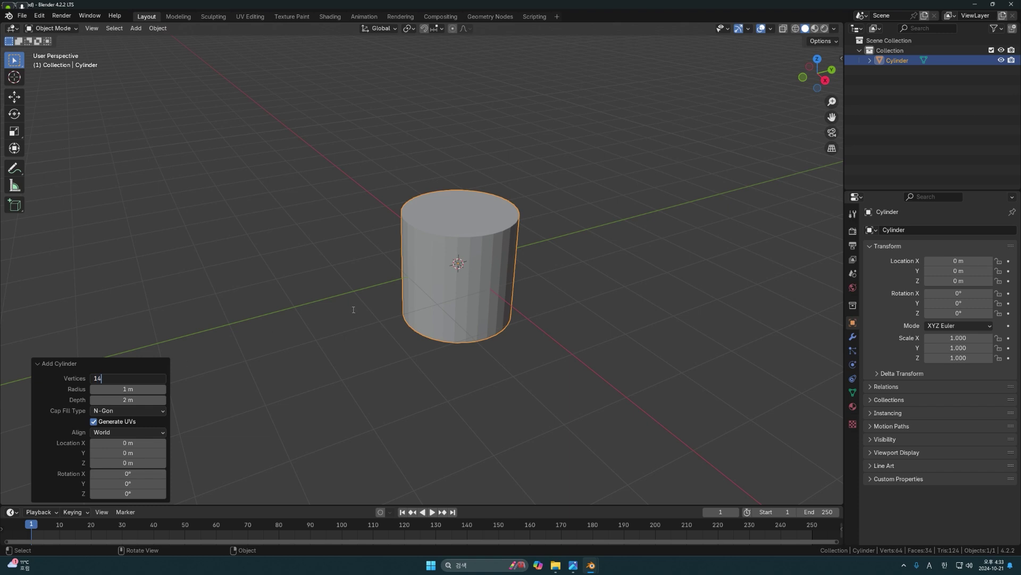
key(Return)
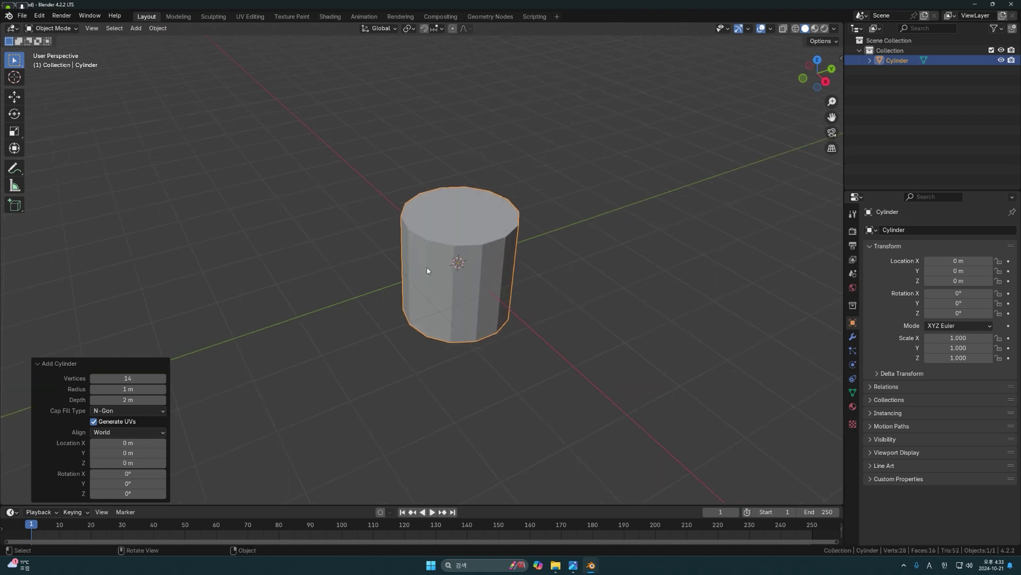
middle_drag(480, 250, 516, 272)
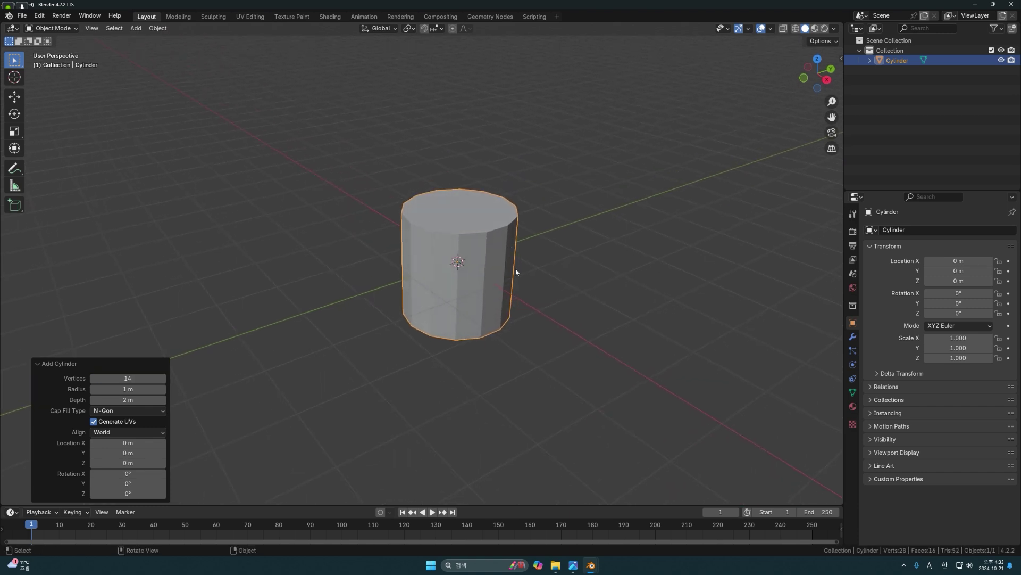
Enter Edit Mode on the cylinder and add two evenly spaced horizontal loop cuts around its side
click(556, 273)
click(505, 272)
key(Tab)
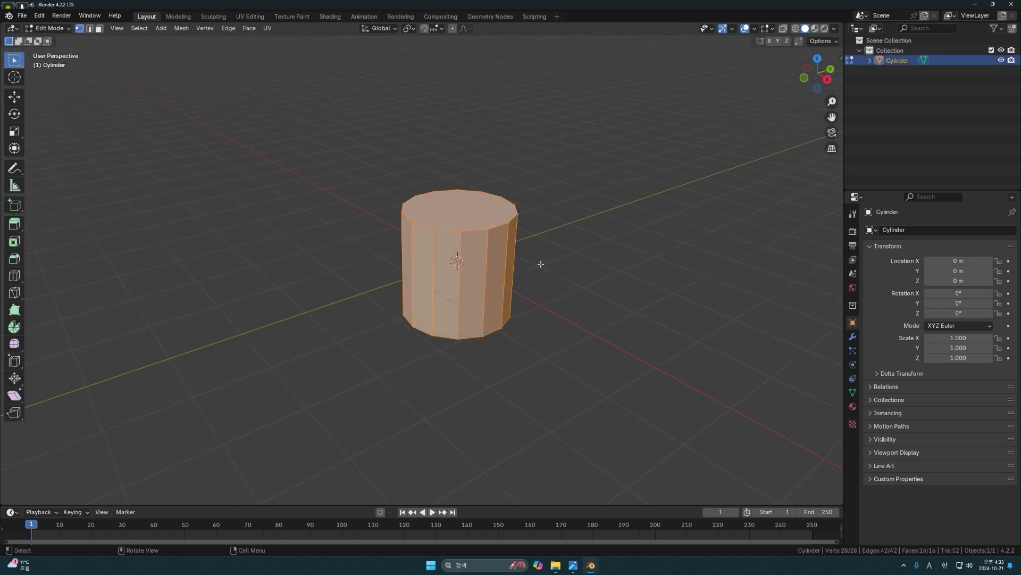
scroll(543, 259, up, 3)
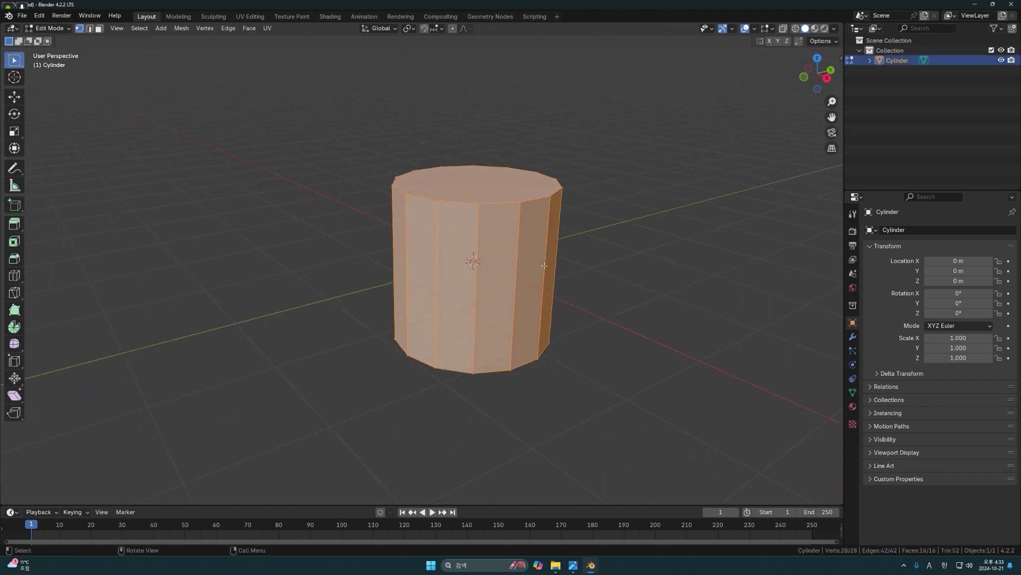
key(ctrl+r)
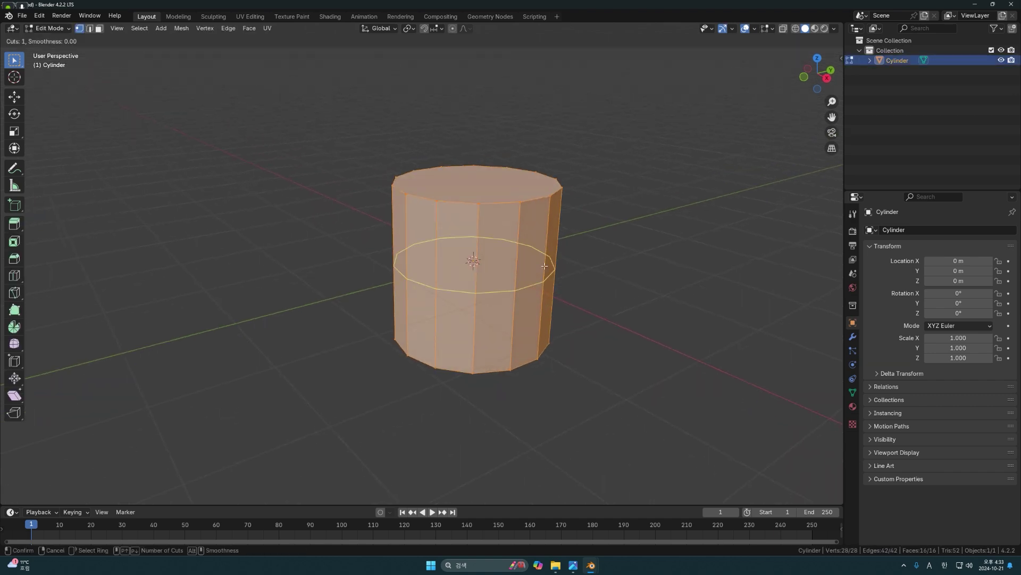
scroll(544, 265, up, 1)
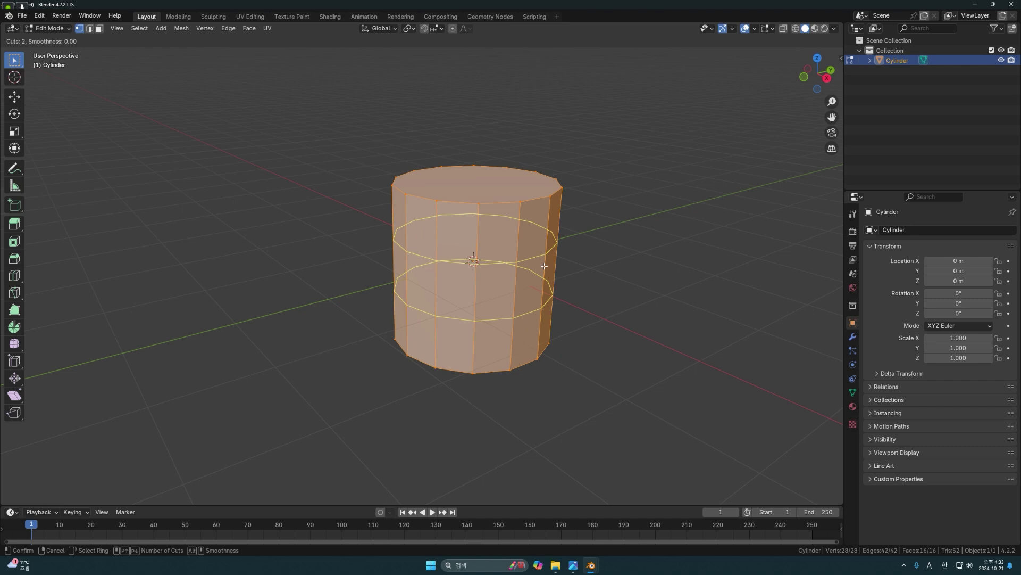
click(544, 265)
click(597, 267)
middle_drag(596, 267, 590, 265)
click(590, 265)
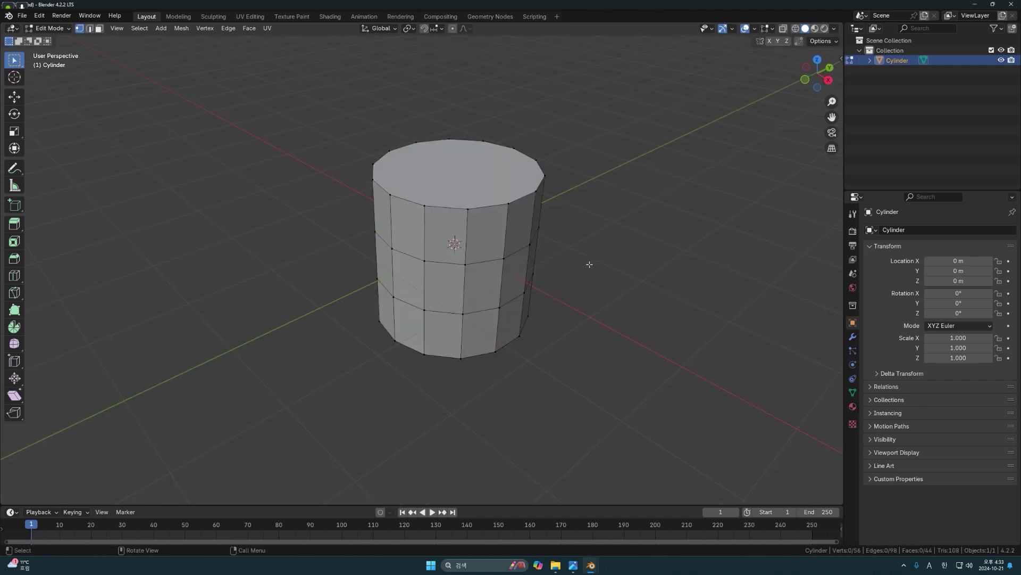
Delete the cylinder's top cap face in face select mode
key(3)
click(478, 177)
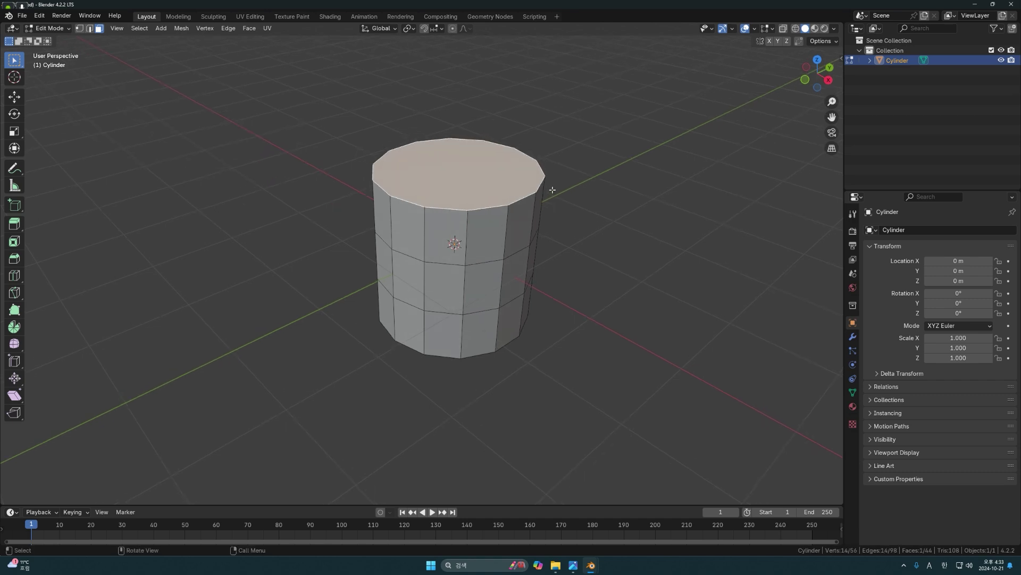
key(x)
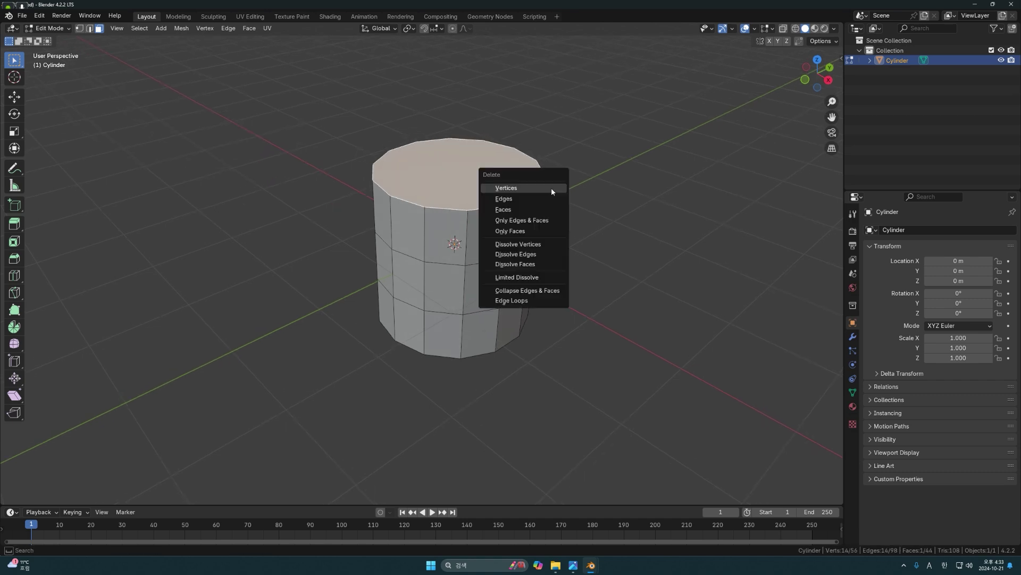
click(508, 210)
Separate the cylinder's bottom cap face into its own object
middle_drag(508, 213, 541, 134)
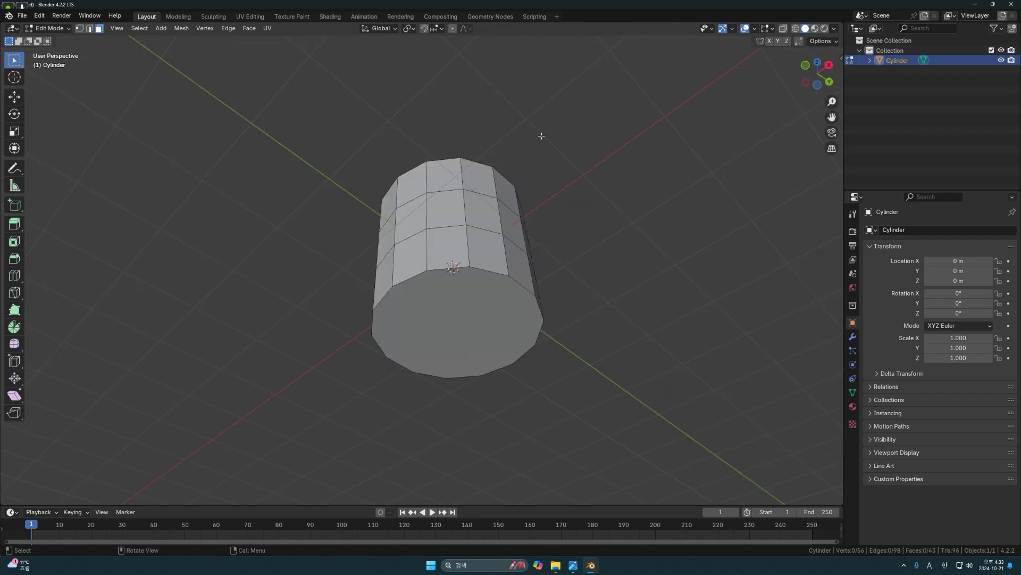
click(489, 304)
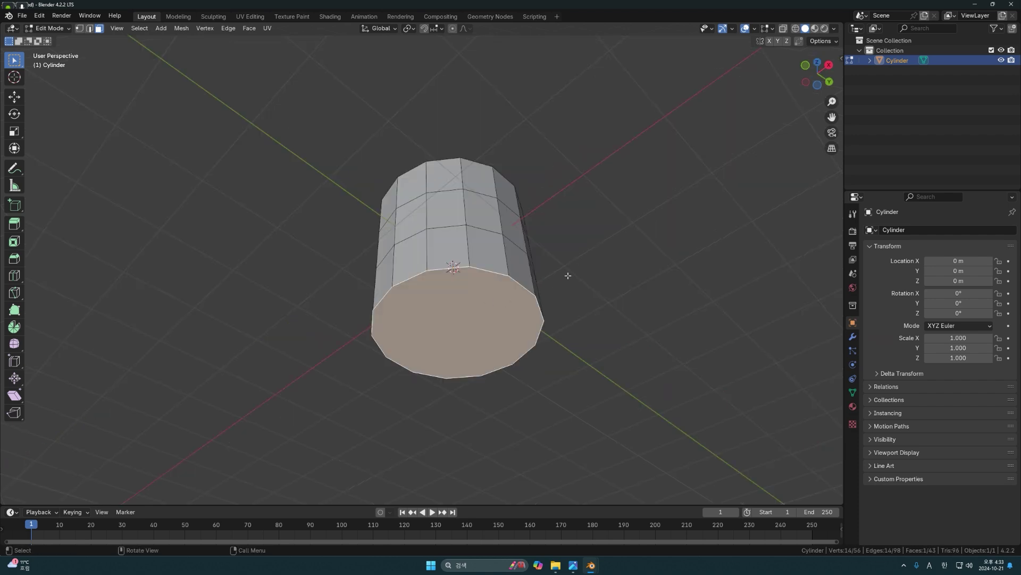
mouse_move(566, 276)
shift+middle_down()
mouse_move(568, 241)
mouse_move(561, 265)
shift+middle_up()
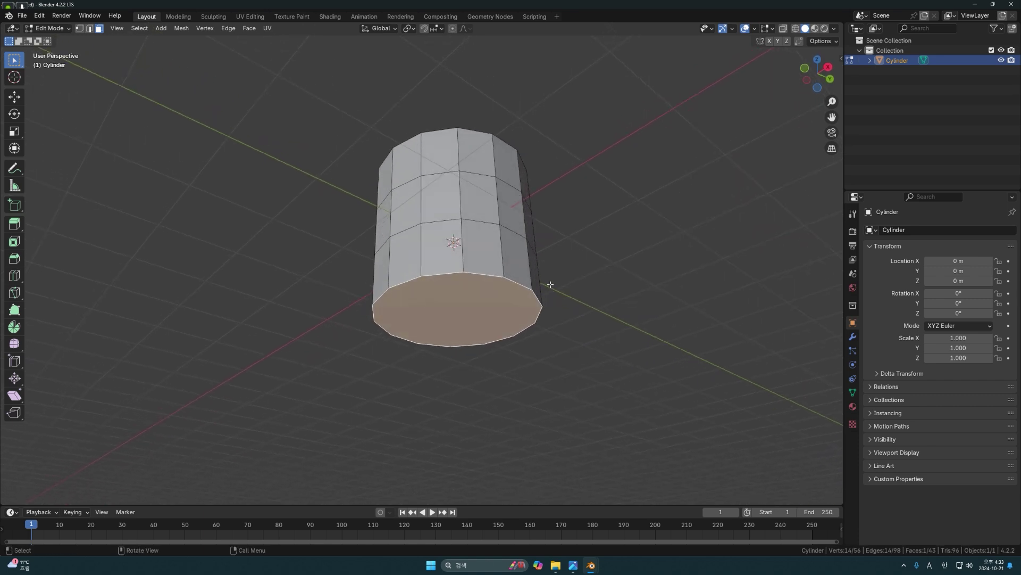
key(p)
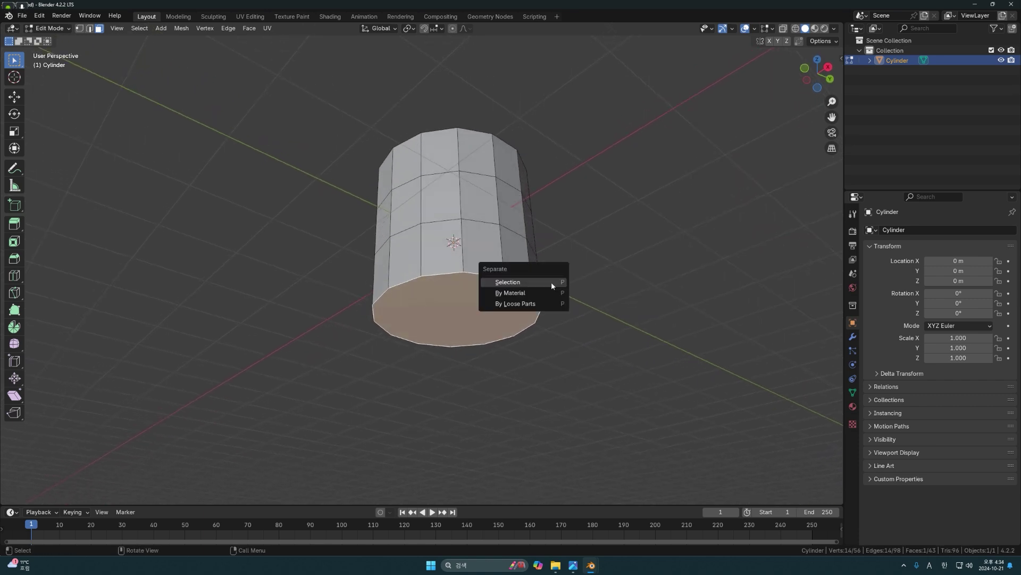
click(537, 285)
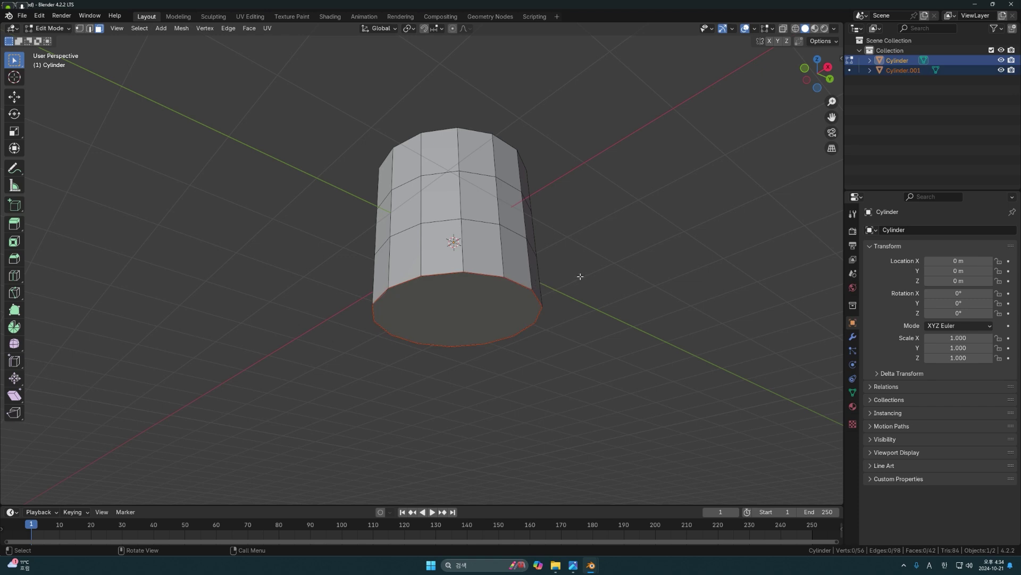
Return to Object Mode, select the separated bottom cap and hide it in the viewport
key(Tab)
click(551, 266)
click(509, 259)
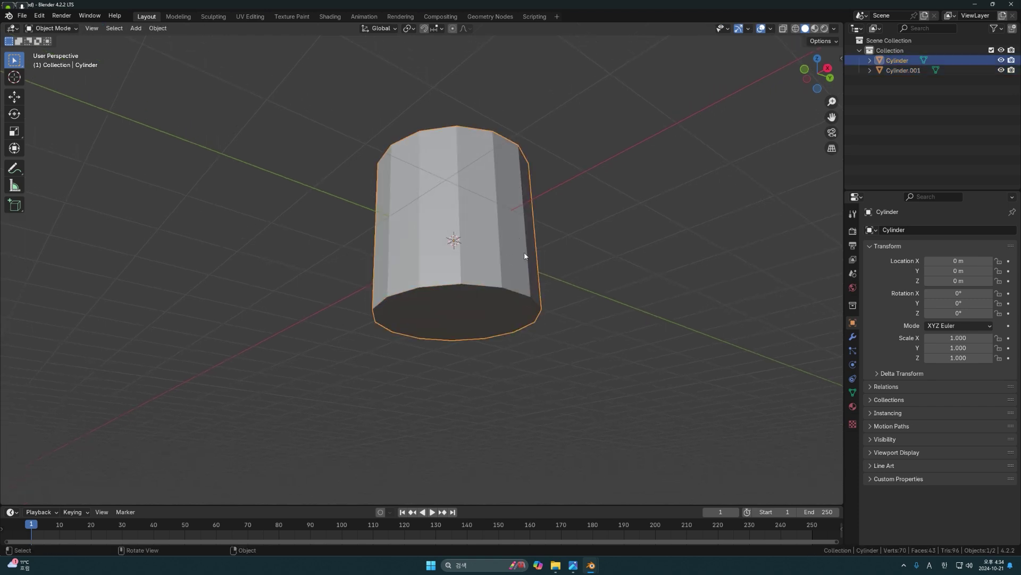
click(499, 307)
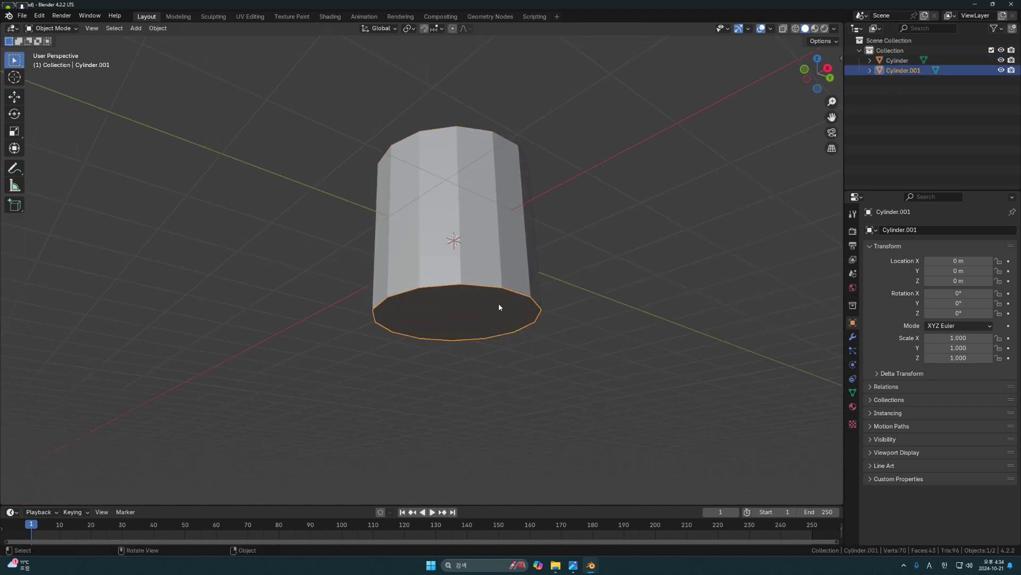
middle_drag(495, 323, 518, 309)
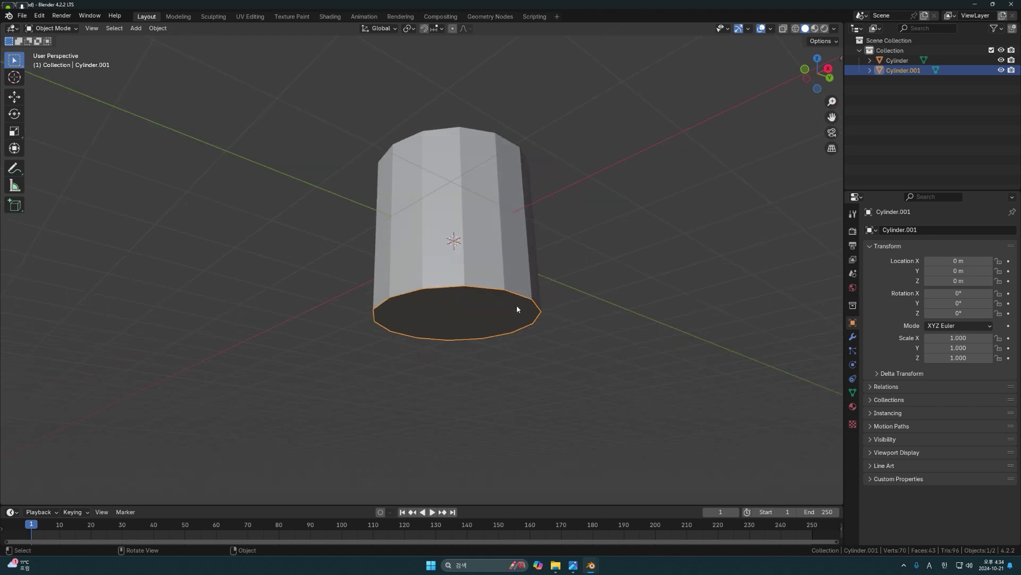
click(1002, 70)
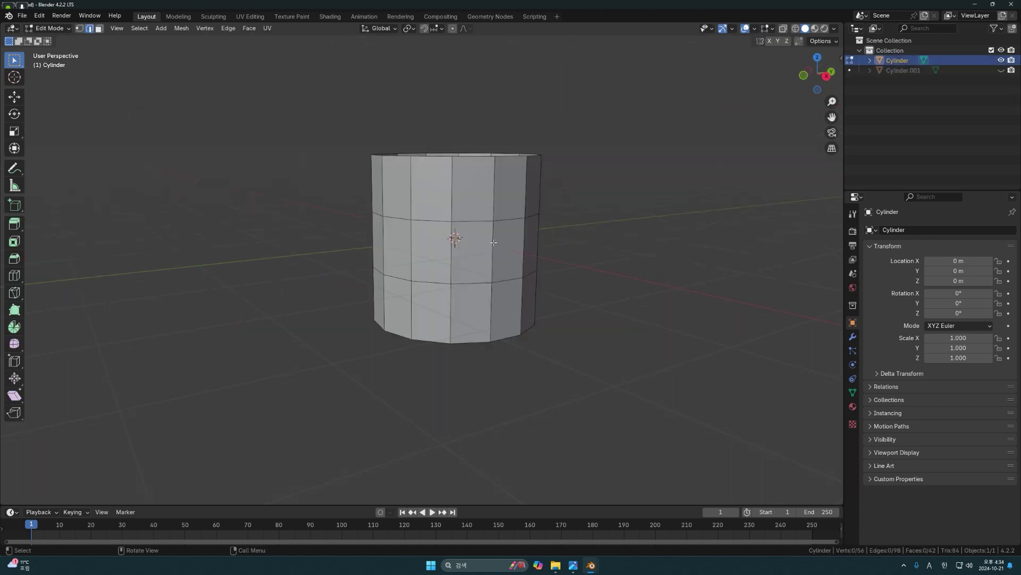
Select the cylinder's two middle edge loops and scale them up to about 1.143 for a barrel bulge
middle_drag(494, 243, 542, 226)
alt+click(479, 218)
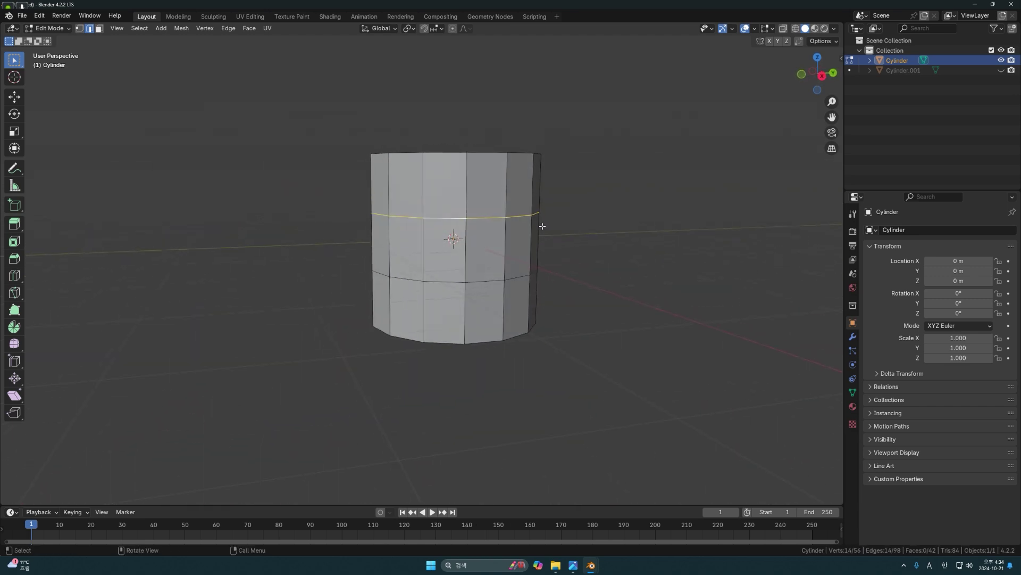
alt+shift+click(450, 283)
mouse_move(536, 257)
middle_down()
mouse_move(493, 237)
mouse_move(541, 250)
middle_up()
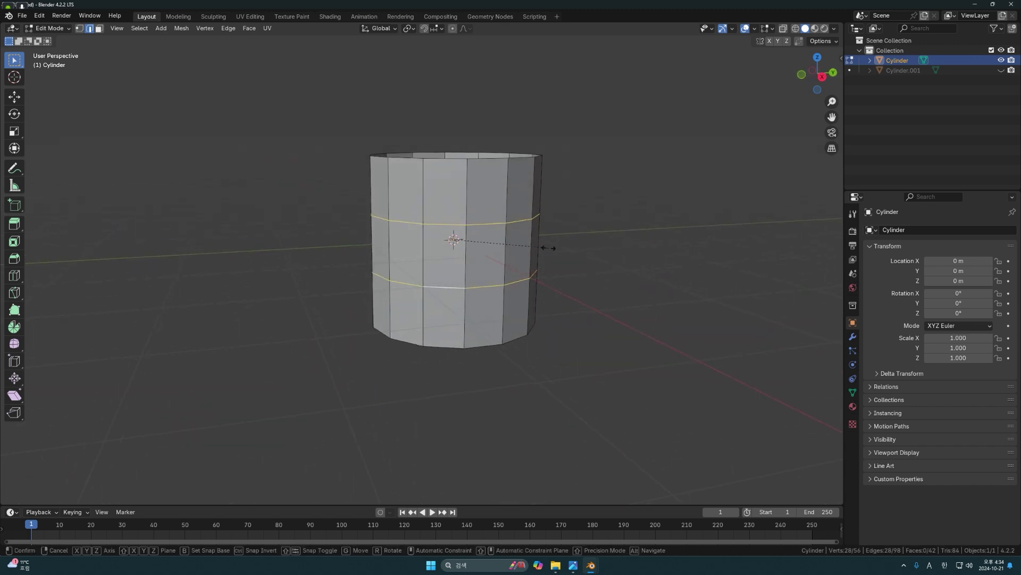
key(s)
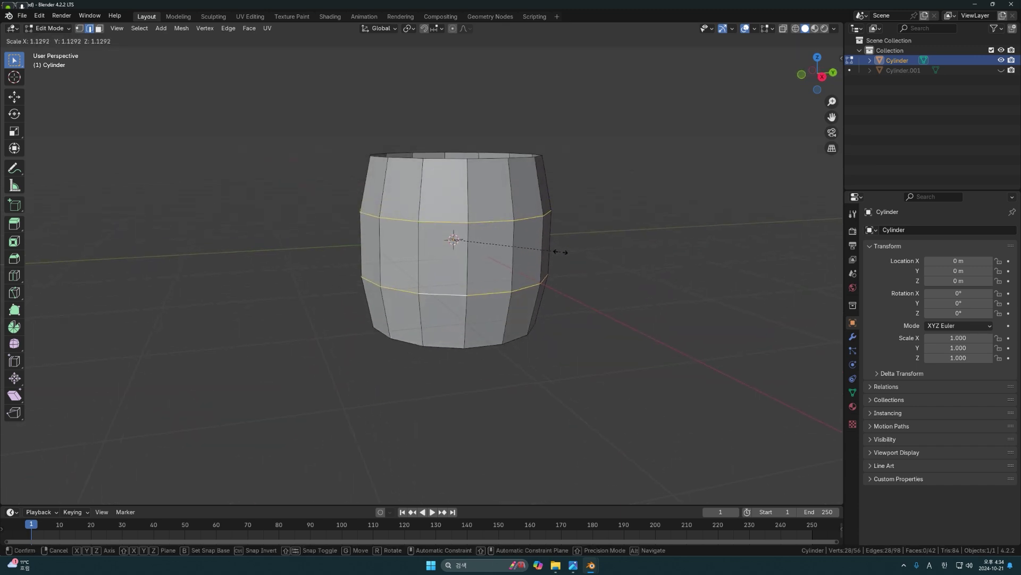
click(564, 250)
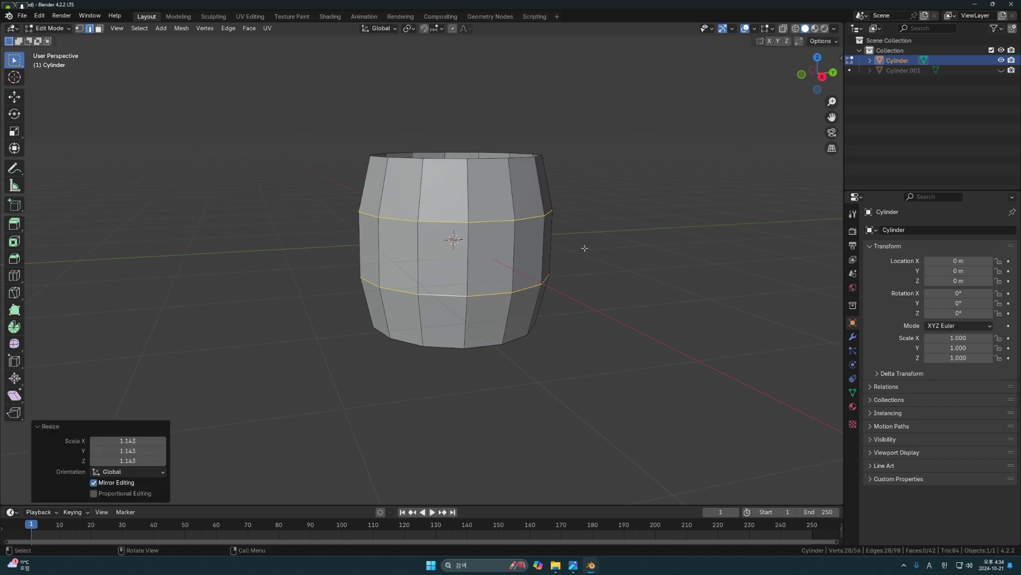
Scale the whole barrel mesh to about 0.94 horizontally, excluding the Z axis
middle_drag(586, 246, 560, 253)
click(560, 253)
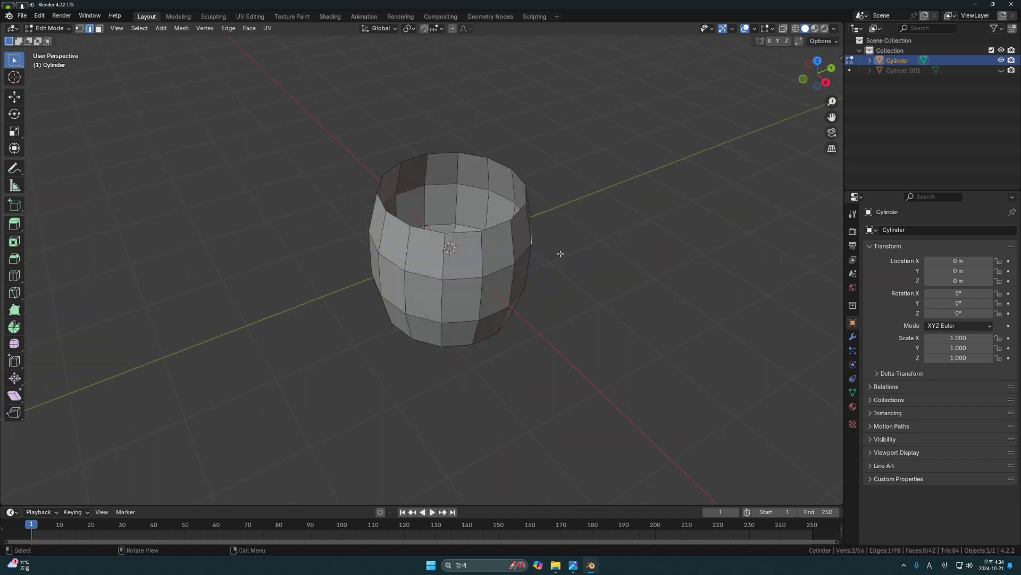
key(a)
key(s)
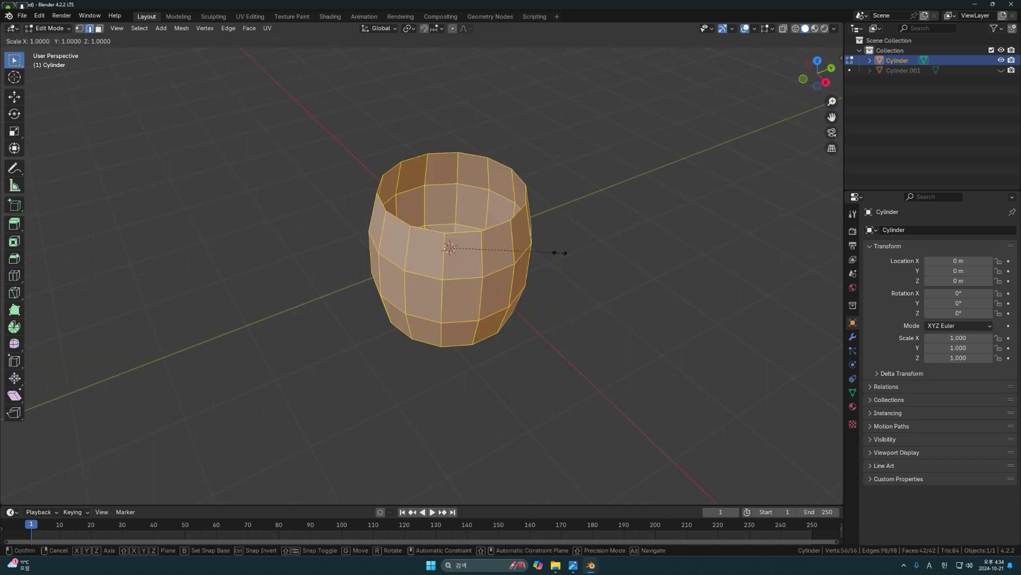
key(shift+z)
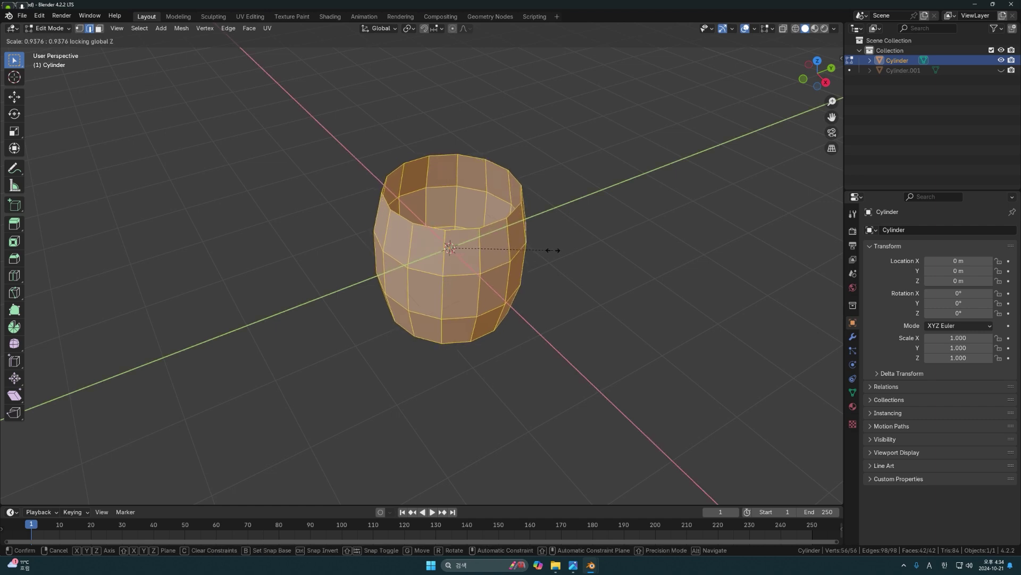
click(554, 250)
Extrude all barrel faces along their normals by about -0.105 m to give the wall thickness, and clear the selection
key(3)
middle_drag(570, 228, 515, 262)
right_click(519, 266)
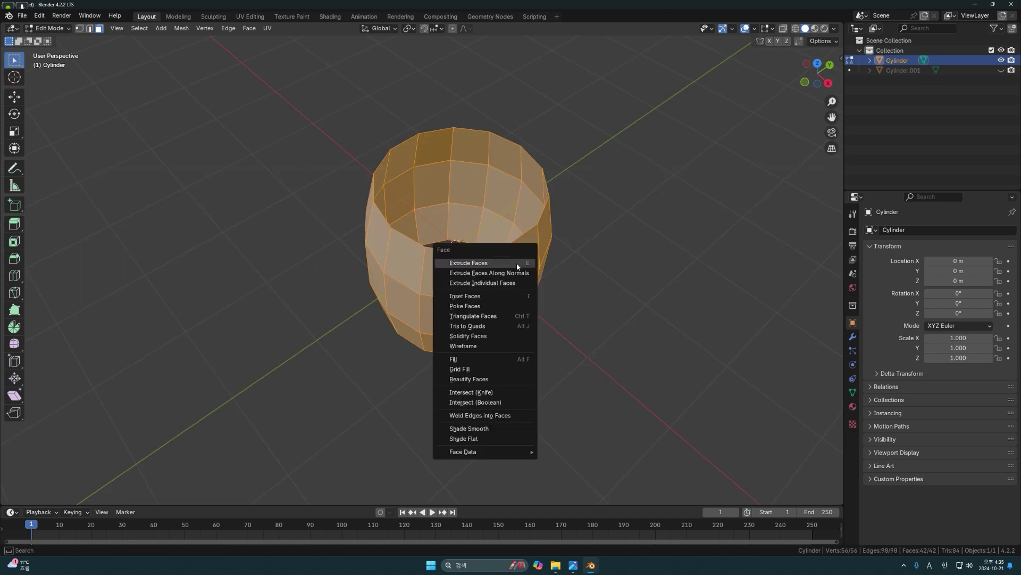
click(493, 275)
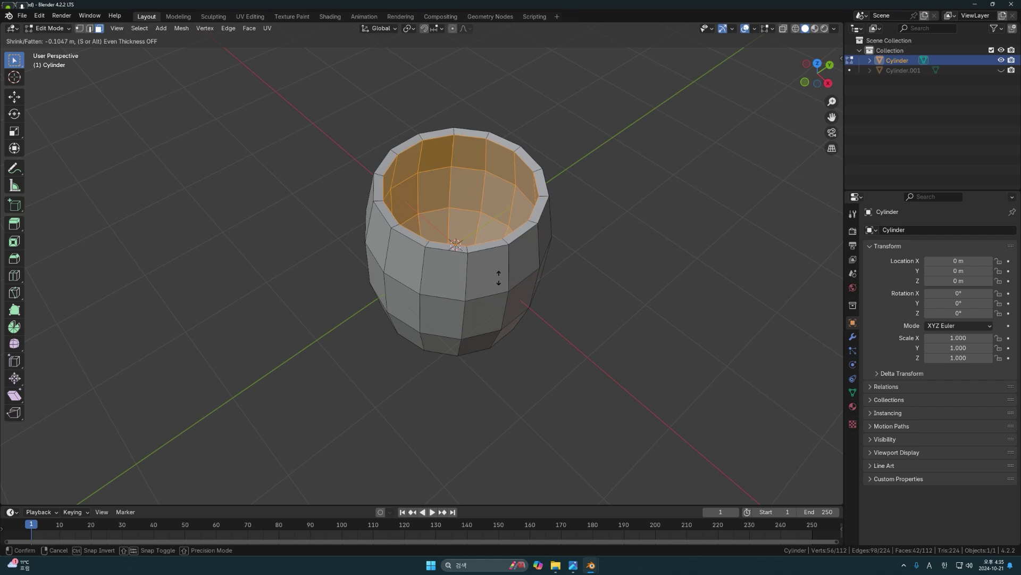
click(499, 278)
click(567, 286)
middle_drag(567, 287, 558, 212)
scroll(558, 212, up, 2)
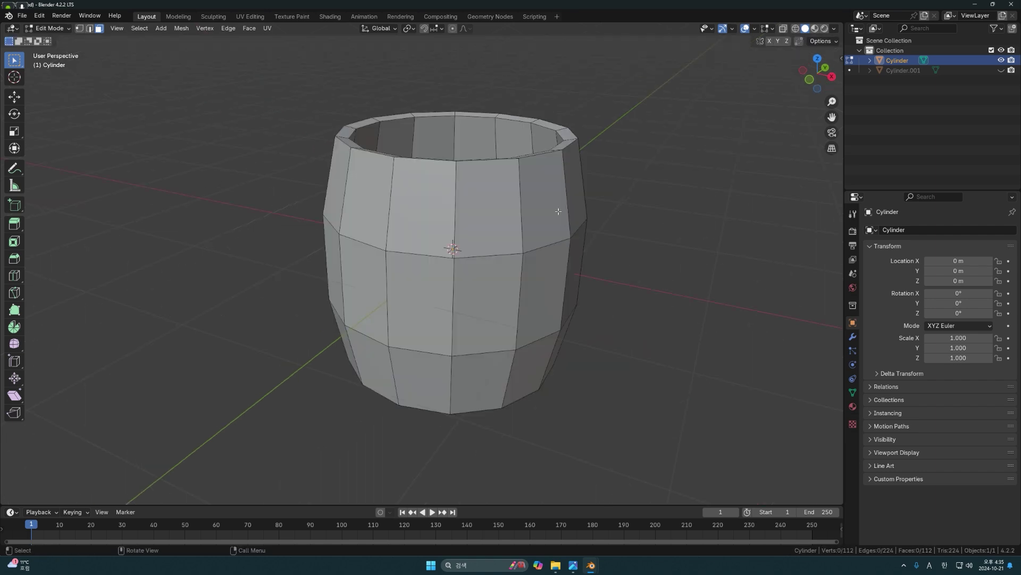
Select the outer edge loop of the barrel's top rim and lower it about 0.028 m along Z
key(2)
click(547, 156)
middle_drag(547, 157, 535, 191)
alt+click(515, 191)
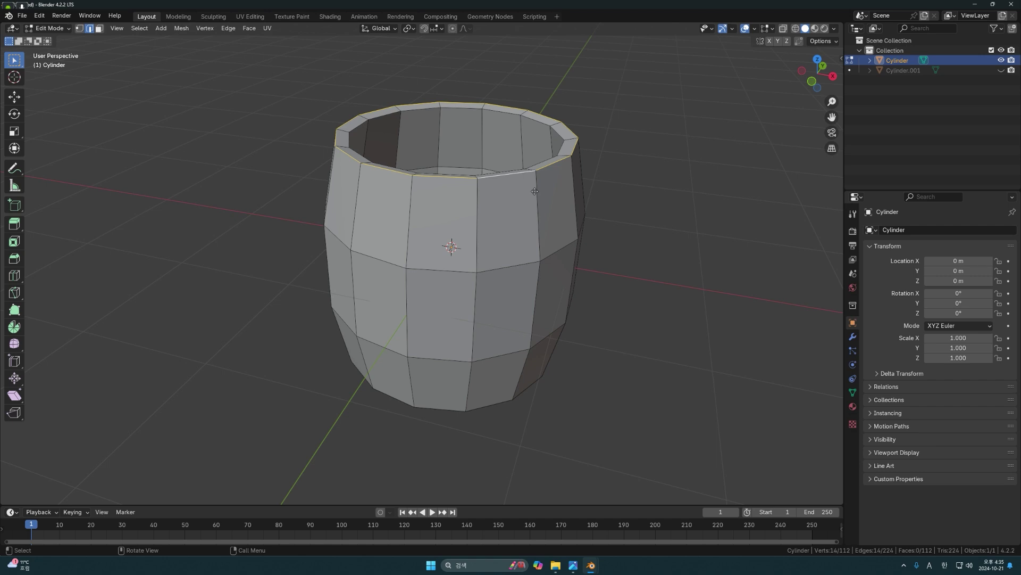
key(g)
key(z)
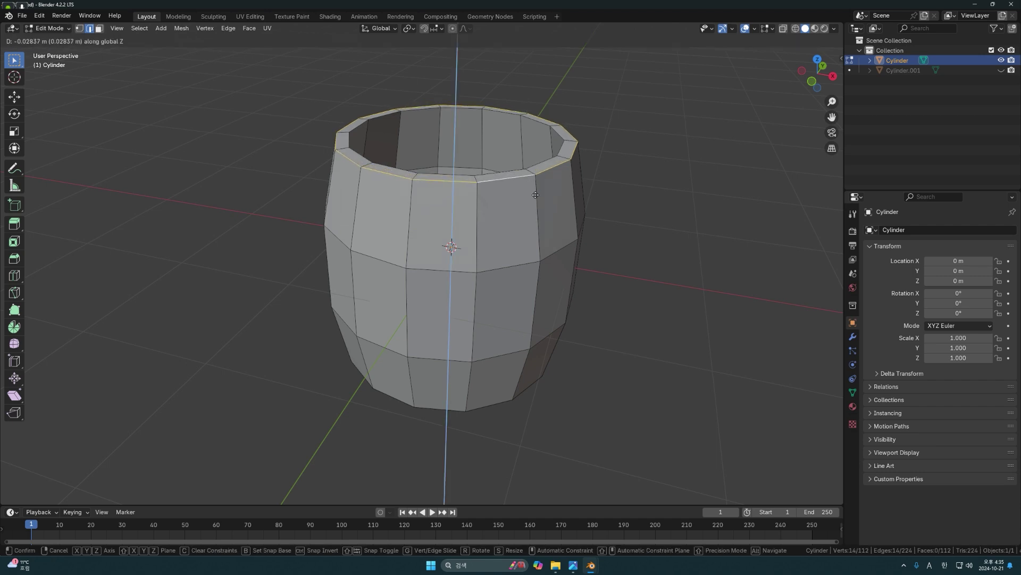
click(535, 194)
Raise the outer edge loop of the barrel's bottom rim about 0.031 m along Z and clear the selection
middle_drag(535, 195, 604, 116)
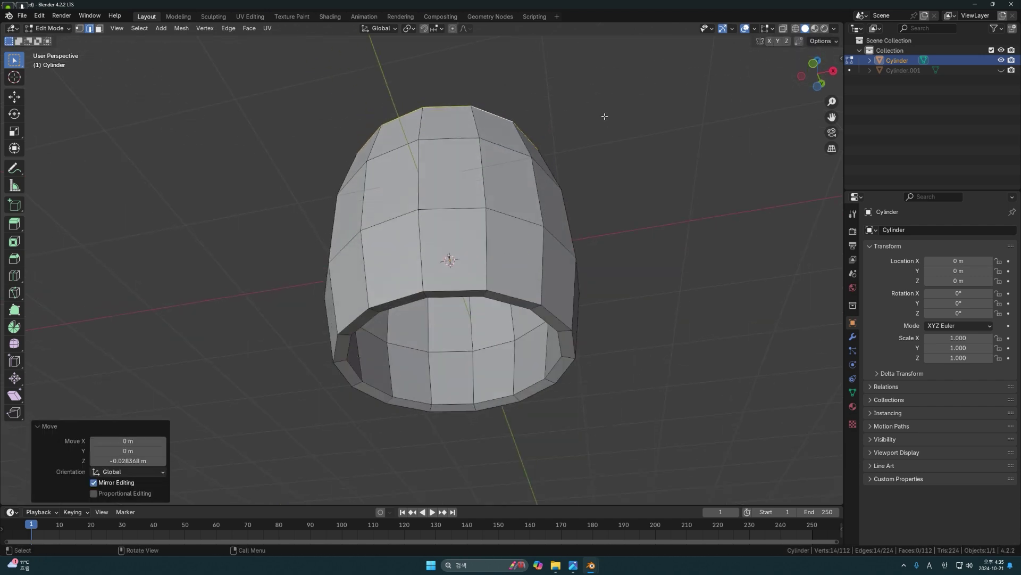
alt+click(513, 296)
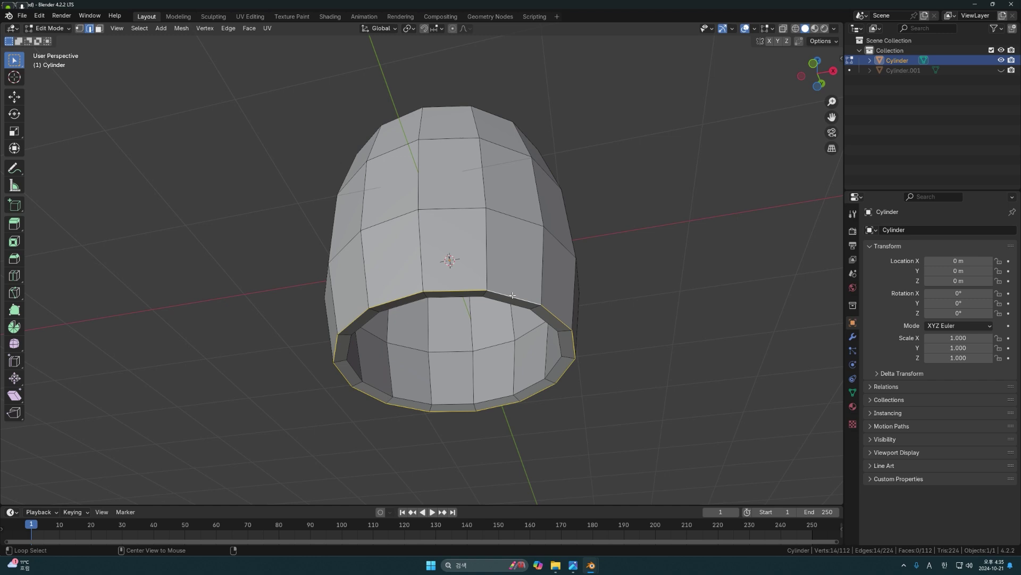
middle_drag(536, 297, 448, 286)
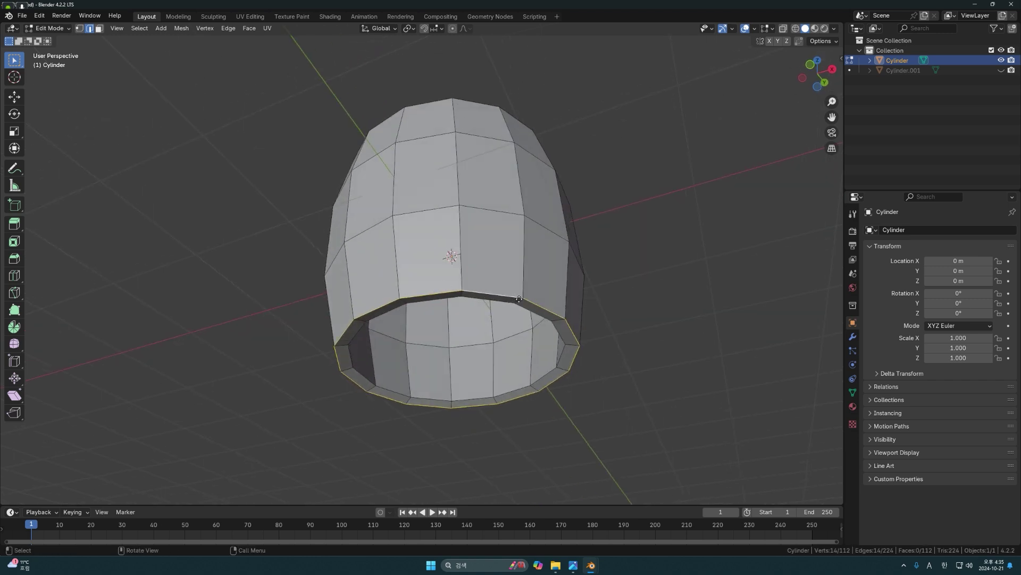
key(g)
key(z)
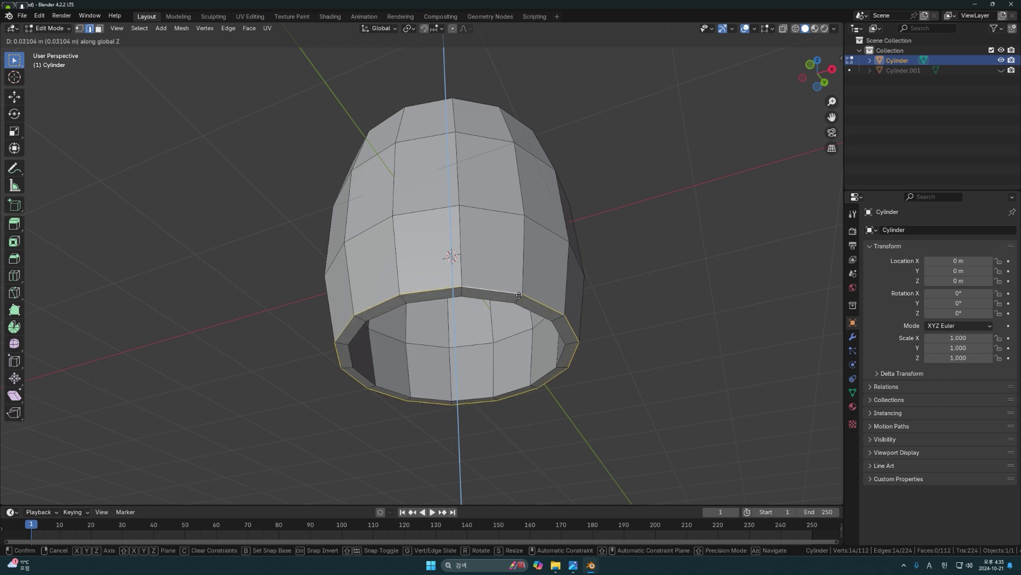
click(453, 192)
click(629, 289)
Select one vertical edge in the barrel's middle band and extend the selection to its edge ring
middle_drag(630, 289, 522, 244)
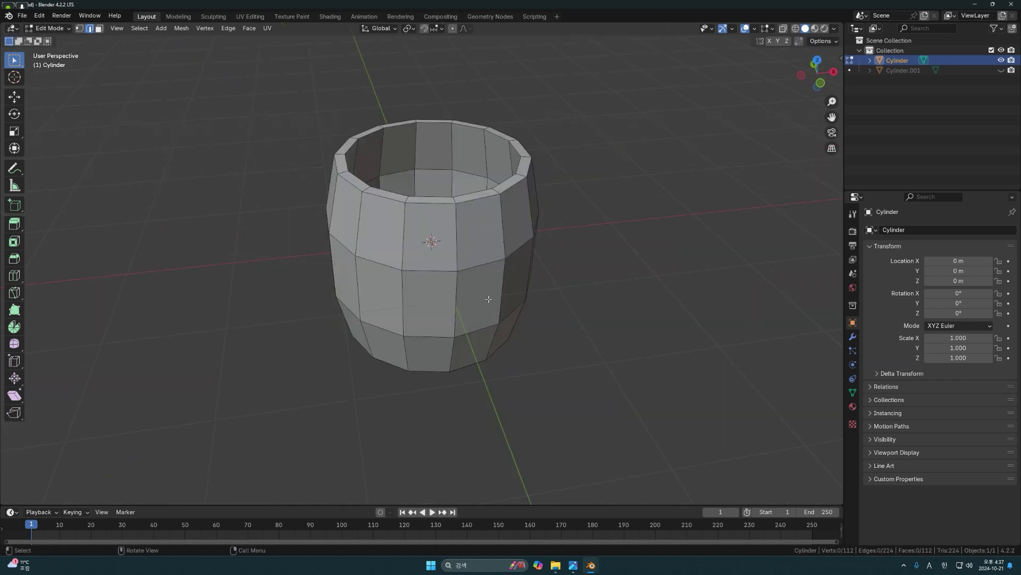
middle_drag(448, 288, 423, 224)
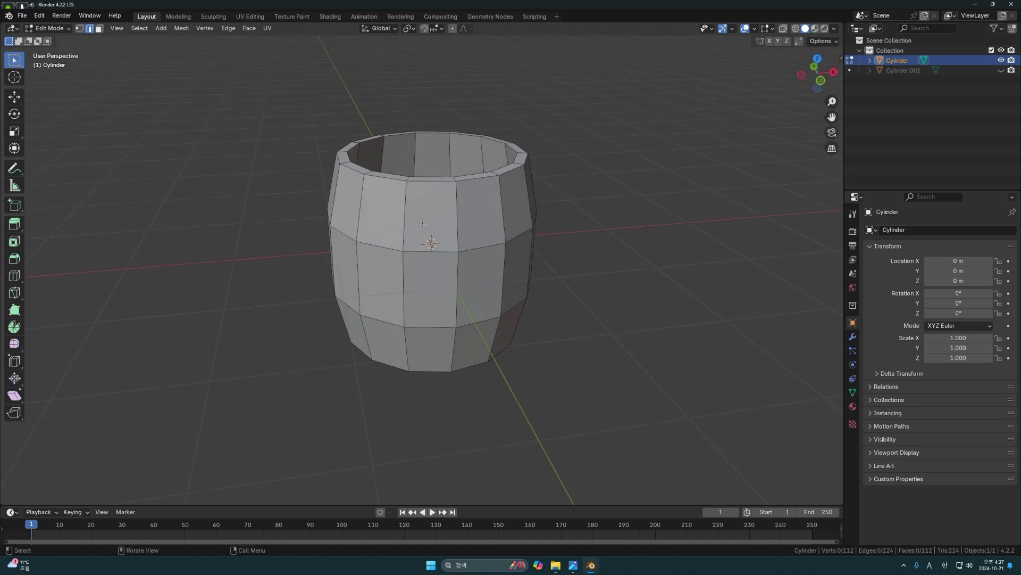
click(405, 277)
mouse_move(511, 251)
middle_down()
mouse_move(530, 235)
mouse_move(503, 245)
middle_up()
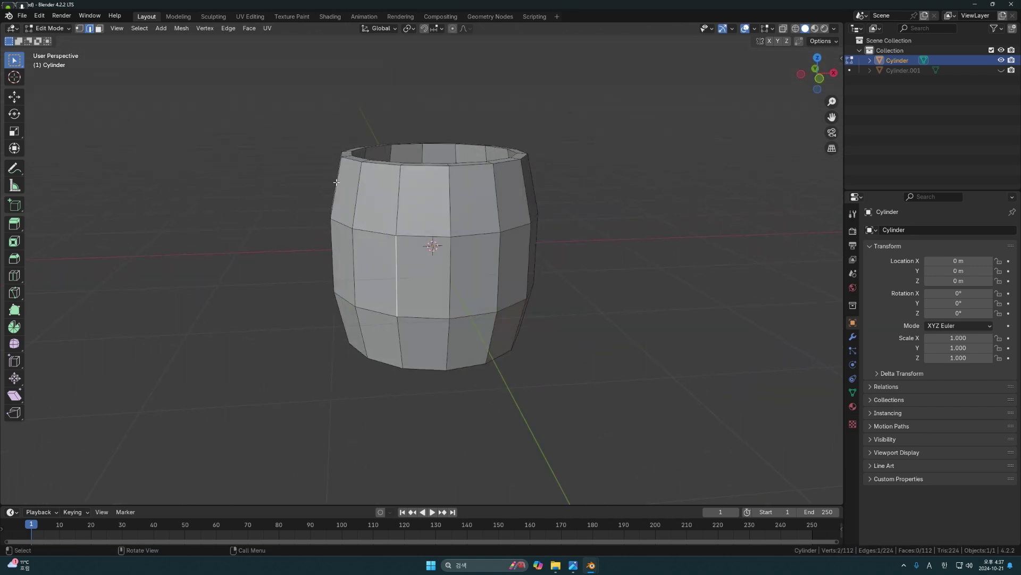
click(129, 29)
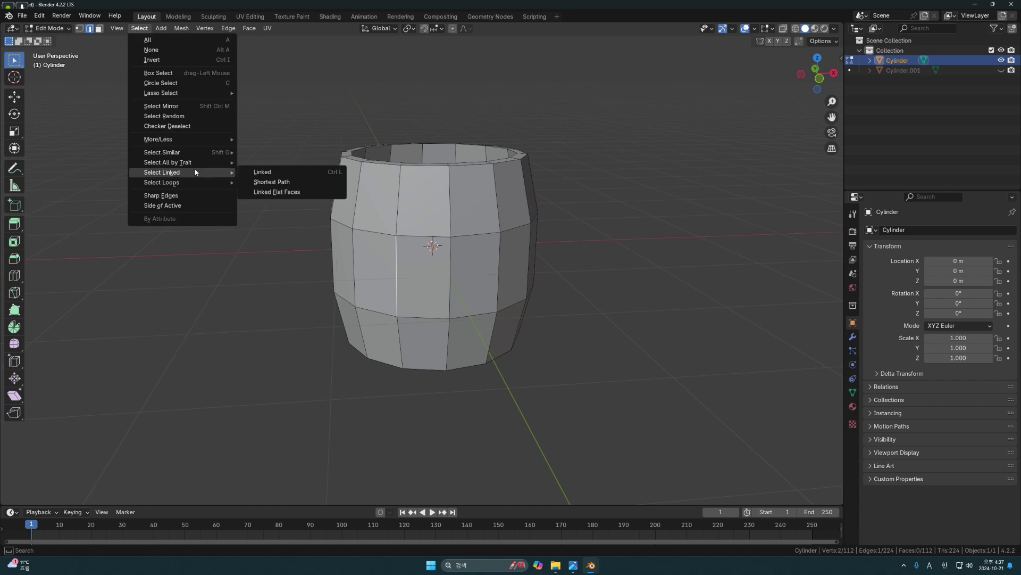
mouse_move(191, 183)
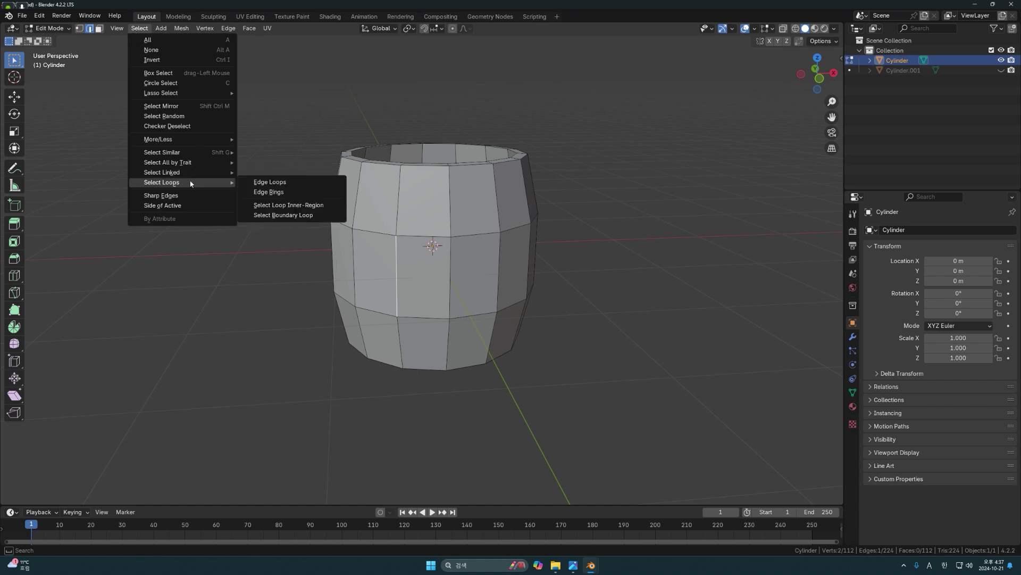
click(286, 193)
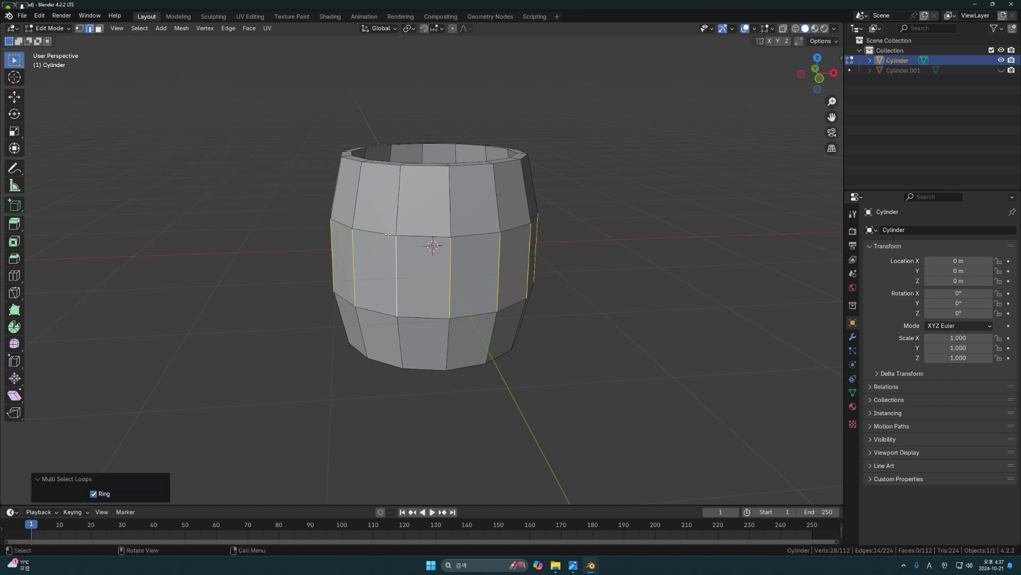
middle_drag(353, 258, 457, 268)
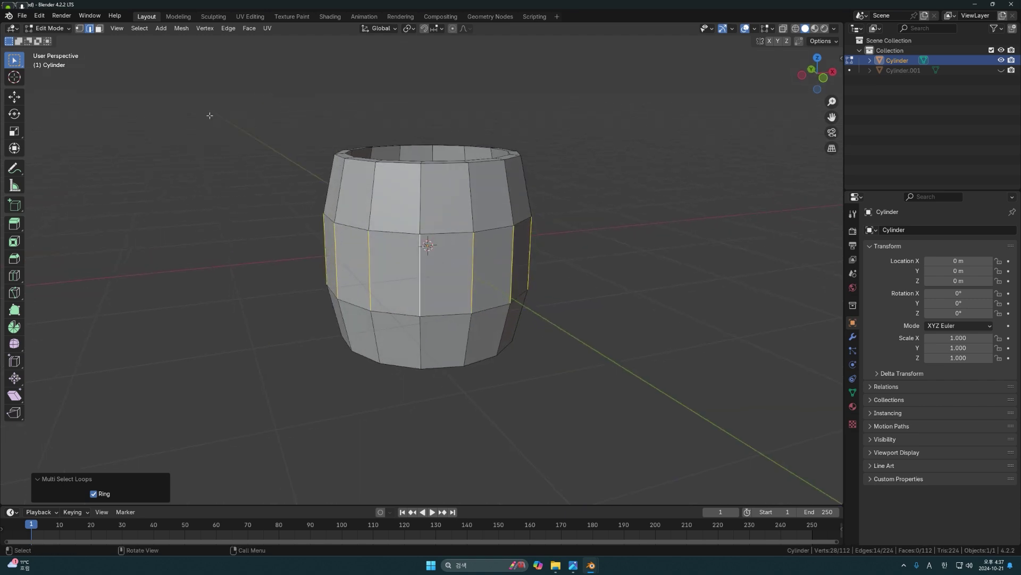
Extend the edge ring to full vertical edge loops and rip them in place to split the wall into separate planks
click(139, 29)
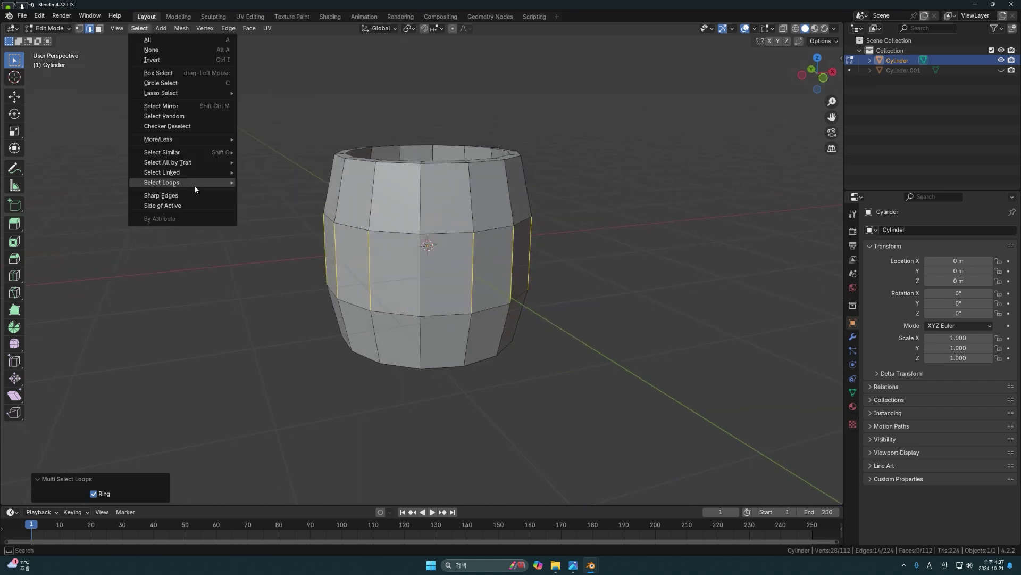
mouse_move(197, 183)
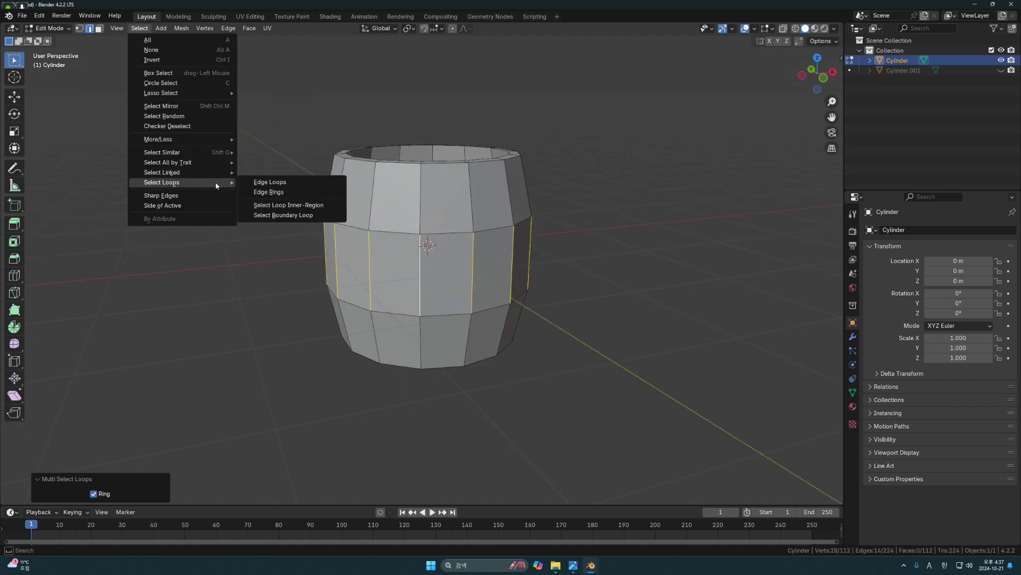
click(267, 183)
middle_drag(416, 202, 467, 270)
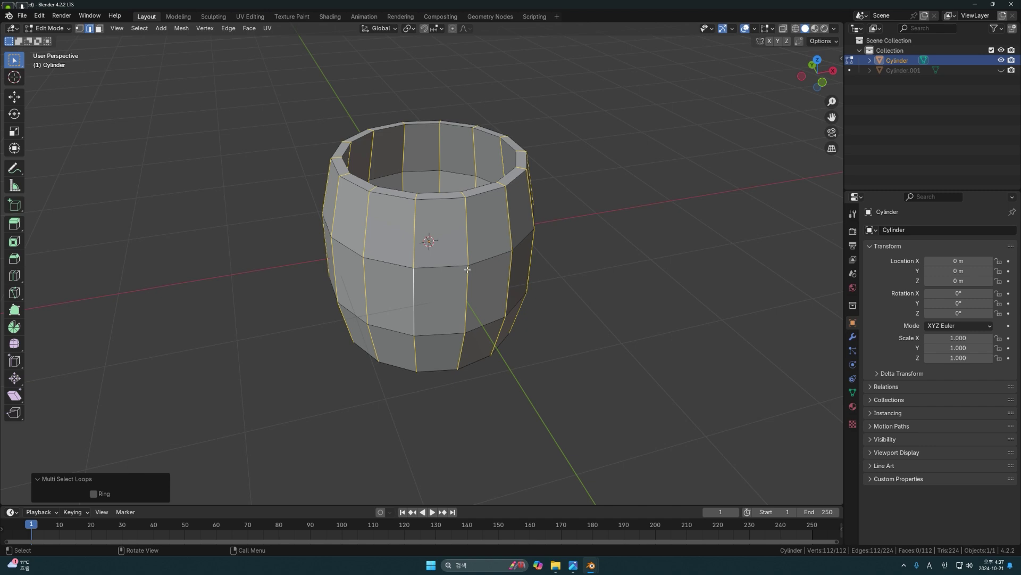
key(v)
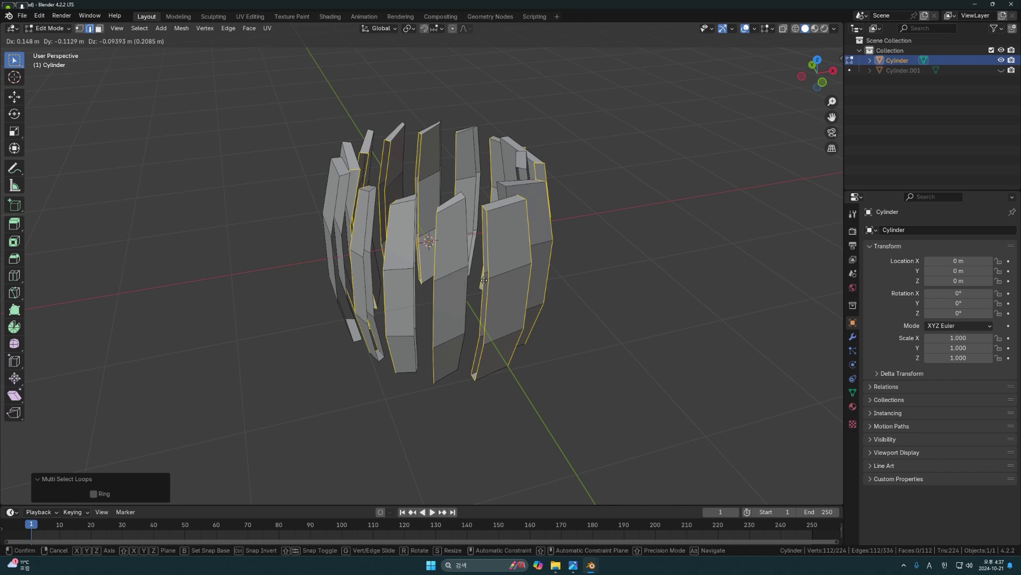
key(Escape)
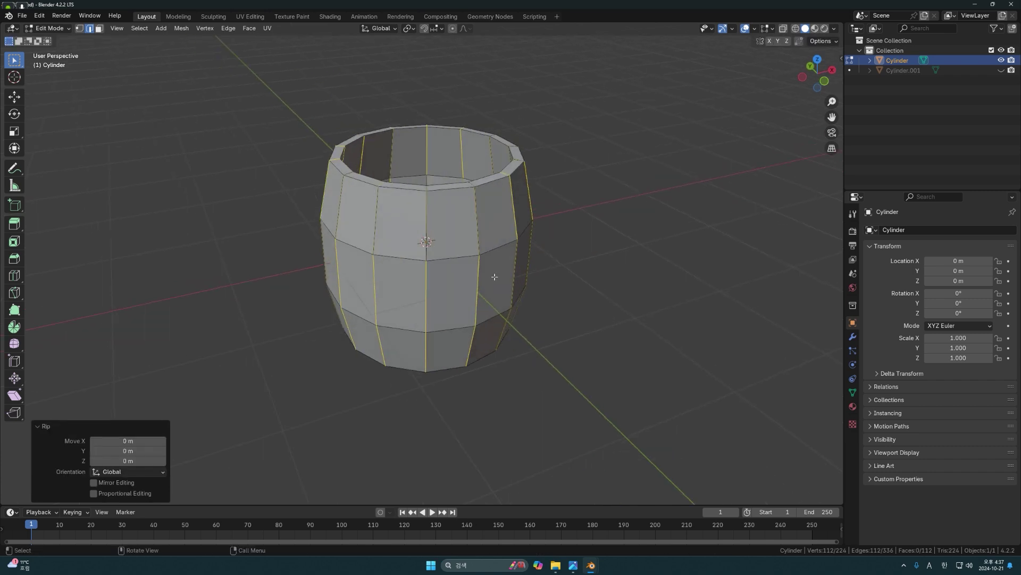
Select the whole barrel mesh and fill the open sides of the separated planks
key(a)
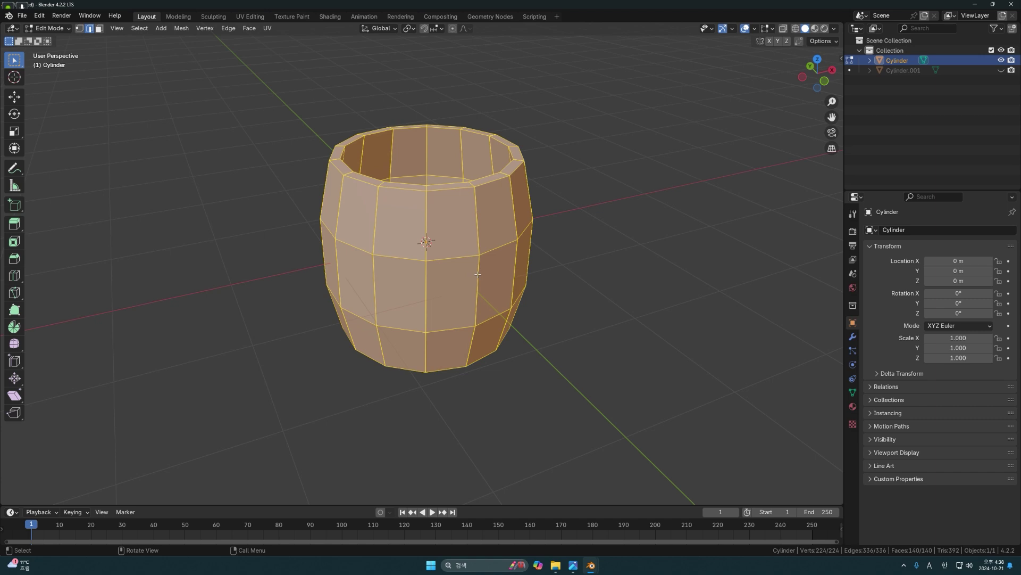
middle_drag(478, 274, 451, 216)
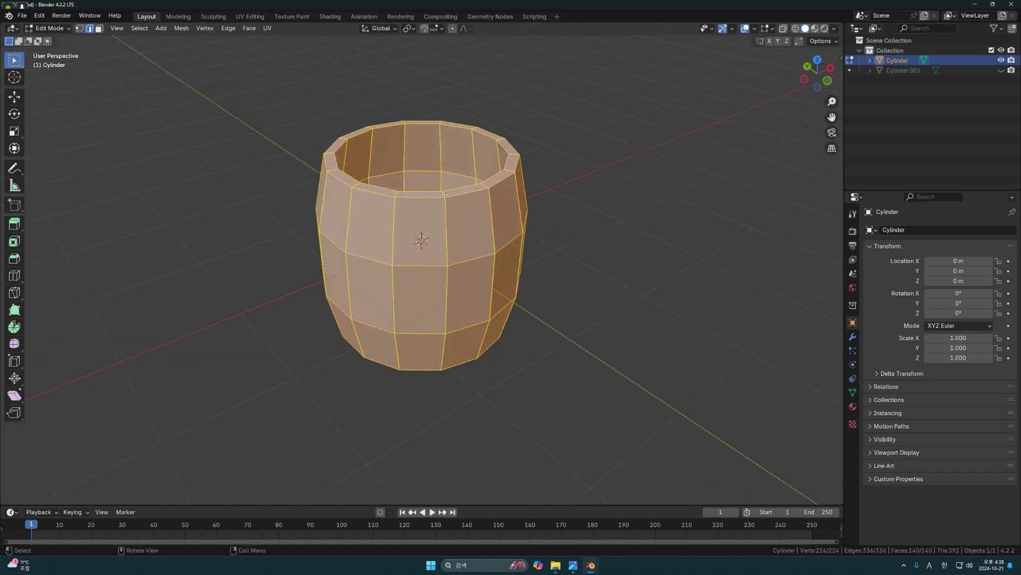
middle_drag(456, 293, 527, 285)
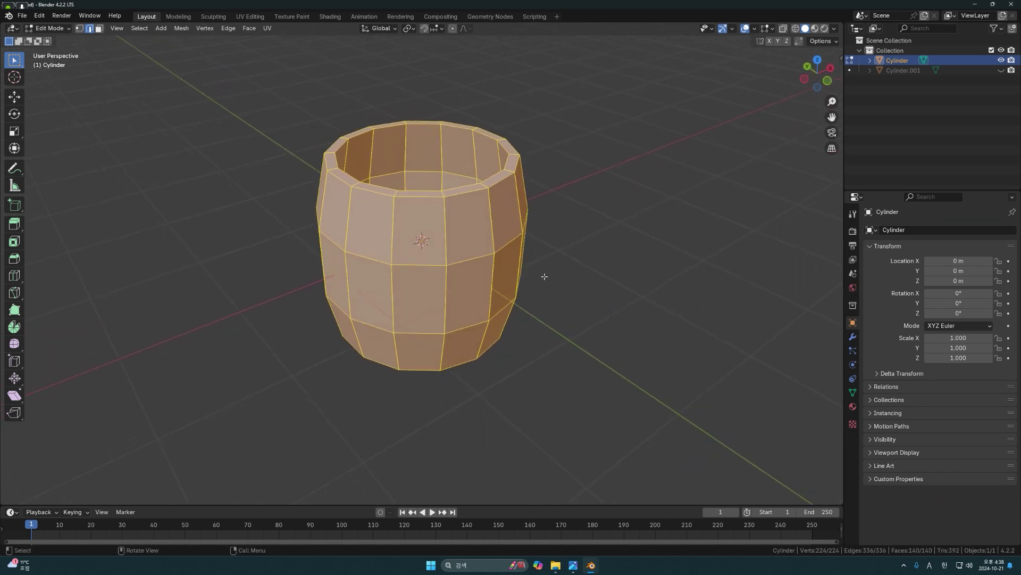
Select one plank by its linked faces, move it aside to check its sides, and undo the move
click(470, 257)
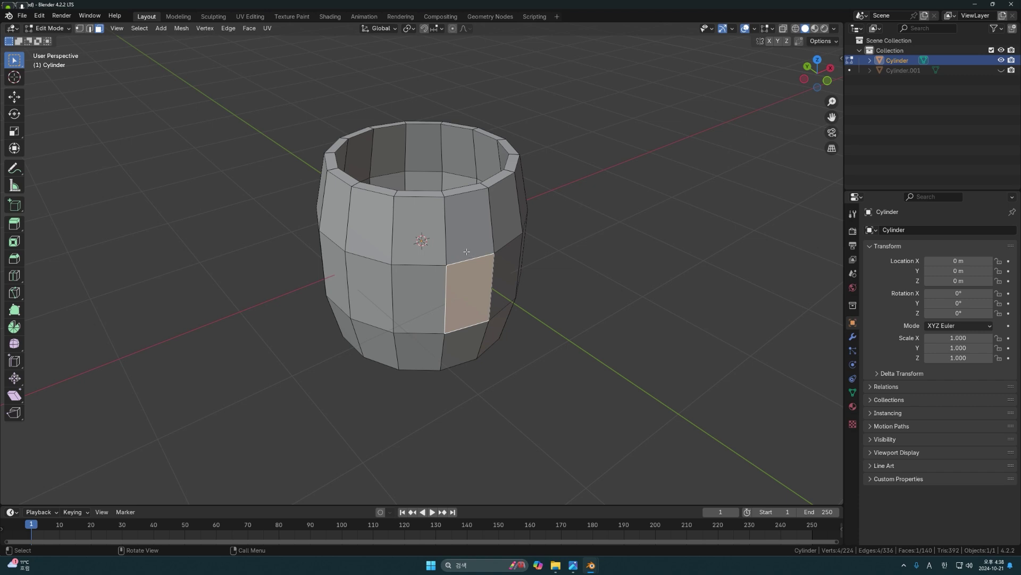
key(ctrl+l)
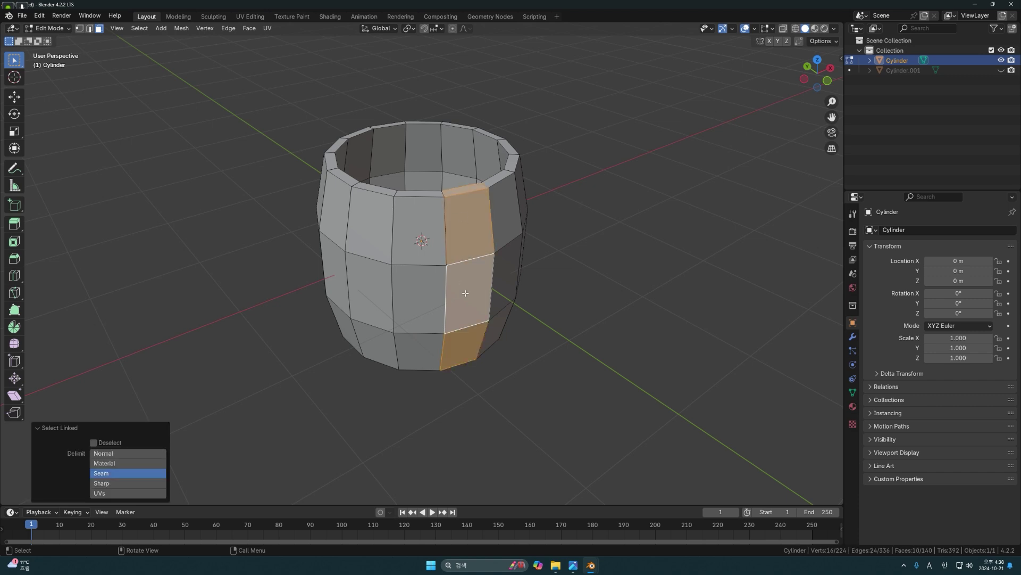
middle_drag(465, 293, 335, 223)
key(g)
click(547, 246)
middle_drag(354, 289, 557, 299)
key(ctrl+z)
click(554, 317)
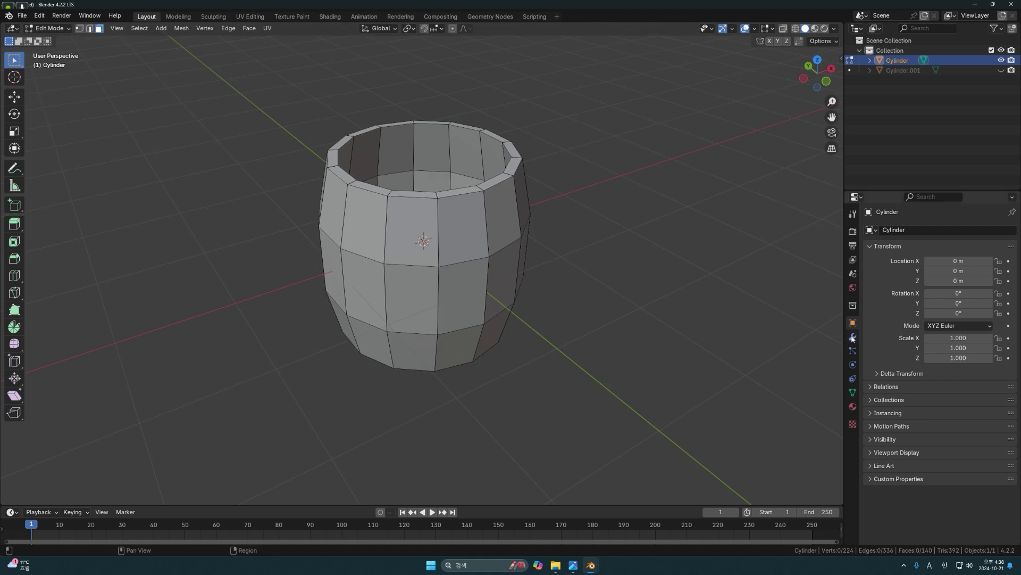
Add a Bevel modifier to the barrel wall
click(853, 338)
click(903, 229)
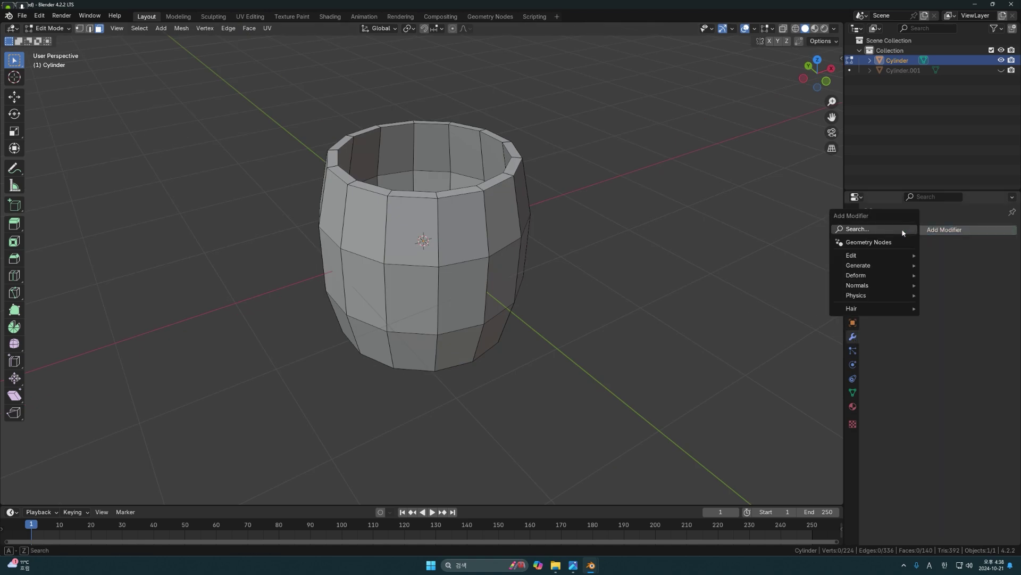
click(880, 234)
text(b)
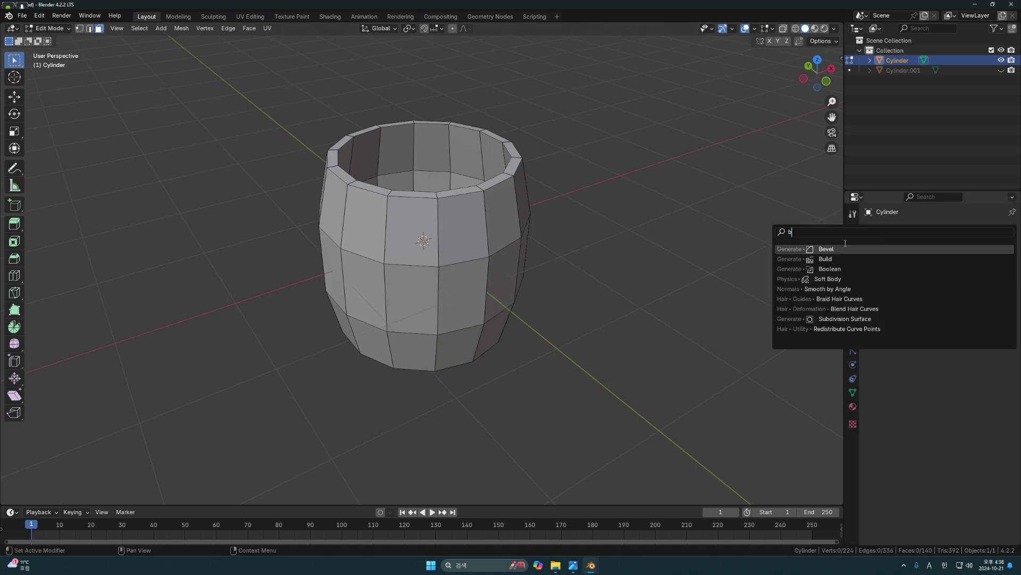
click(833, 248)
scroll(585, 269, up, 2)
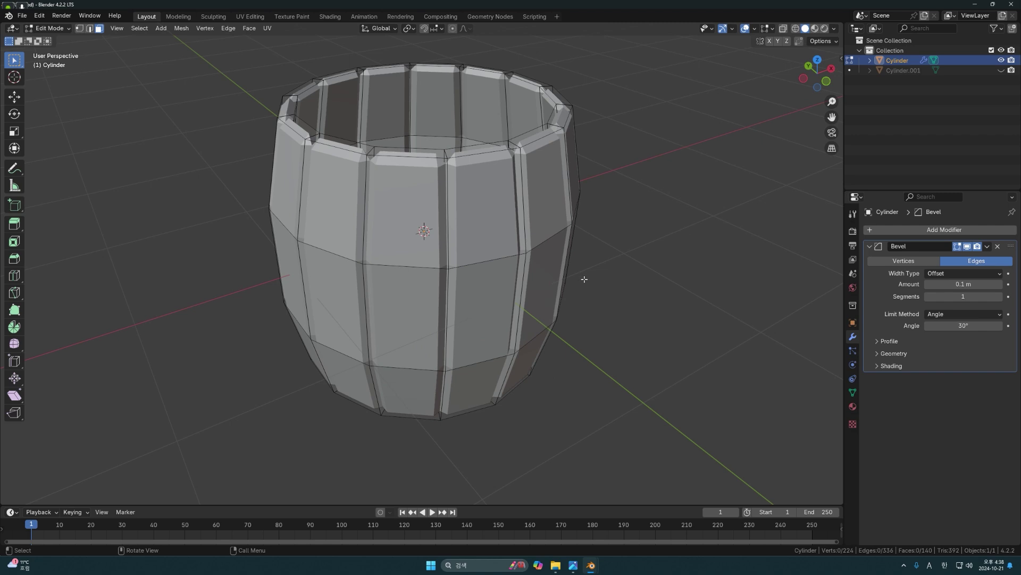
scroll(480, 165, down, 1)
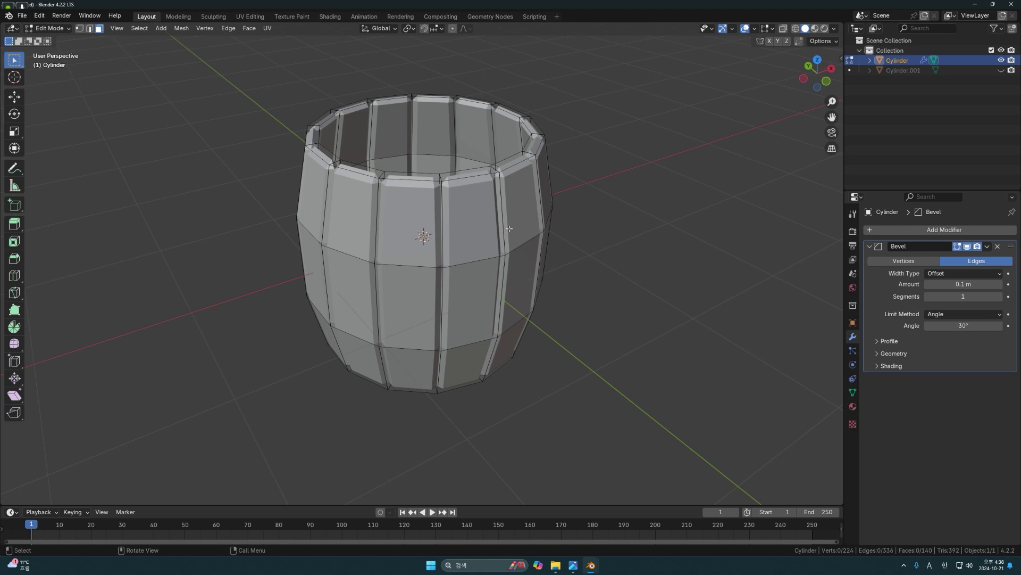
Set the Bevel modifier's amount to 0.015 m and its segments to 2
middle_drag(585, 277, 569, 277)
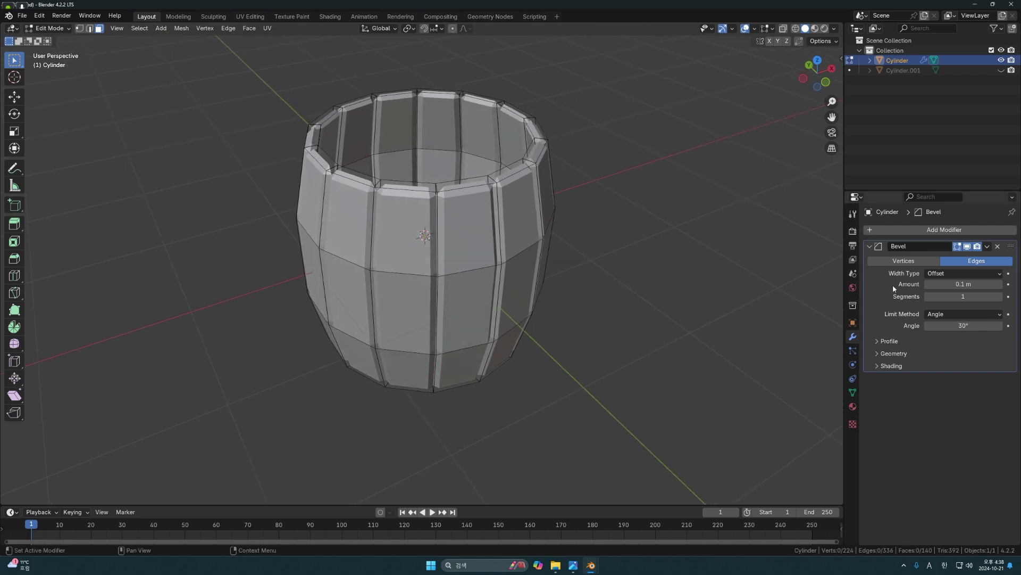
drag(965, 284, 956, 285)
middle_drag(716, 322, 720, 313)
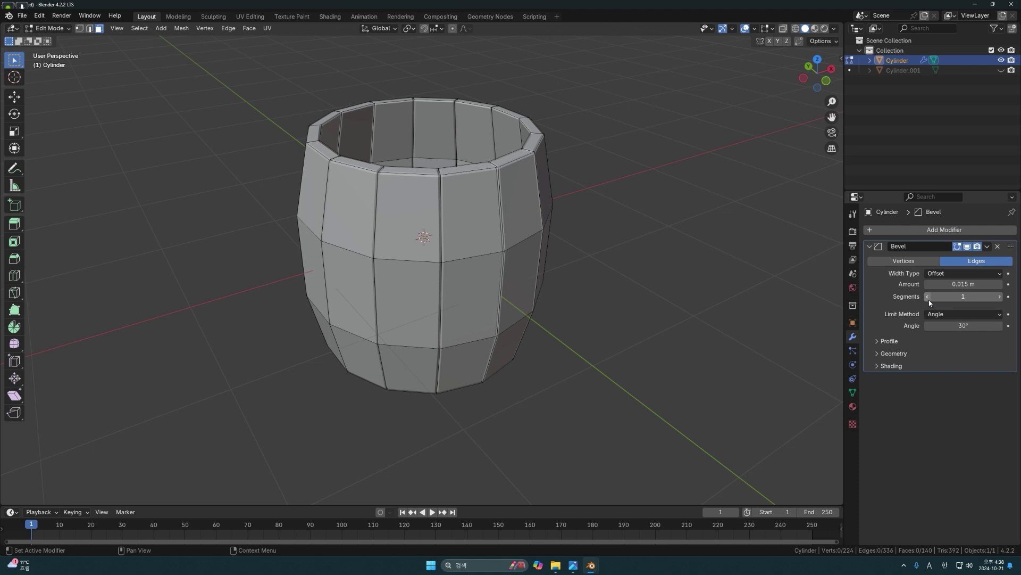
click(997, 297)
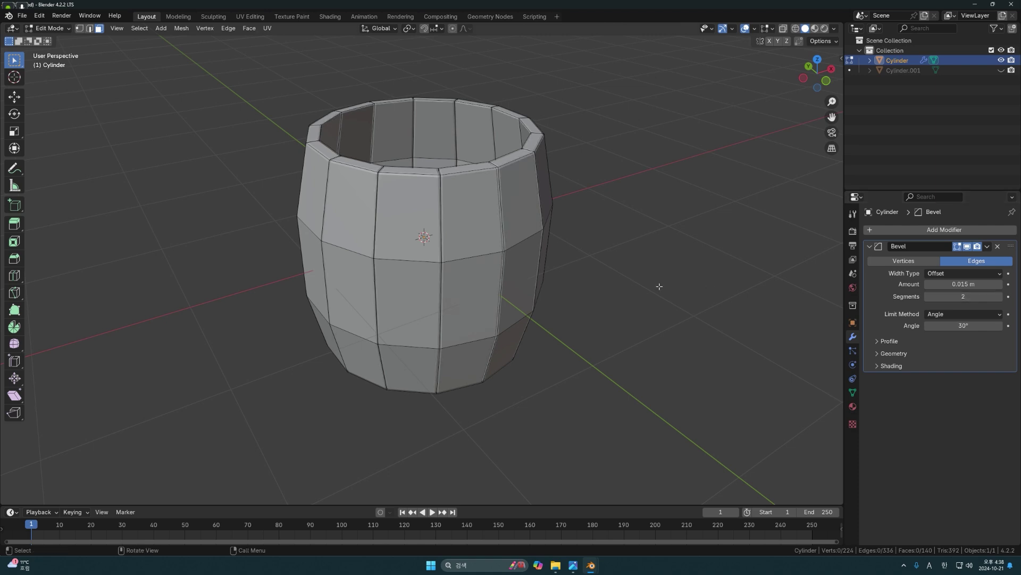
Add a Subdivision Surface modifier to the barrel wall after the Bevel
scroll(661, 286, down, 2)
click(912, 232)
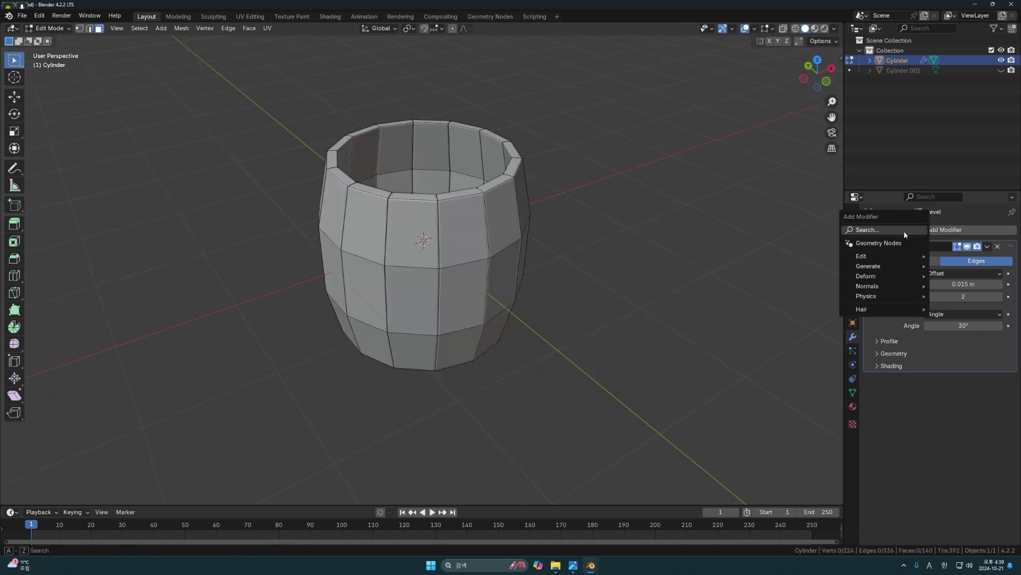
text(s)
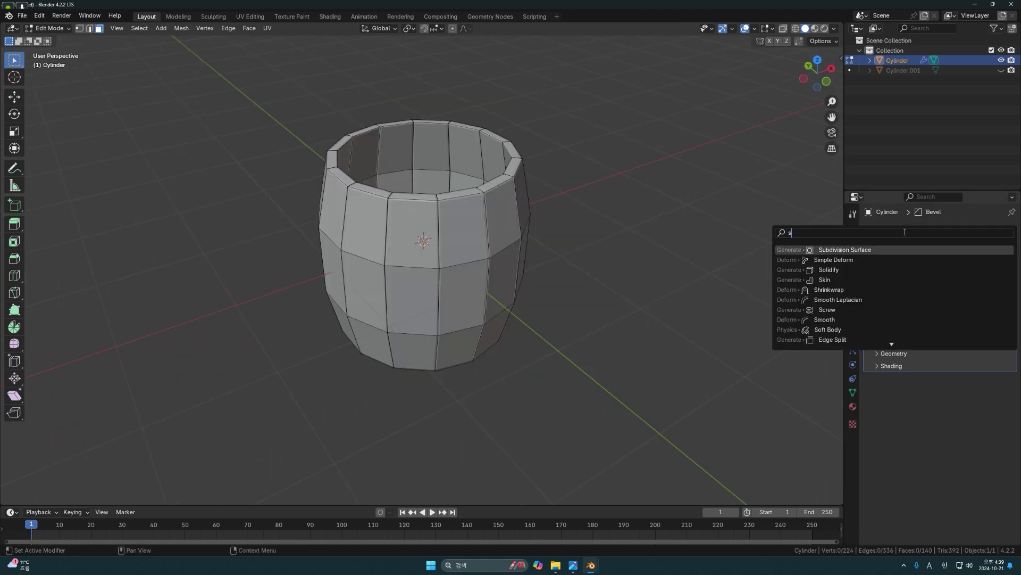
click(863, 249)
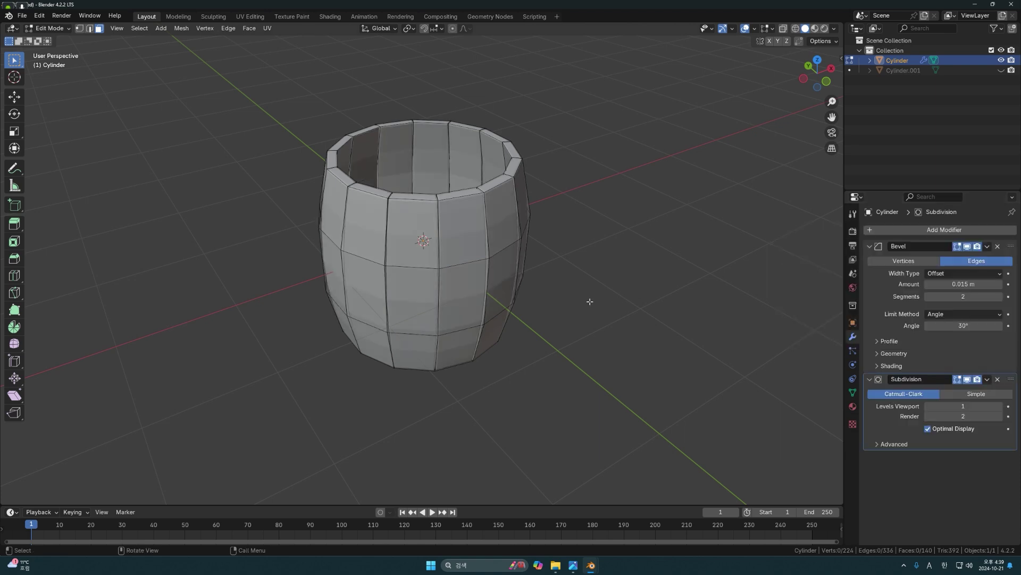
scroll(589, 302, up, 2)
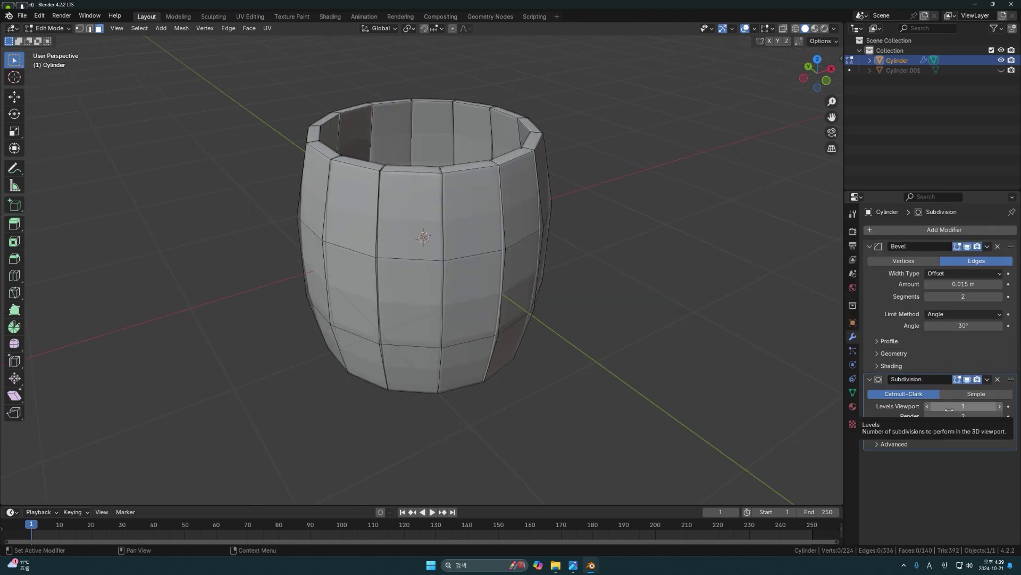
Set the Subdivision modifier's viewport level to 2 and apply Shade Auto Smooth to the barrel wall
click(999, 406)
middle_drag(729, 372, 571, 338)
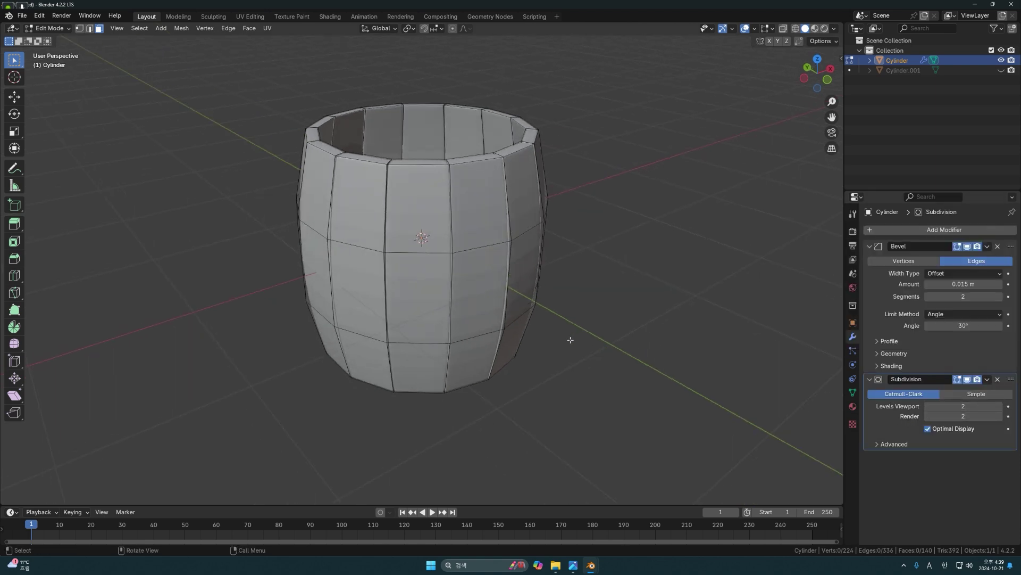
key(Tab)
scroll(607, 240, down, 2)
click(464, 236)
right_click(462, 234)
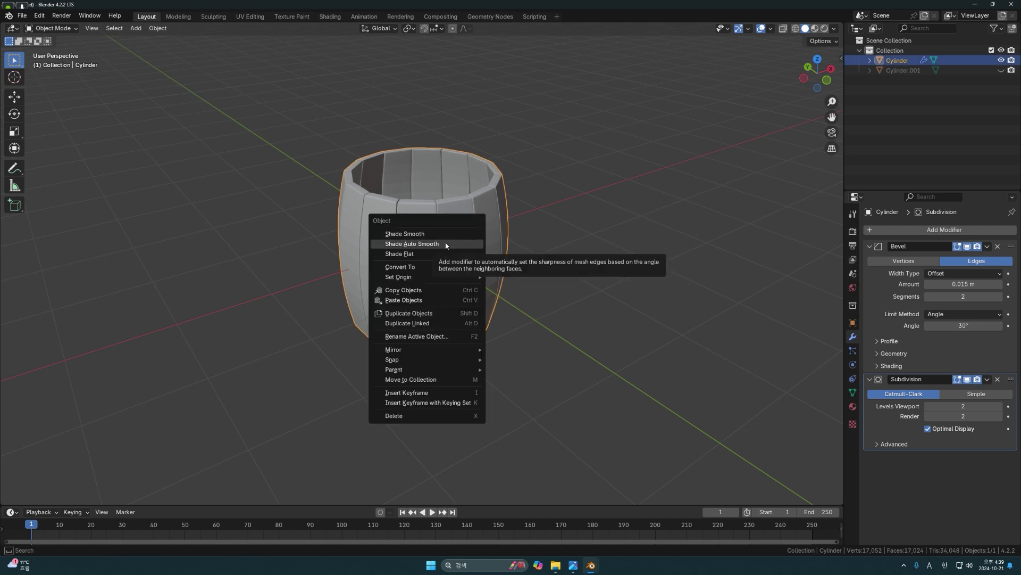
click(446, 244)
click(576, 273)
Add a 14-sided cylinder mesh for the hoop and flatten it along Z to a scale of about 0.141
middle_drag(576, 274, 541, 278)
key(shift+a)
mouse_move(538, 277)
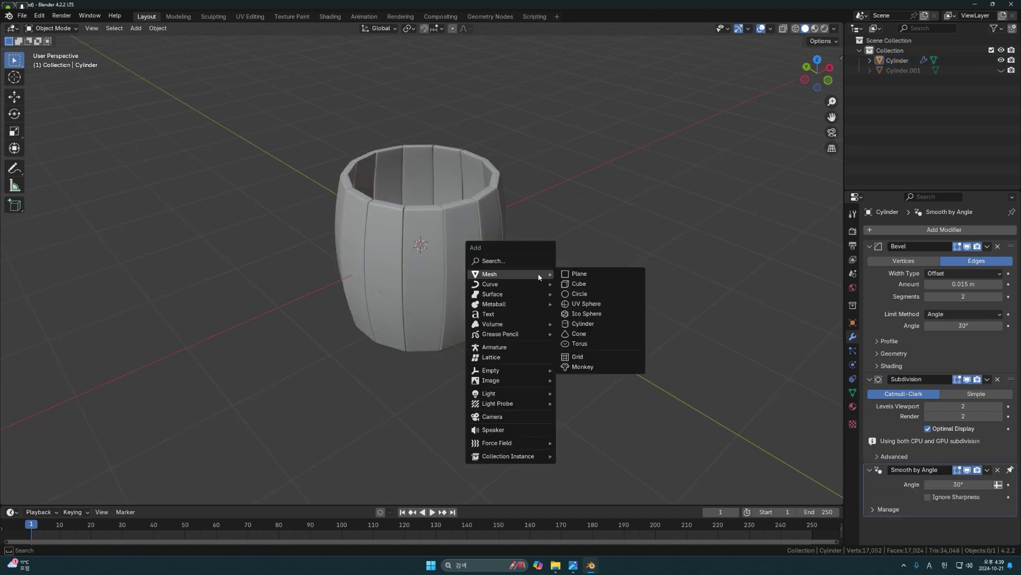
click(584, 324)
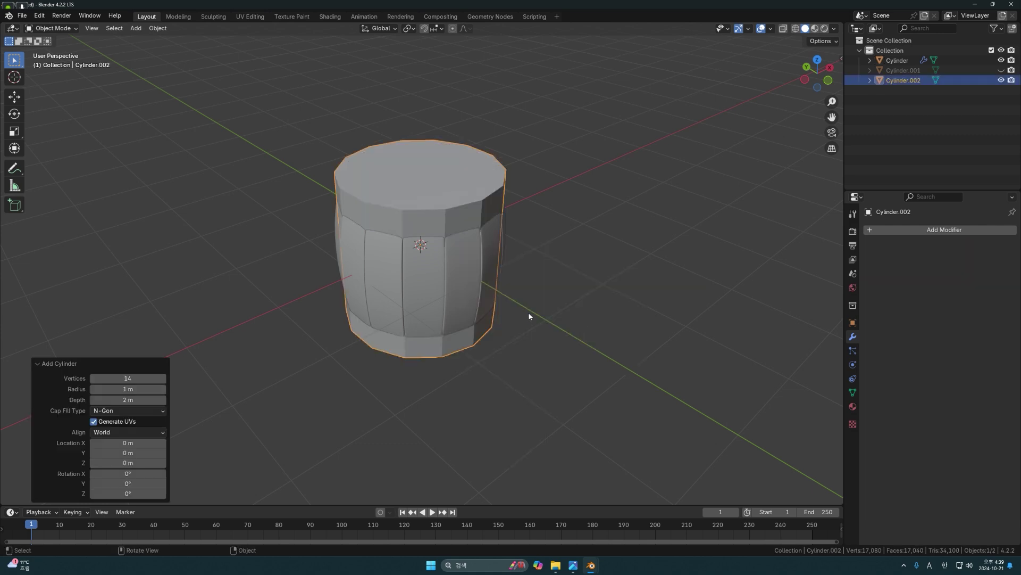
key(s)
key(z)
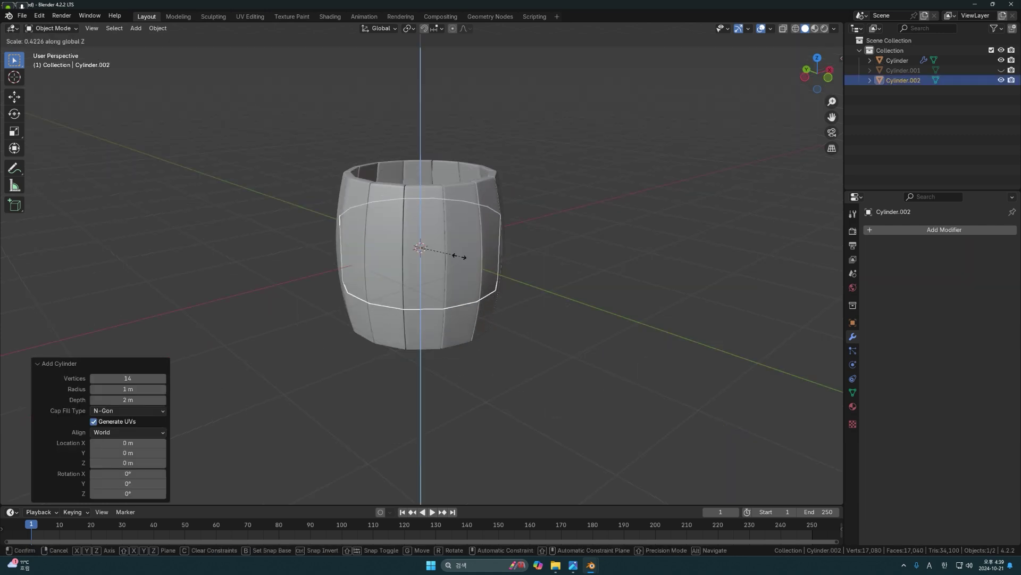
click(432, 250)
mouse_move(493, 277)
middle_down()
mouse_move(497, 363)
mouse_move(496, 282)
middle_up()
Move the flattened cylinder up along Z by about 0.65 m, close to the barrel's rim
key(g)
key(z)
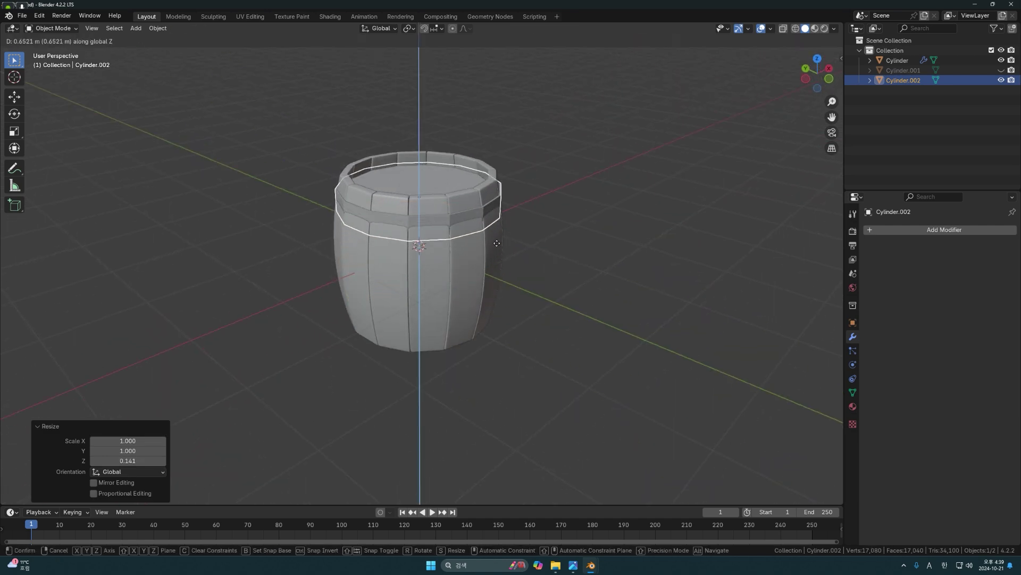
click(498, 246)
Select all bottom vertices of the flattened cylinder in wireframe and scale them out by about 1.05 to follow the barrel's bulge
key(Tab)
scroll(493, 246, up, 3)
middle_drag(524, 242, 488, 245)
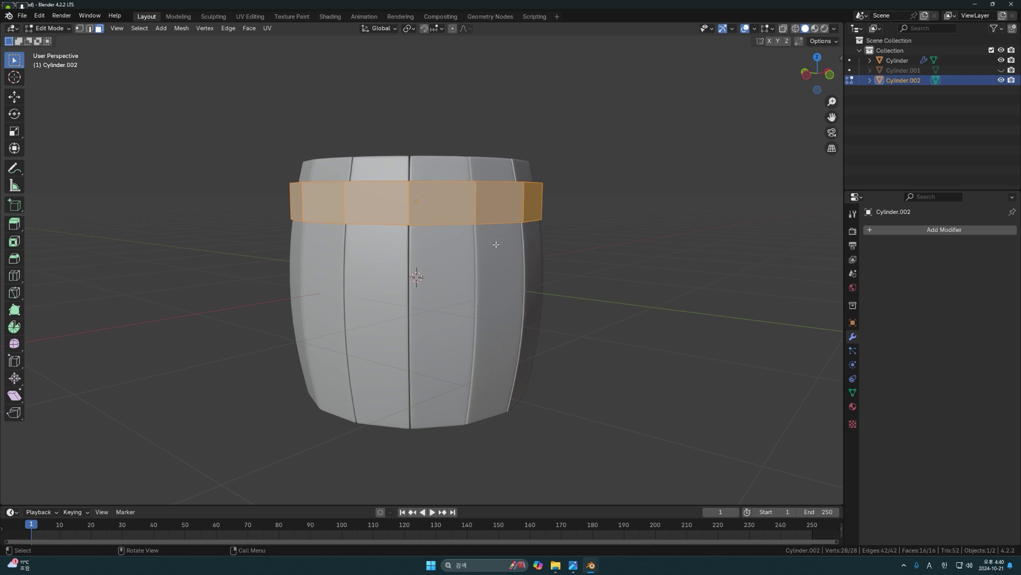
key(2)
key(1)
key(shift+z)
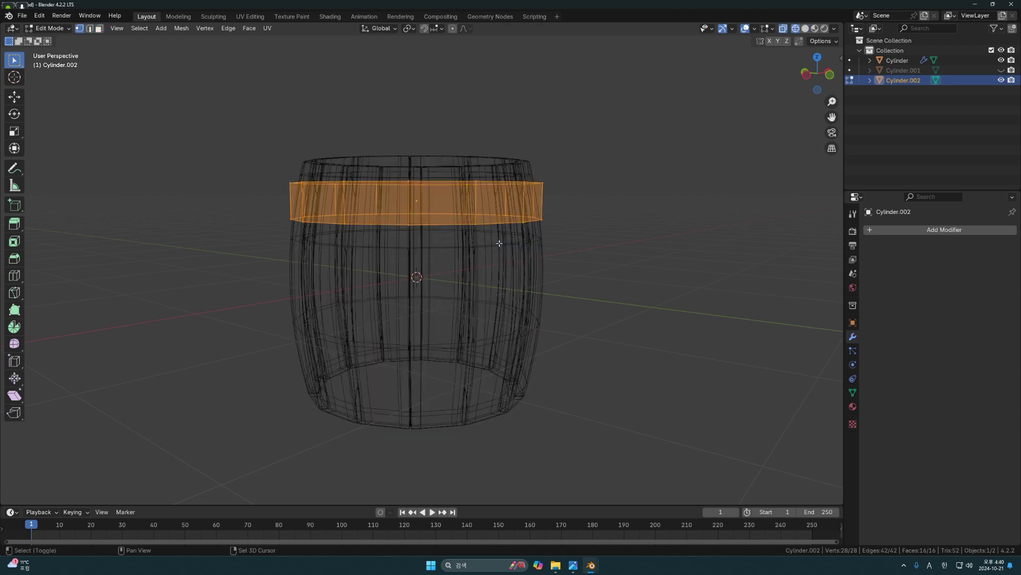
key(g)
click(497, 236)
middle_drag(495, 234, 497, 240)
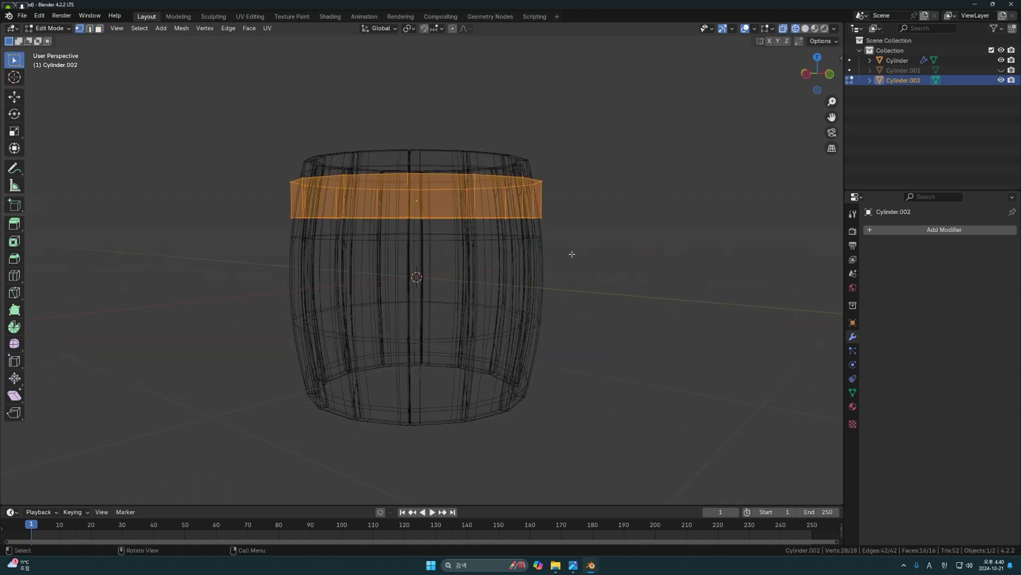
drag(574, 253, 266, 206)
middle_drag(420, 283, 422, 288)
key(shift+z)
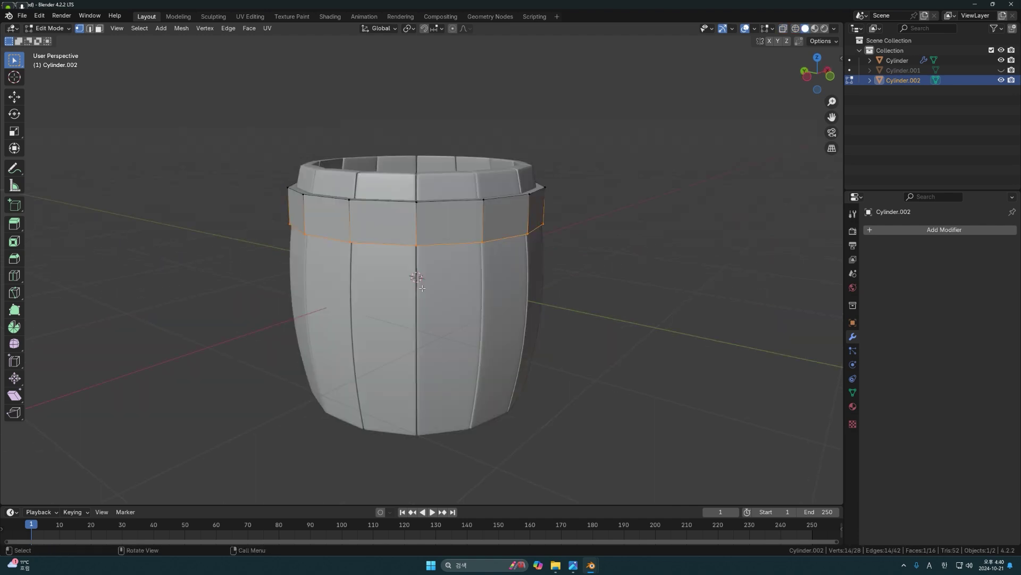
key(s)
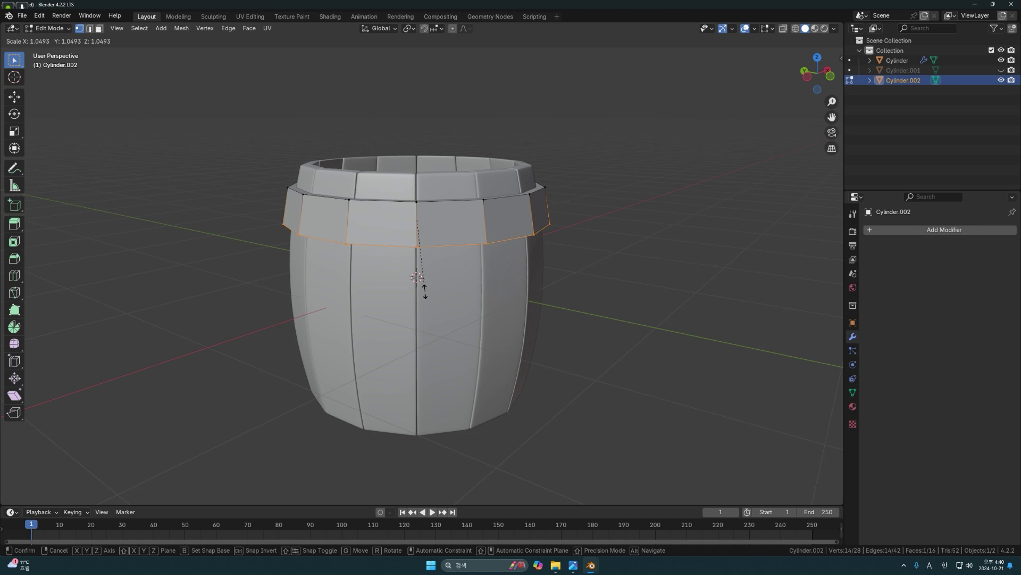
click(425, 291)
key(Tab)
Isolate the flattened cylinder in local view
middle_drag(426, 291, 526, 258)
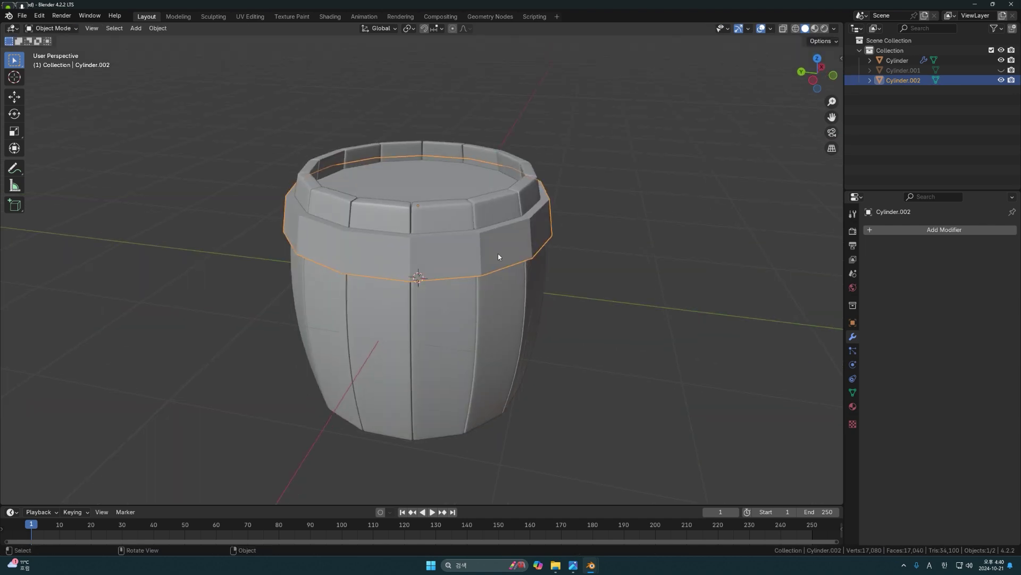
key(KP_Divide)
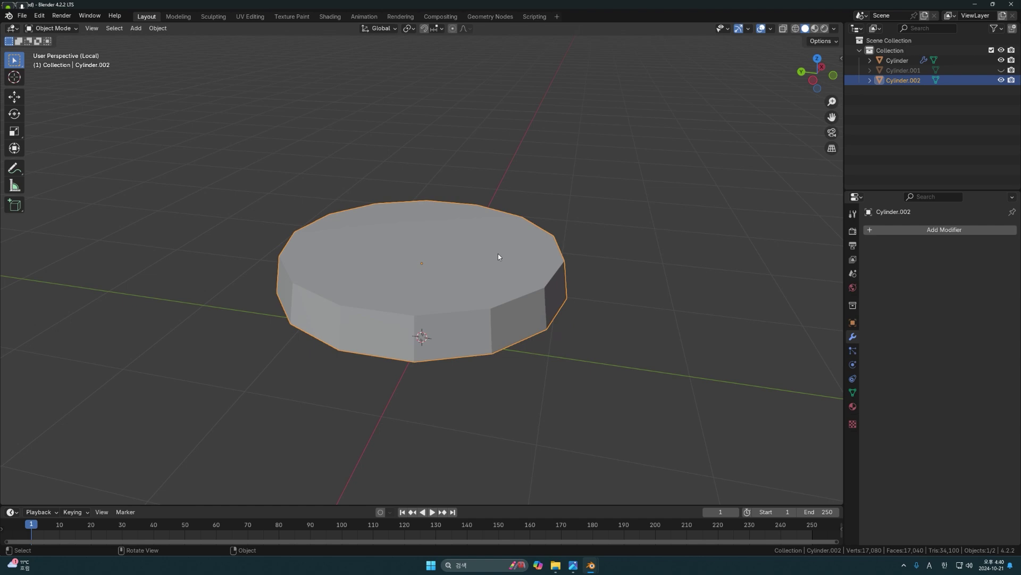
mouse_move(502, 267)
middle_down()
mouse_move(515, 260)
mouse_move(501, 269)
middle_up()
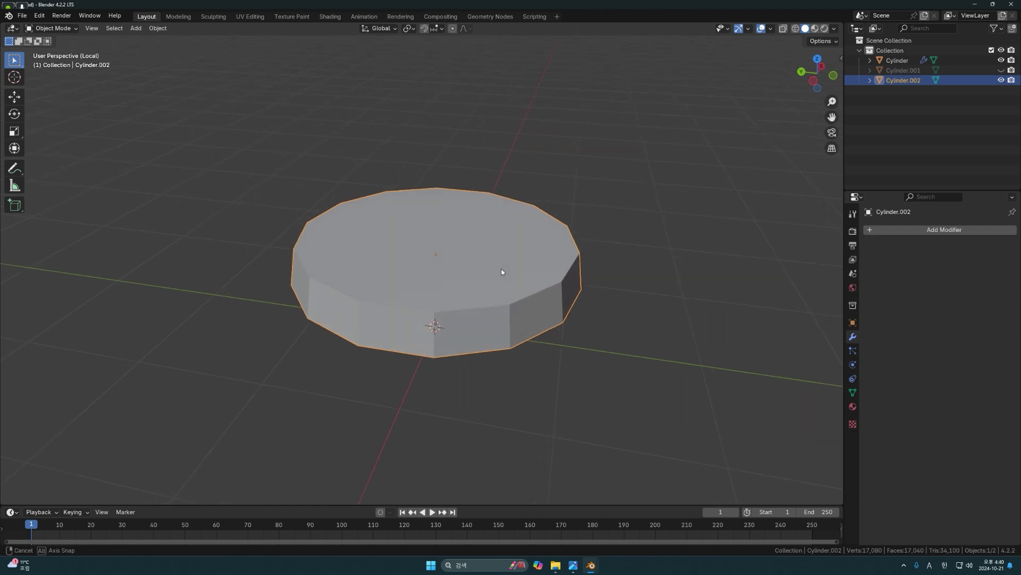
Inset the top and bottom faces of the flattened cylinder by about 0.073 m
key(Tab)
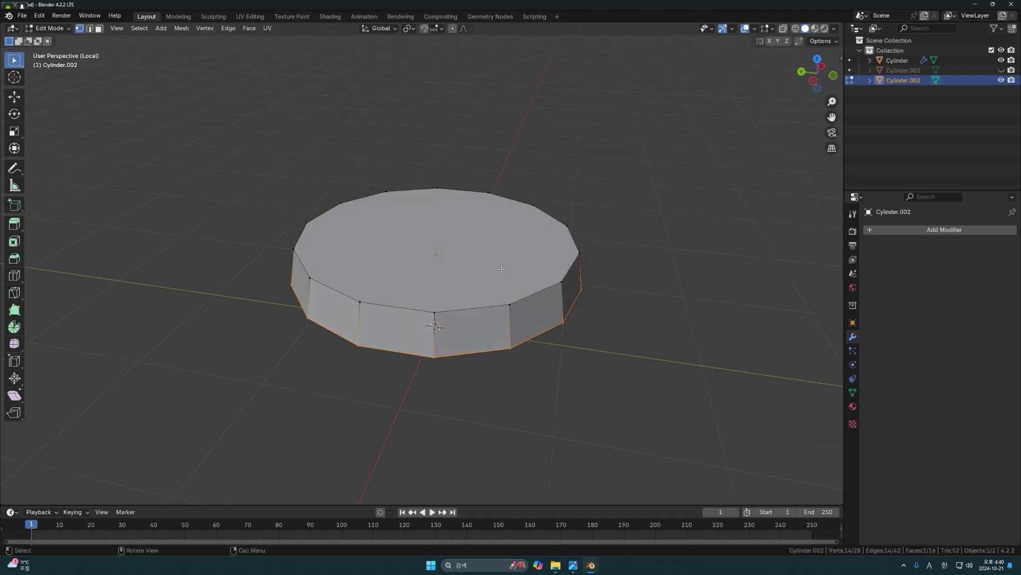
key(3)
click(505, 270)
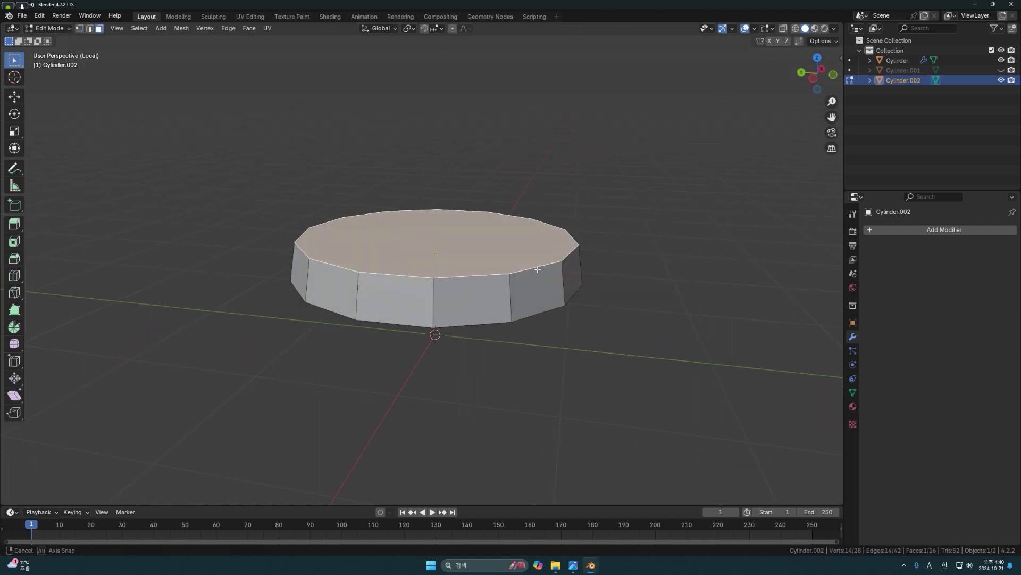
middle_drag(506, 269, 541, 325)
shift+click(537, 237)
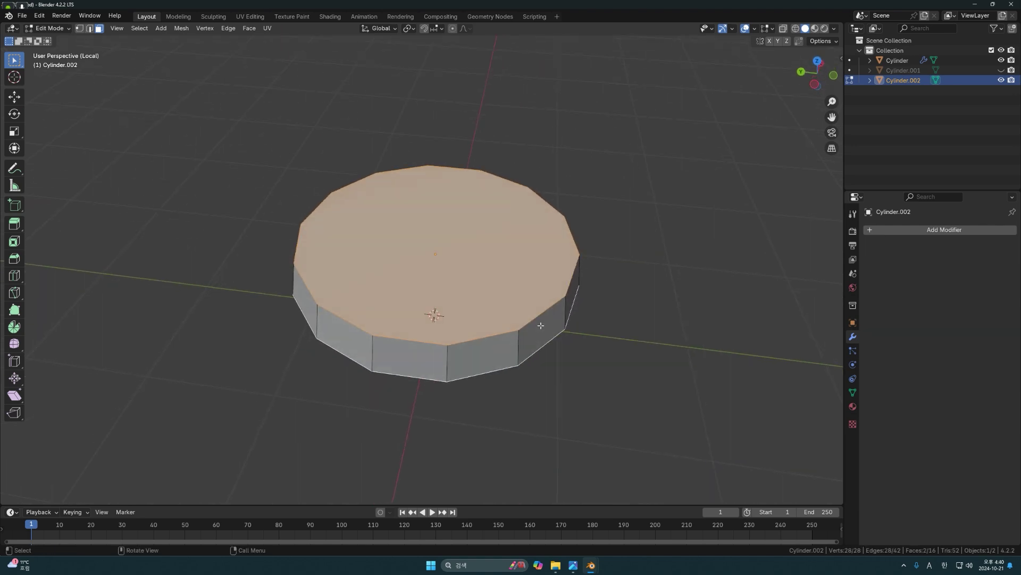
key(ctrl+f)
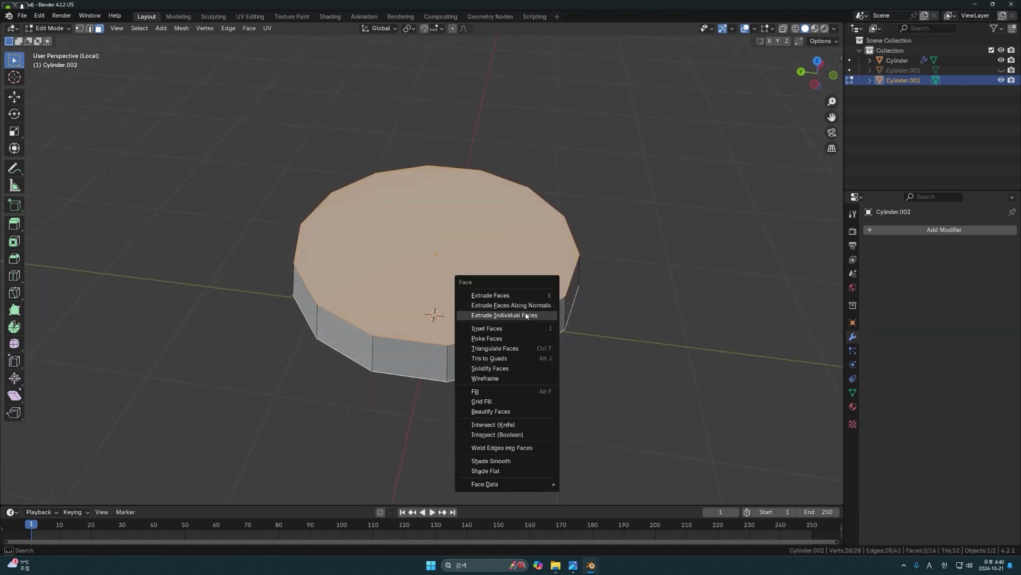
click(505, 328)
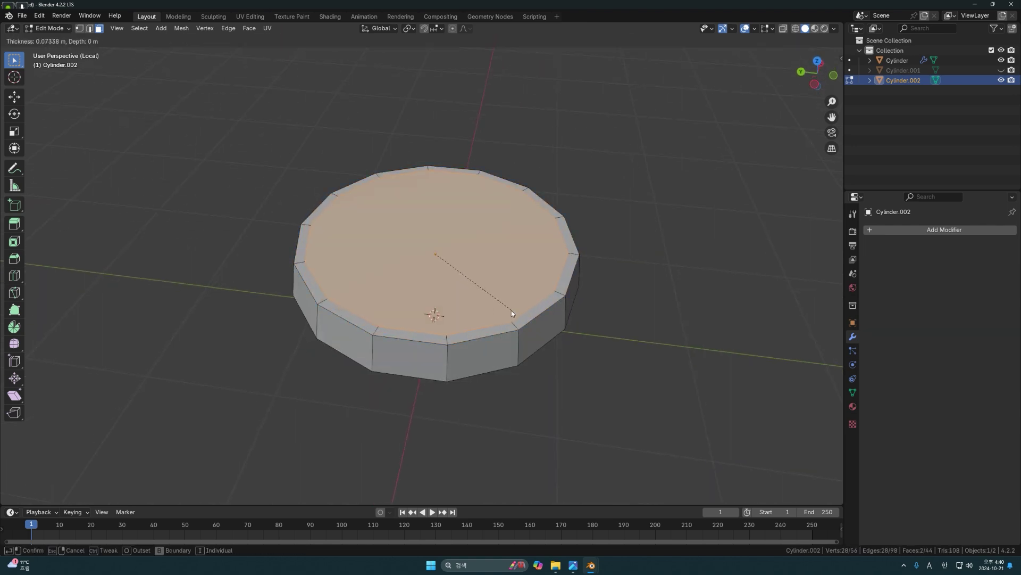
click(512, 313)
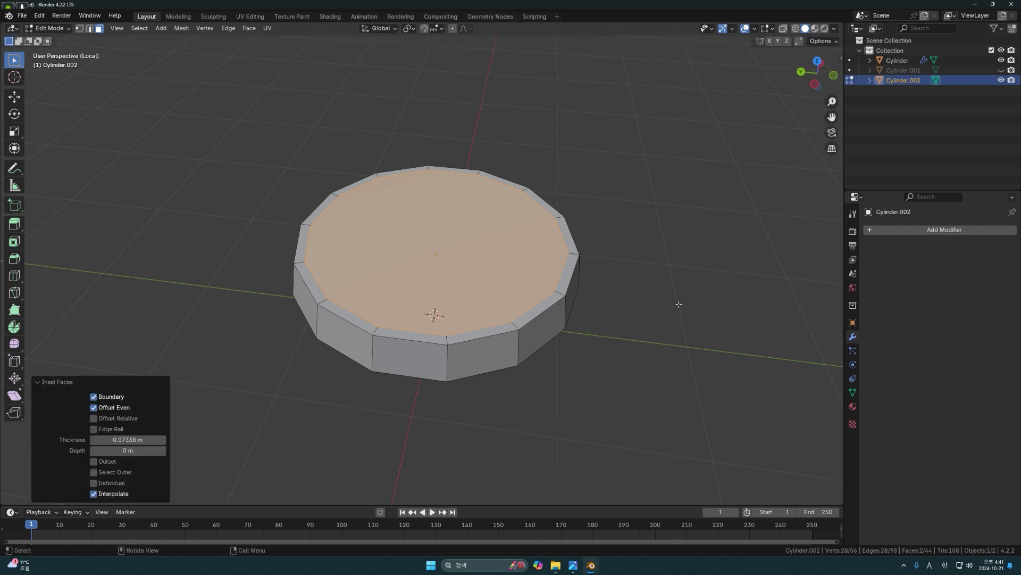
Bridge the edge loops of the two inset faces to open the cylinder into a hollow hoop
middle_drag(677, 298, 536, 281)
key(ctrl+e)
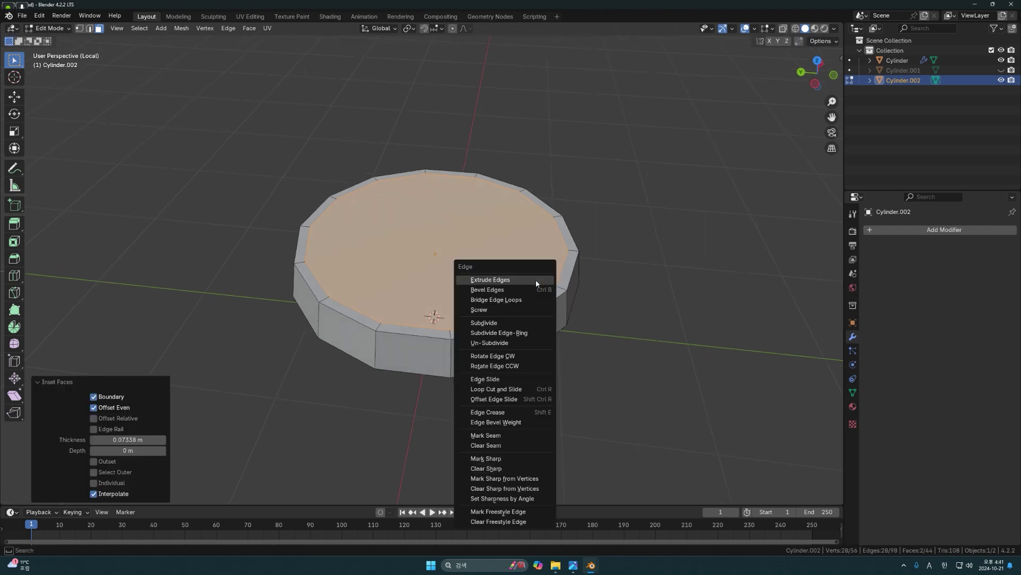
click(498, 300)
middle_drag(497, 301, 393, 237)
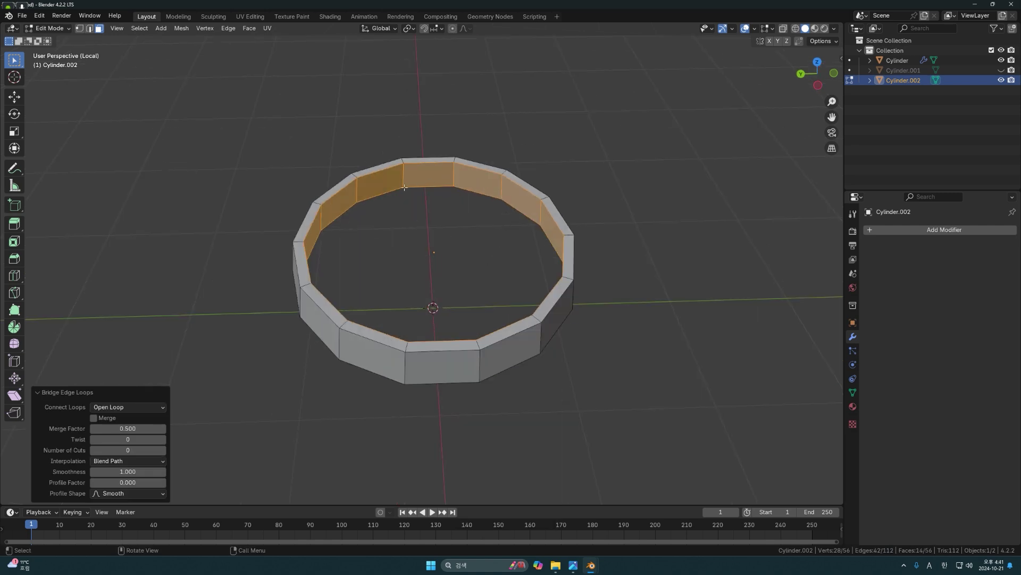
Return to Object Mode and leave local view with the hoop selected around the barrel
middle_drag(515, 278, 582, 297)
key(Tab)
click(581, 297)
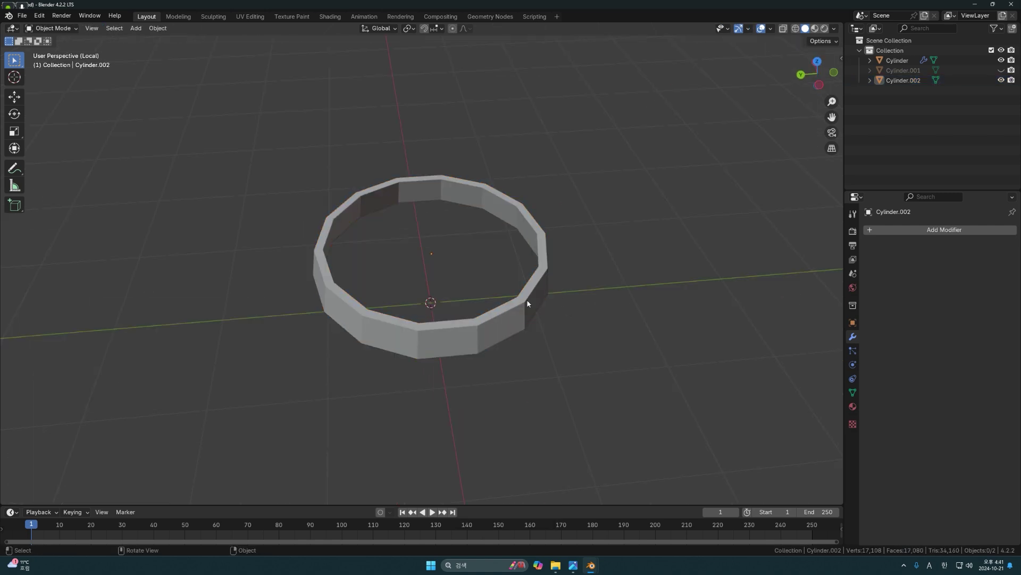
click(538, 303)
key(KP_Divide)
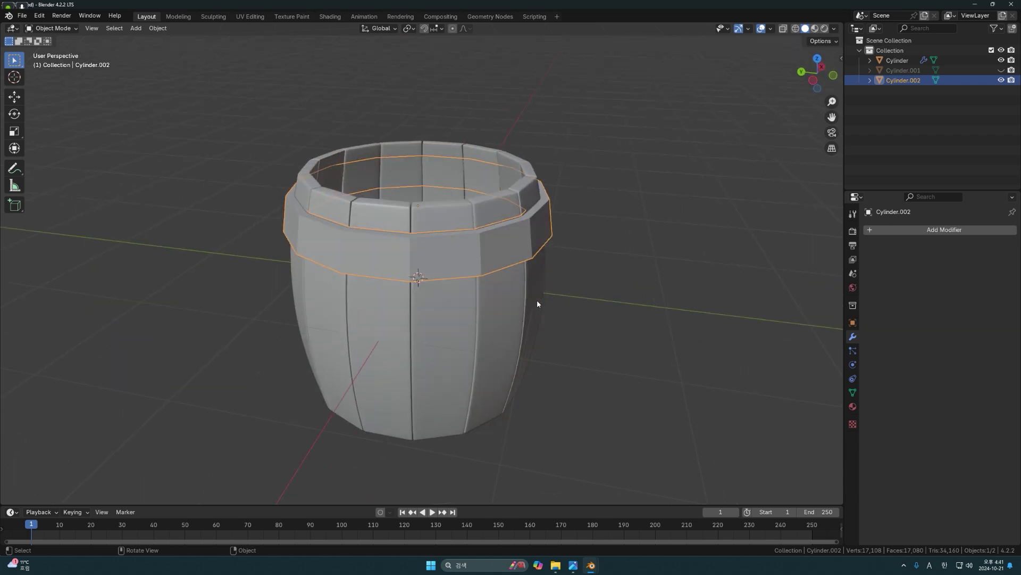
middle_drag(554, 294, 566, 300)
click(567, 300)
key(ctrl+z)
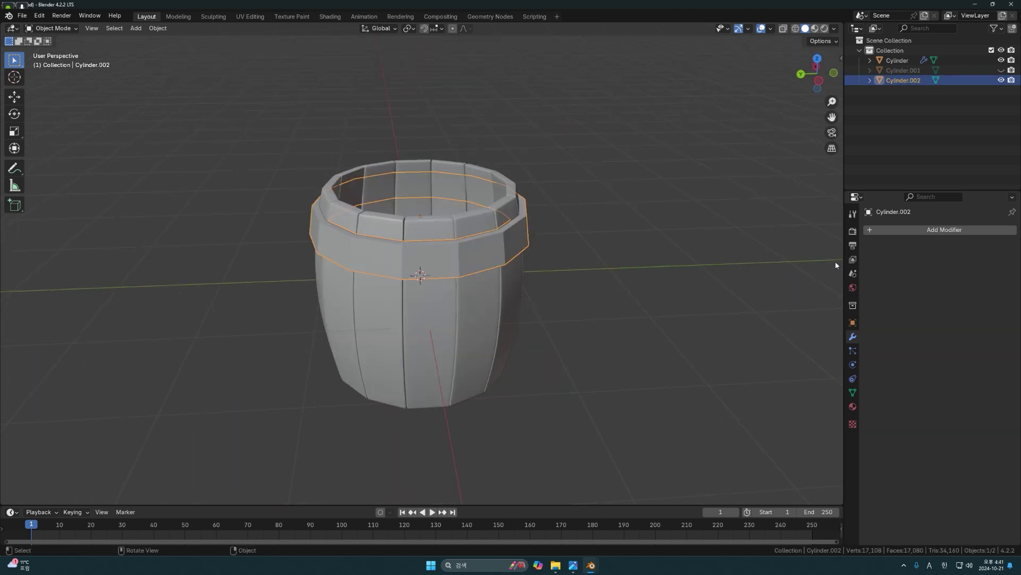
Add a Subdivision Surface modifier to the hoop and set its viewport level to 2
click(897, 231)
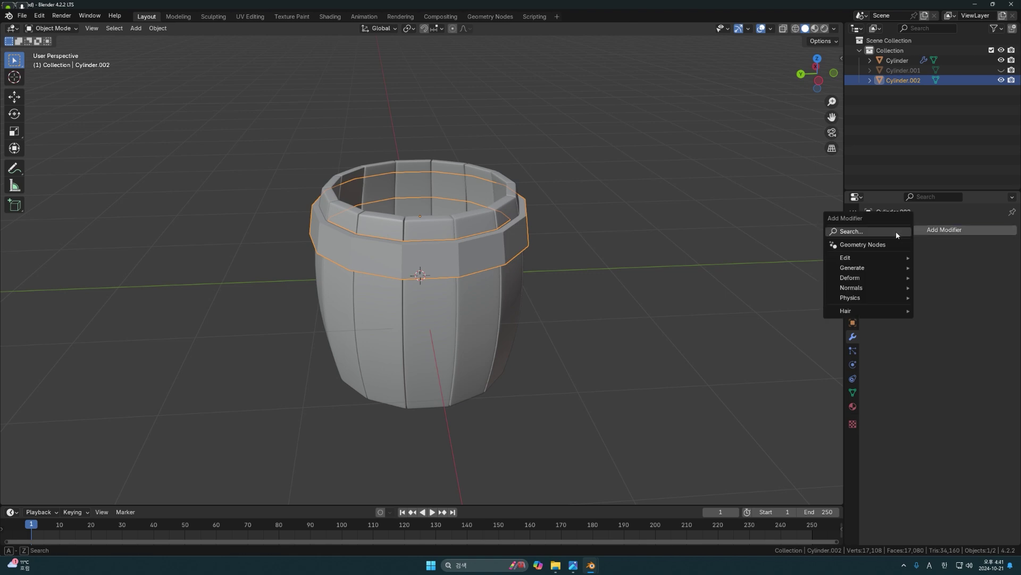
text(s)
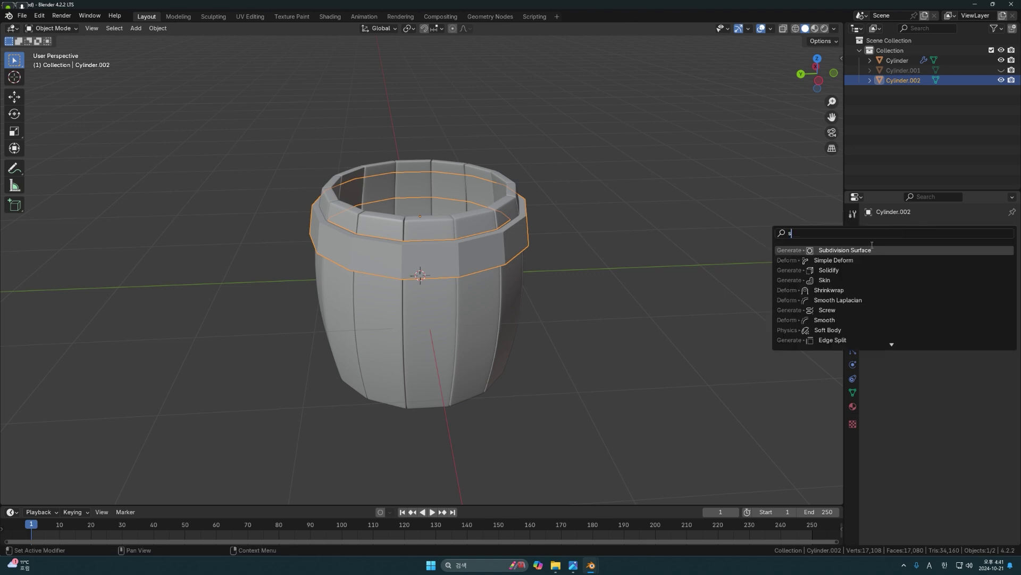
click(867, 250)
scroll(798, 272, up, 2)
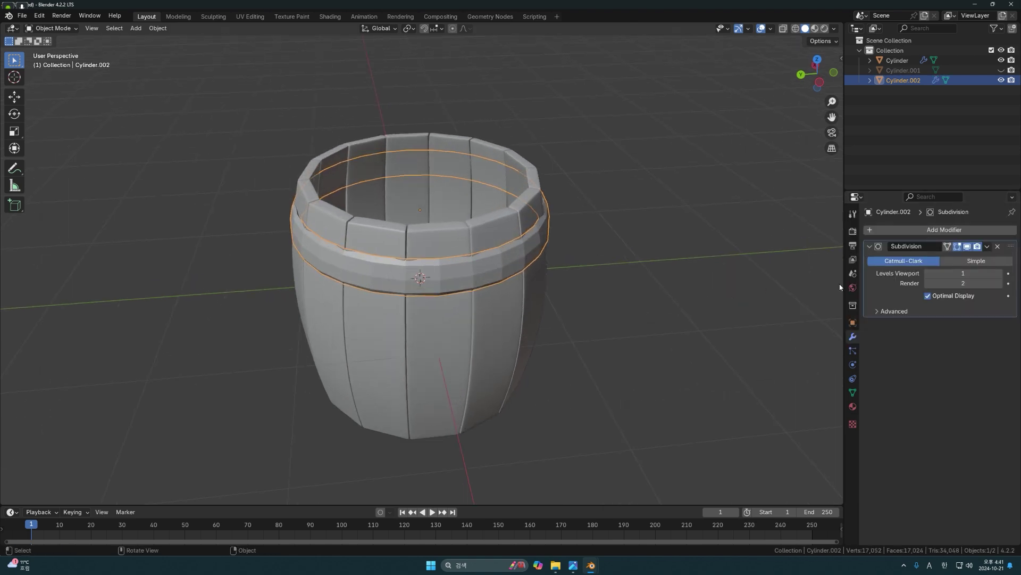
click(995, 273)
scroll(535, 295, up, 2)
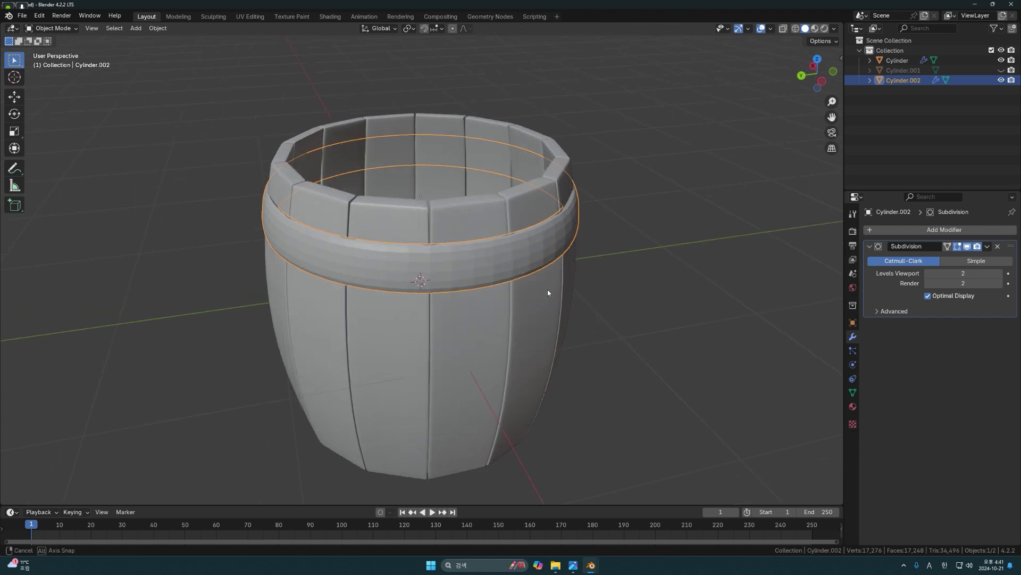
Apply Shade Auto Smooth to the hoop
right_click(517, 270)
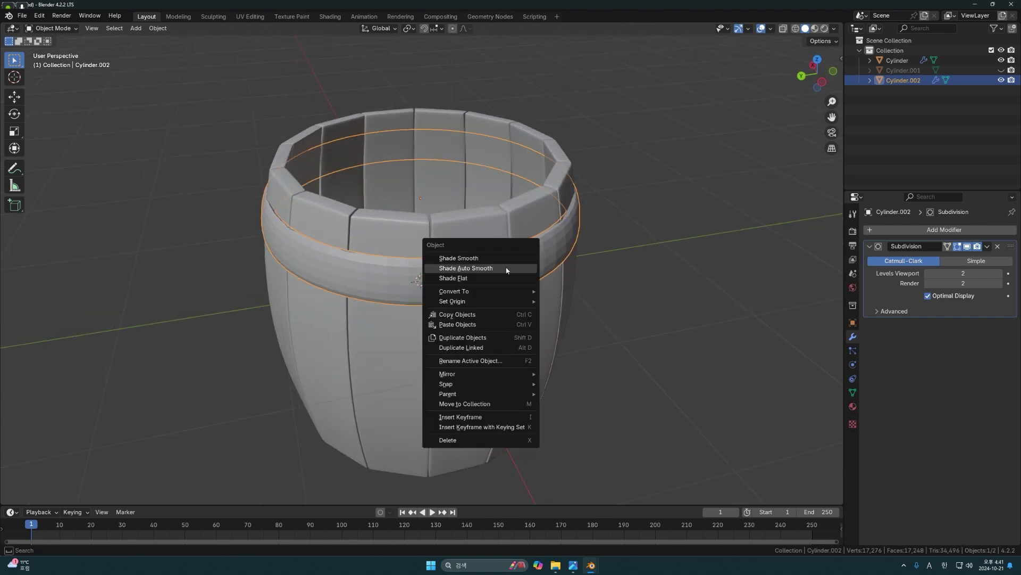
click(505, 269)
middle_drag(522, 271, 612, 298)
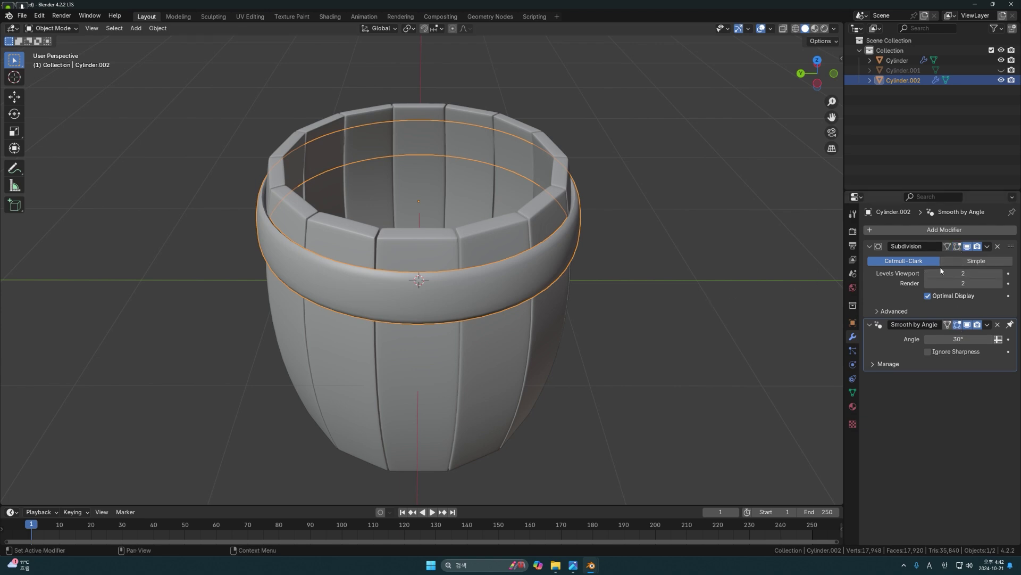
Add one loop cut around the hoop's outer side, slid close to its upper edge with a factor of about -0.943
key(Tab)
middle_drag(606, 331, 621, 328)
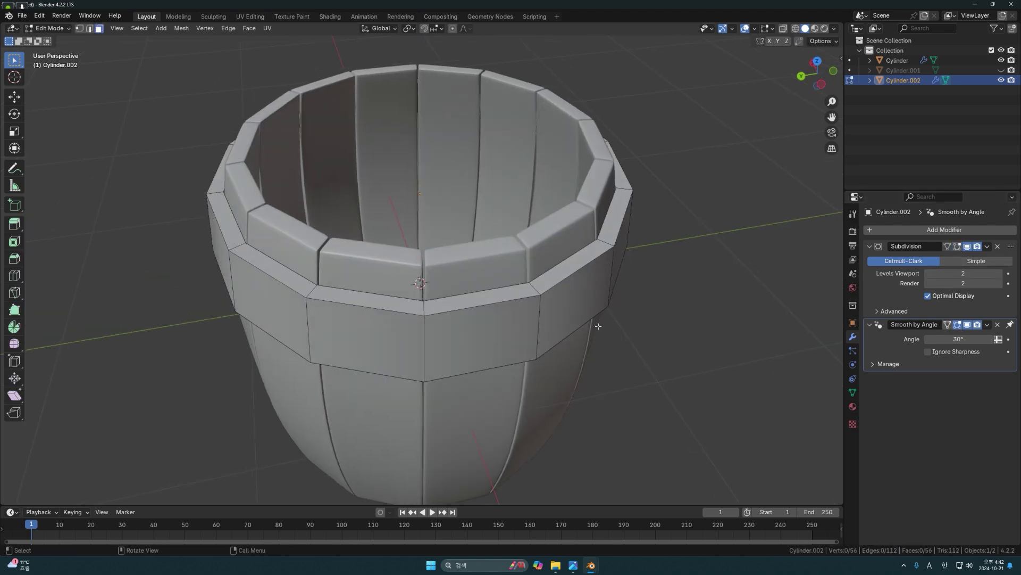
middle_drag(522, 320, 515, 332)
key(ctrl)
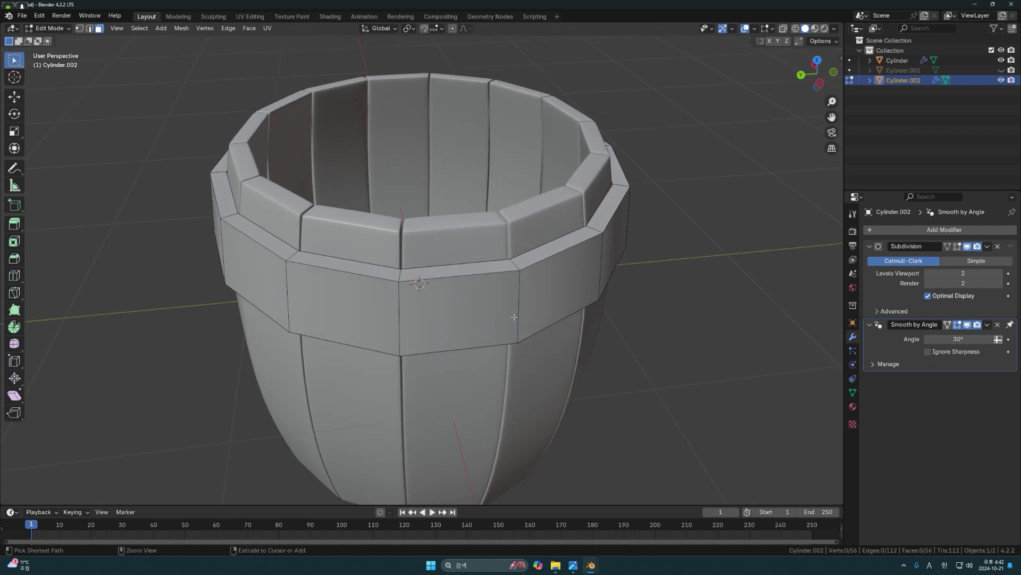
key(ctrl+r)
click(514, 314)
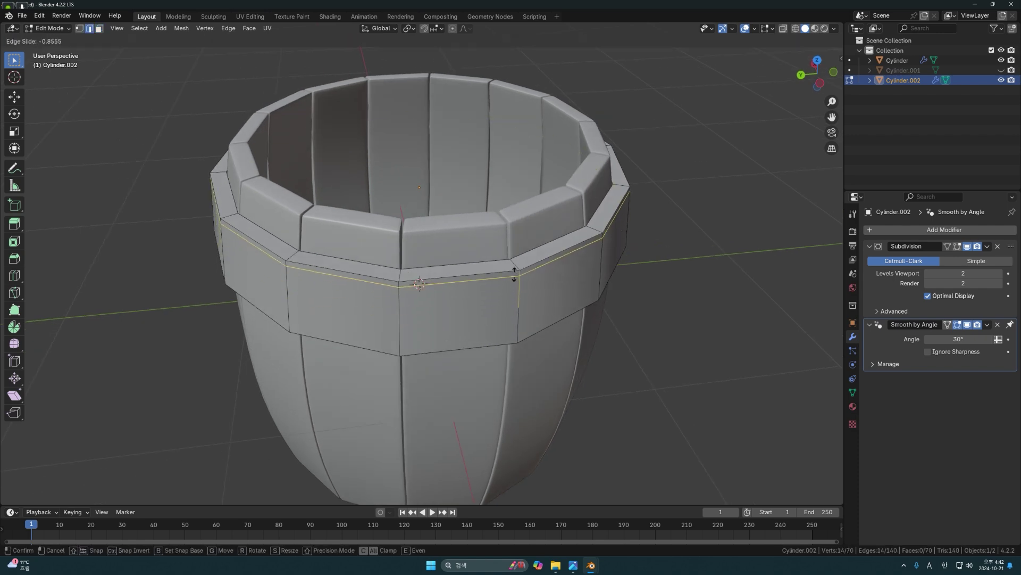
click(514, 271)
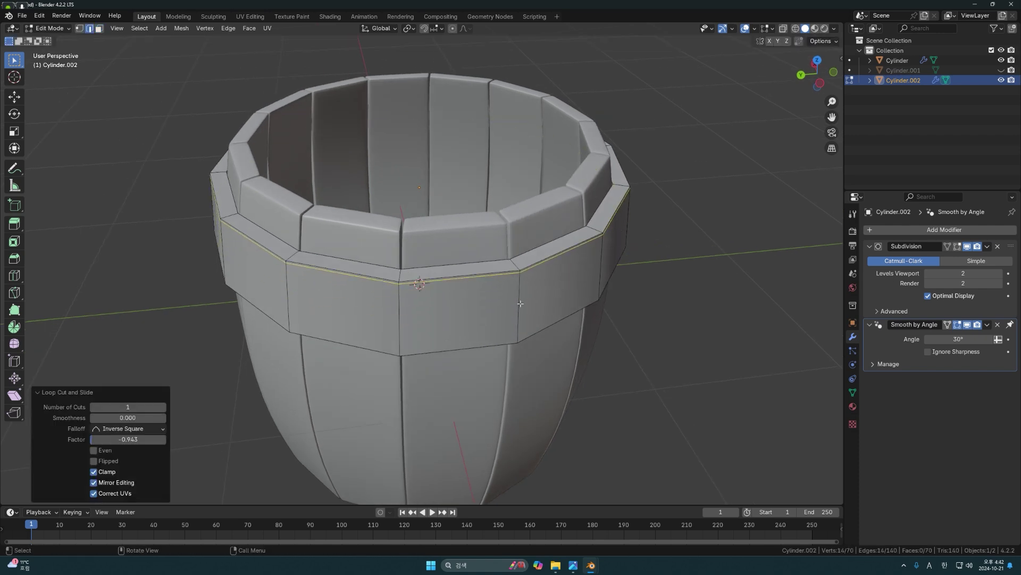
Add one loop cut around the hoop's outer side, slid close to its lower edge
key(ctrl+r)
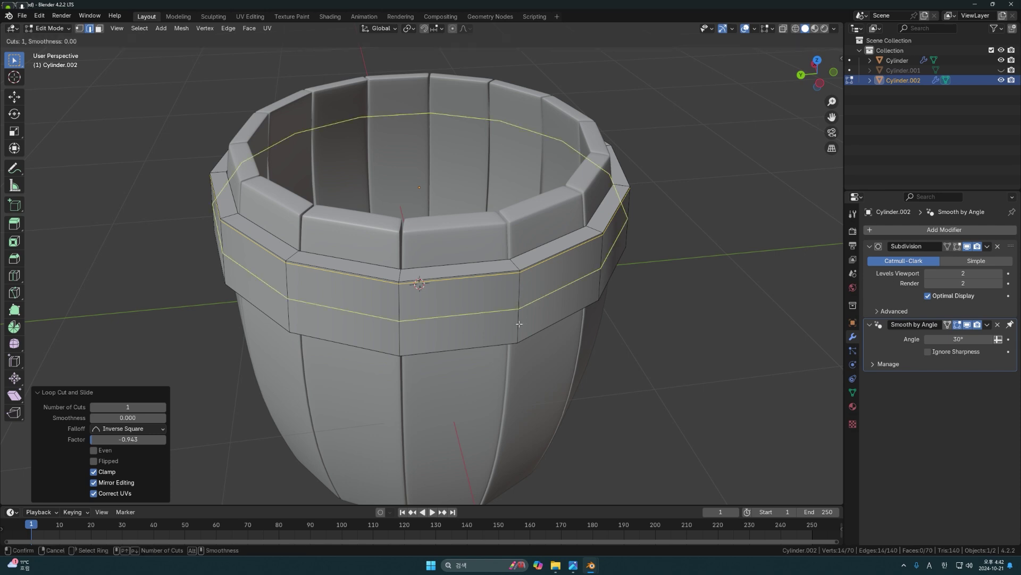
click(519, 324)
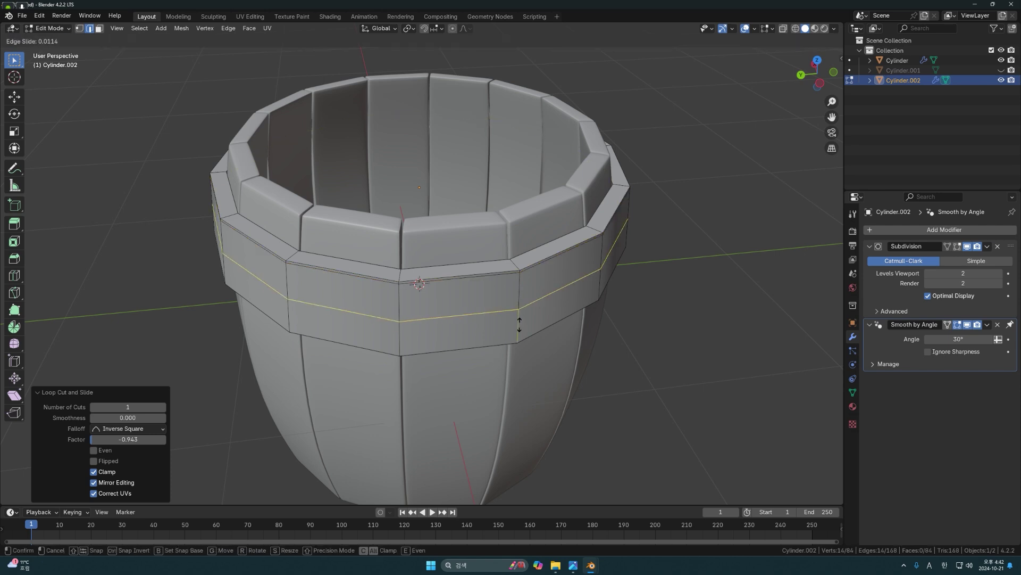
click(527, 355)
middle_drag(527, 355, 534, 373)
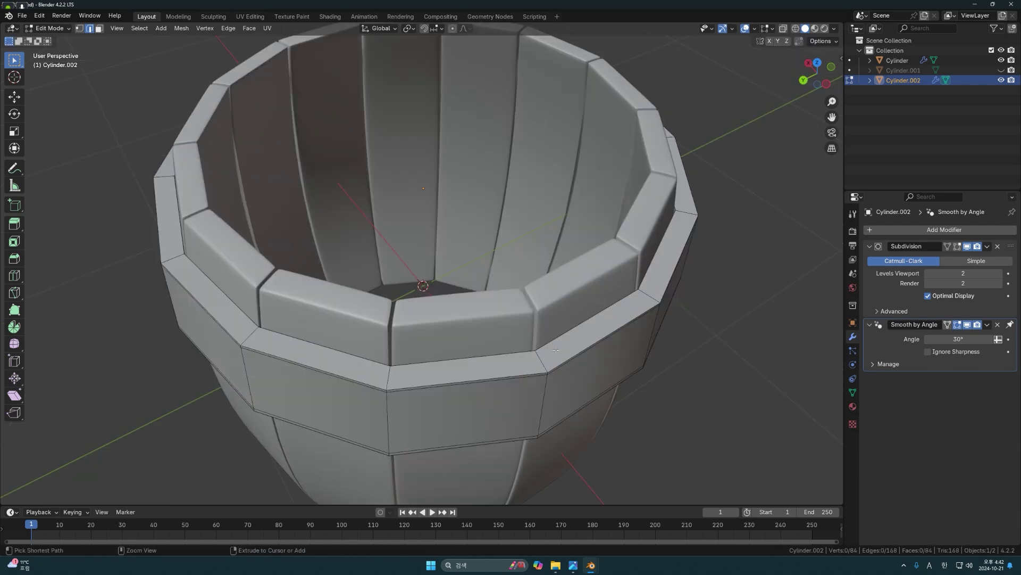
Add two loop cuts around the hoop's upper rim, slid toward its inner and outer edges with factors of about 0.748 and -0.719
key(ctrl+r)
click(541, 357)
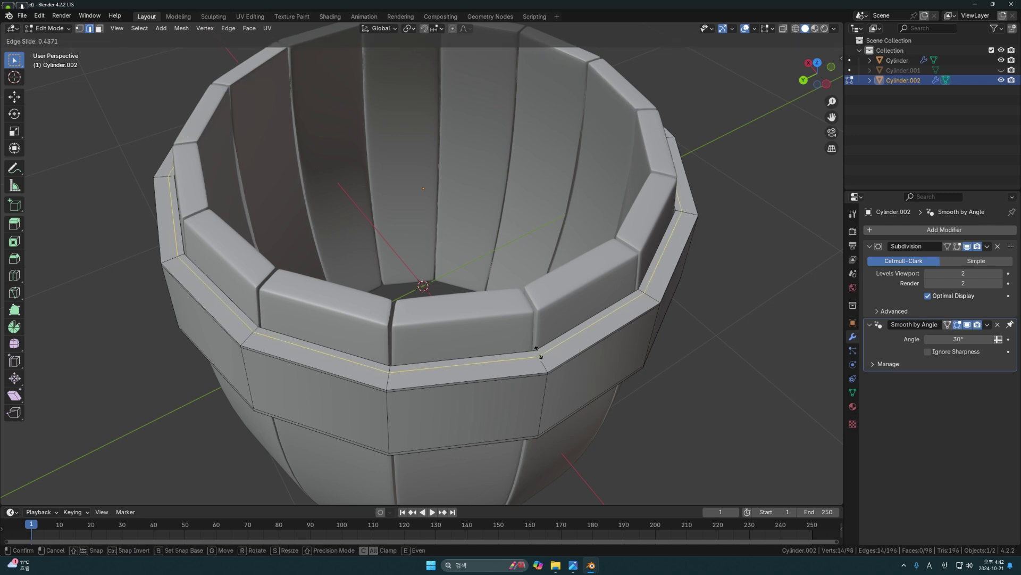
click(537, 351)
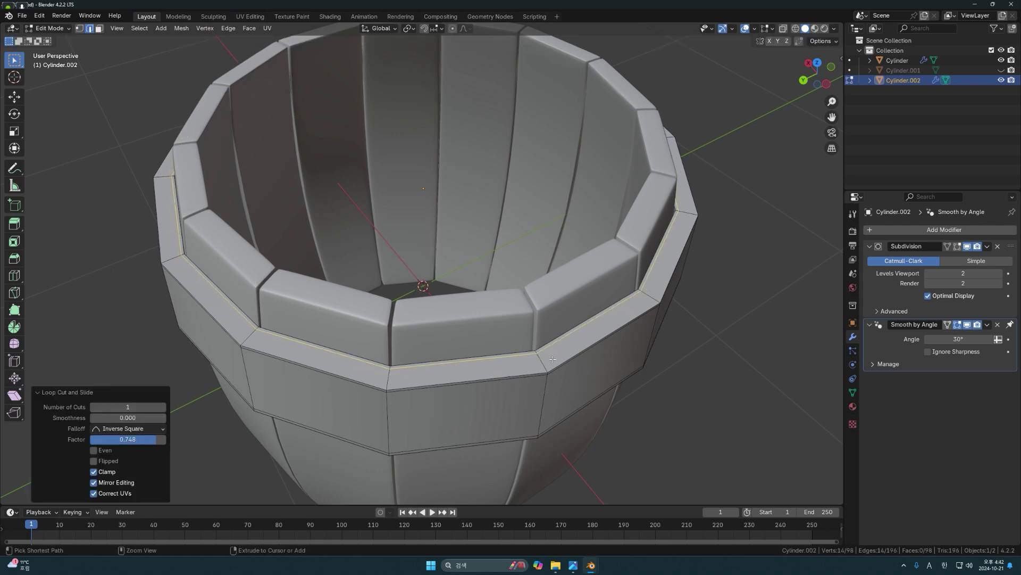
key(ctrl+r)
click(550, 361)
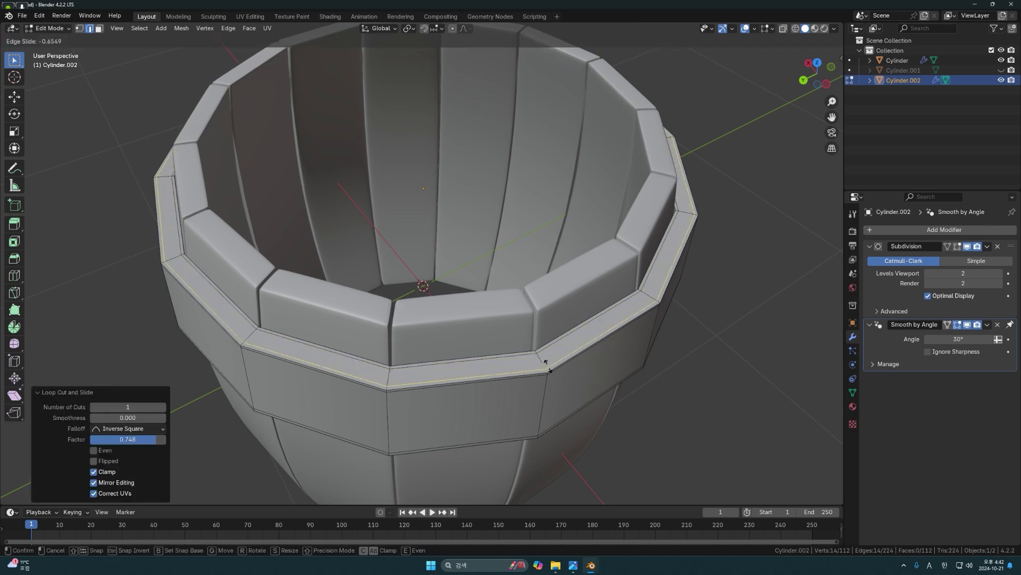
click(548, 366)
middle_drag(548, 366, 540, 262)
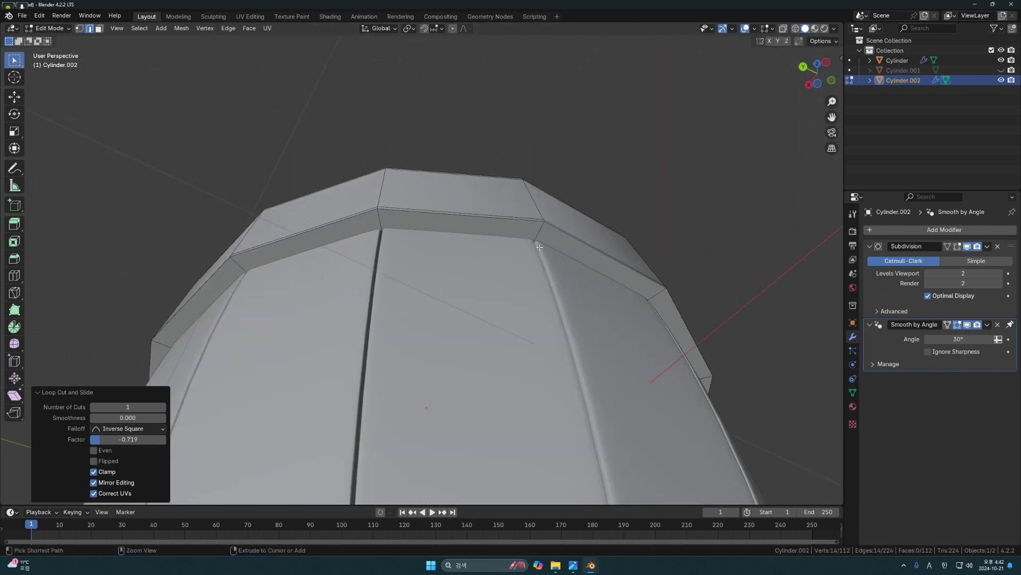
Add two loop cuts around the hoop's underside, one near the outer edge with factor about -0.835 and one toward the inner edge, and return to Object Mode
alt+click(539, 243)
key(g)
key(g)
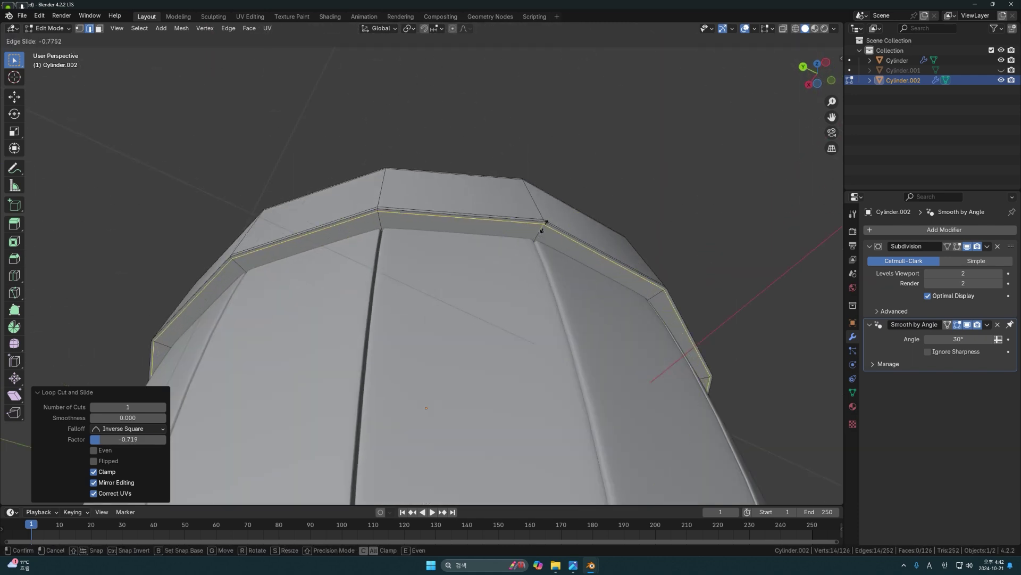
click(541, 230)
key(ctrl+r)
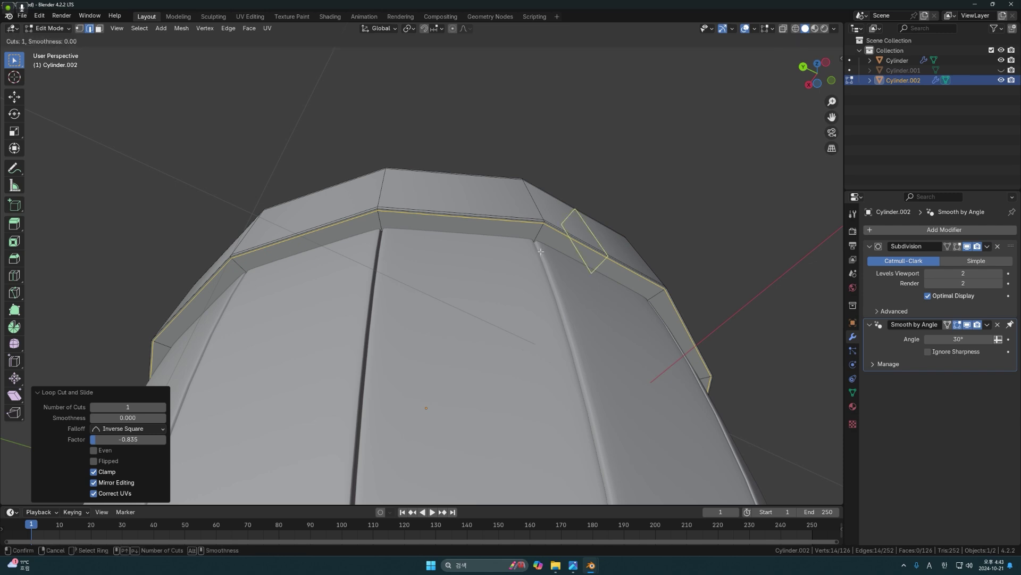
click(538, 239)
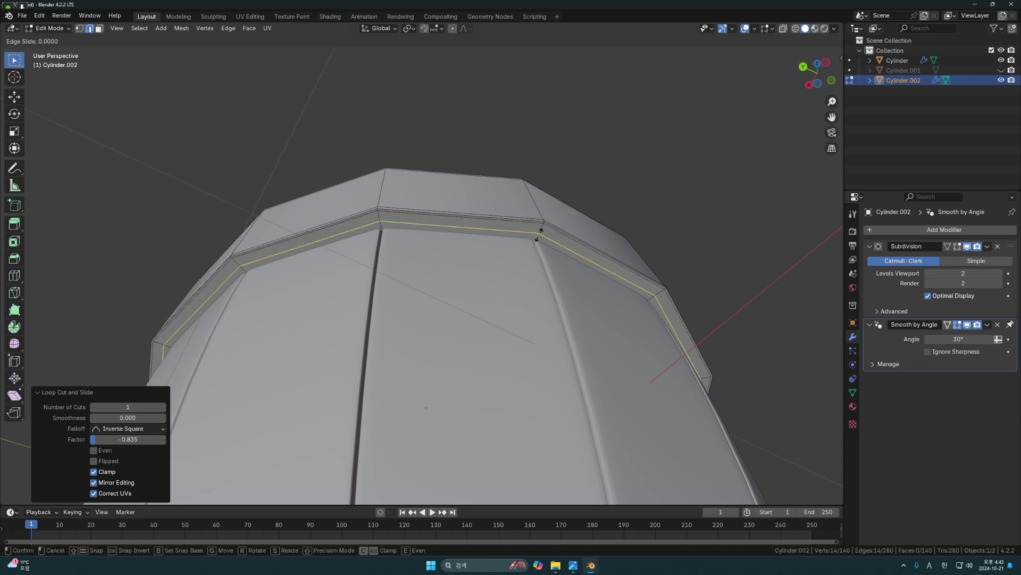
click(538, 238)
scroll(538, 238, down, 6)
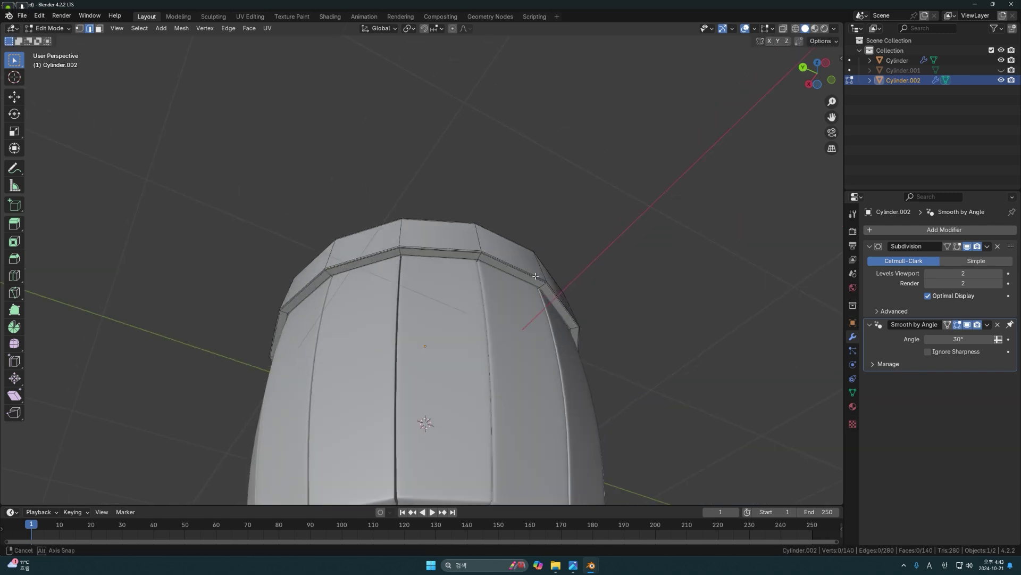
key(Tab)
scroll(499, 246, up, 2)
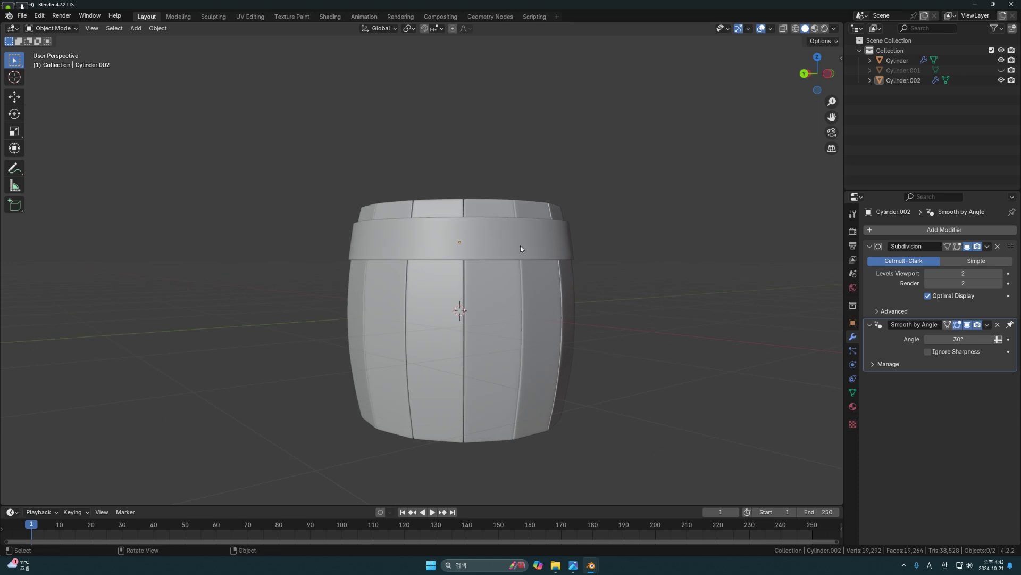
Add a Mirror modifier to the hoop from the front view and set it to mirror along the Z axis only
click(520, 244)
shift+middle_drag(585, 280, 474, 356)
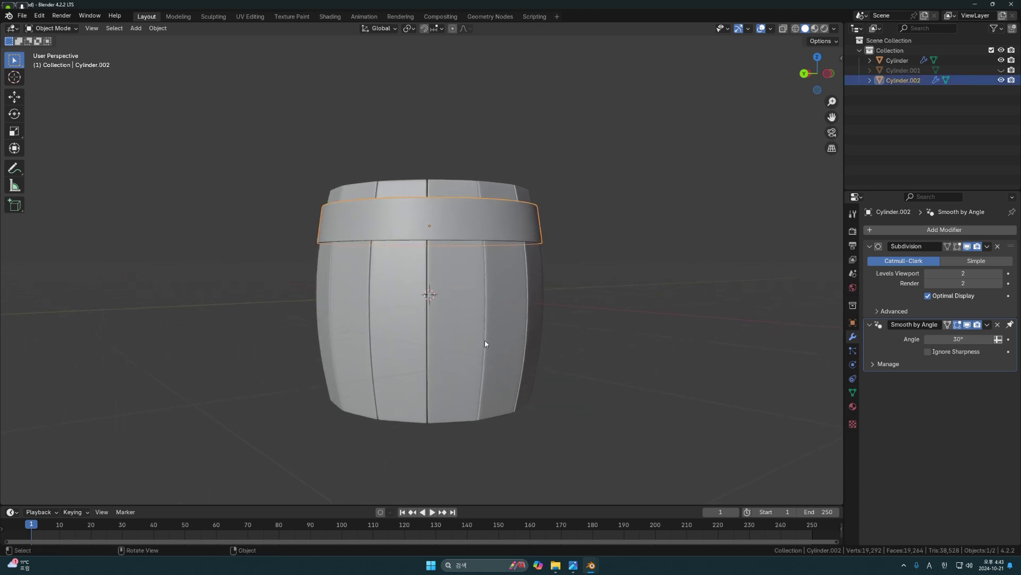
key(KP_1)
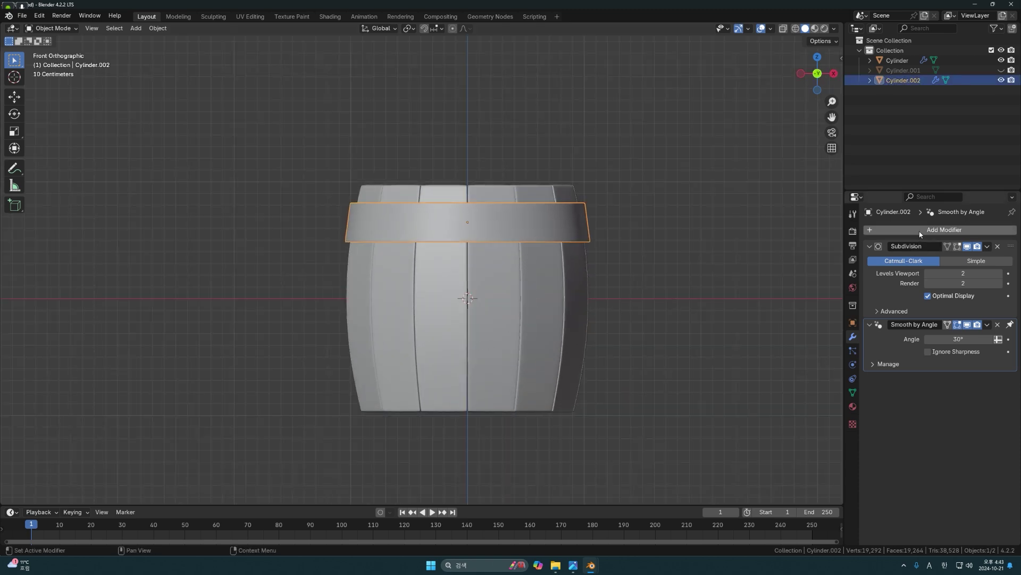
click(921, 234)
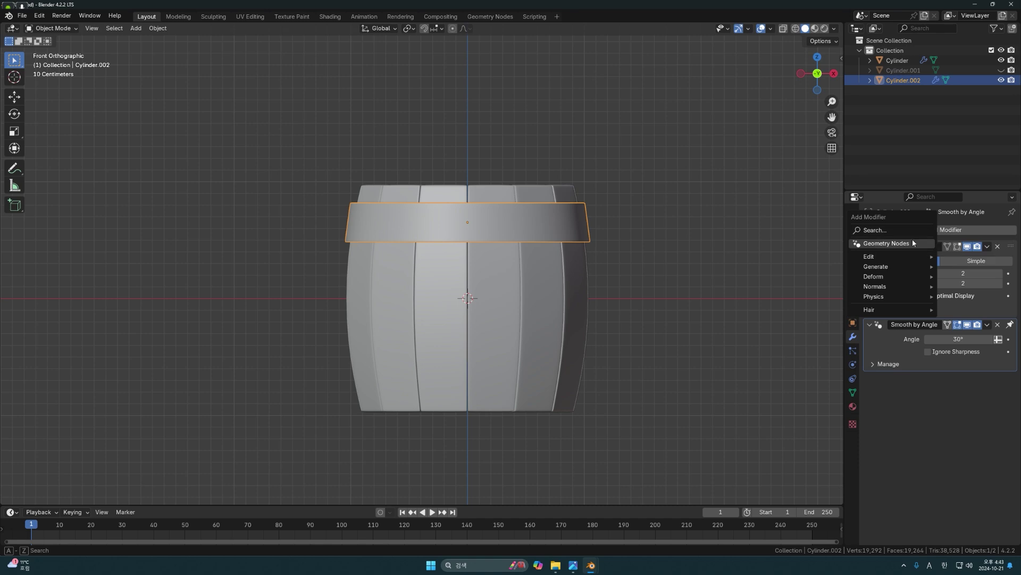
text(m)
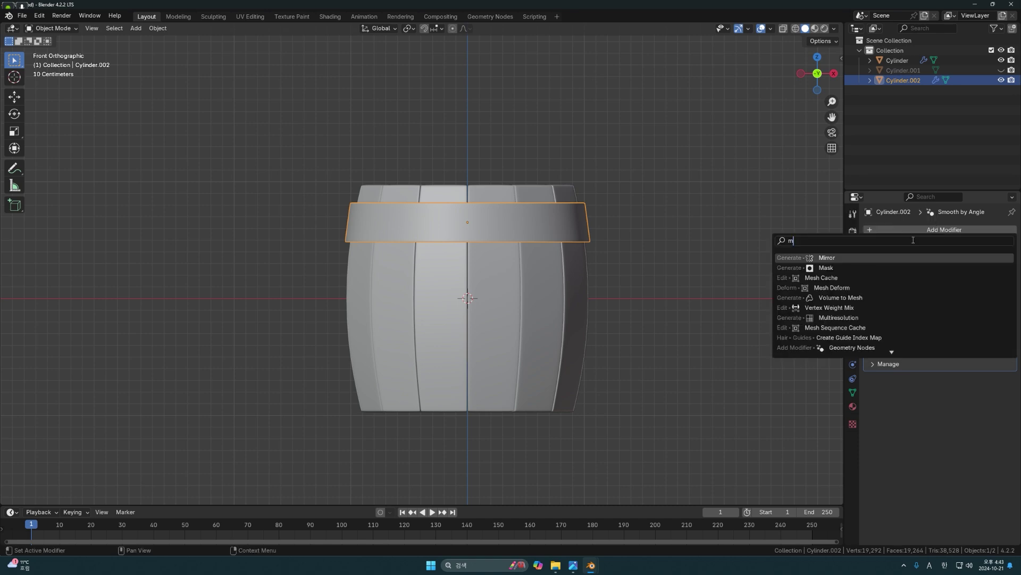
click(839, 257)
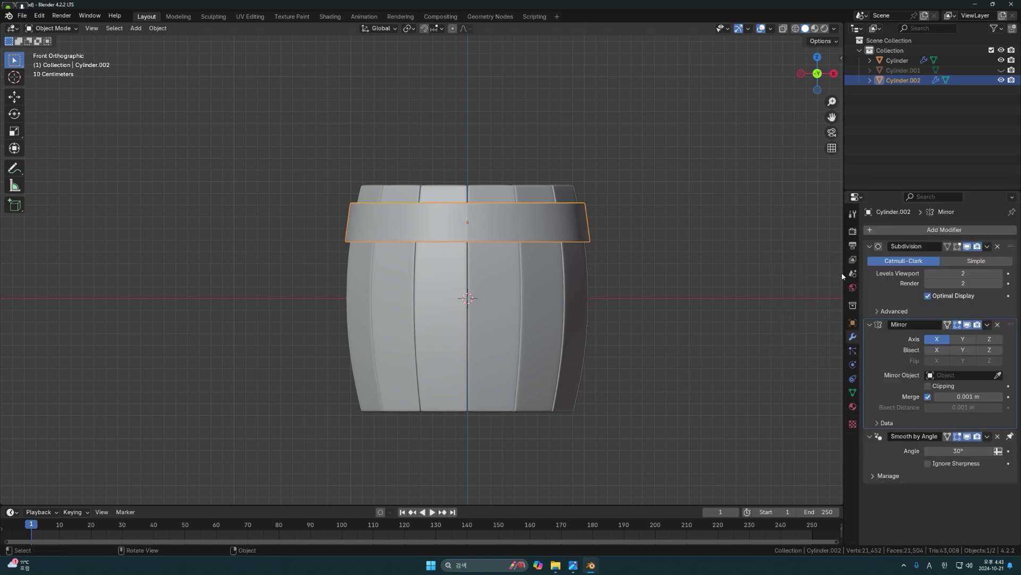
click(936, 341)
click(990, 340)
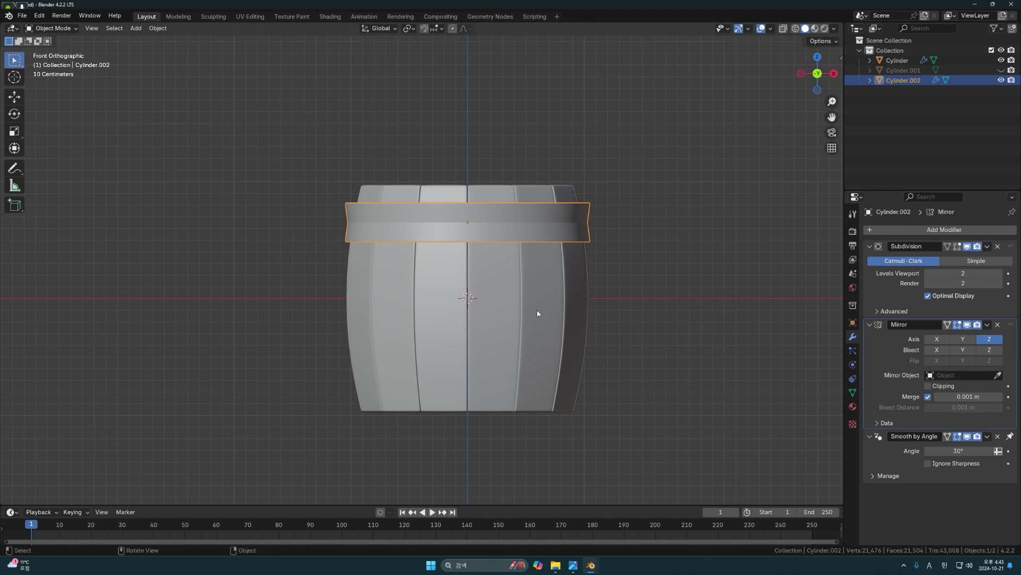
Set the barrel wall, Cylinder, as the hoop's mirror object and deselect the hoop
click(998, 375)
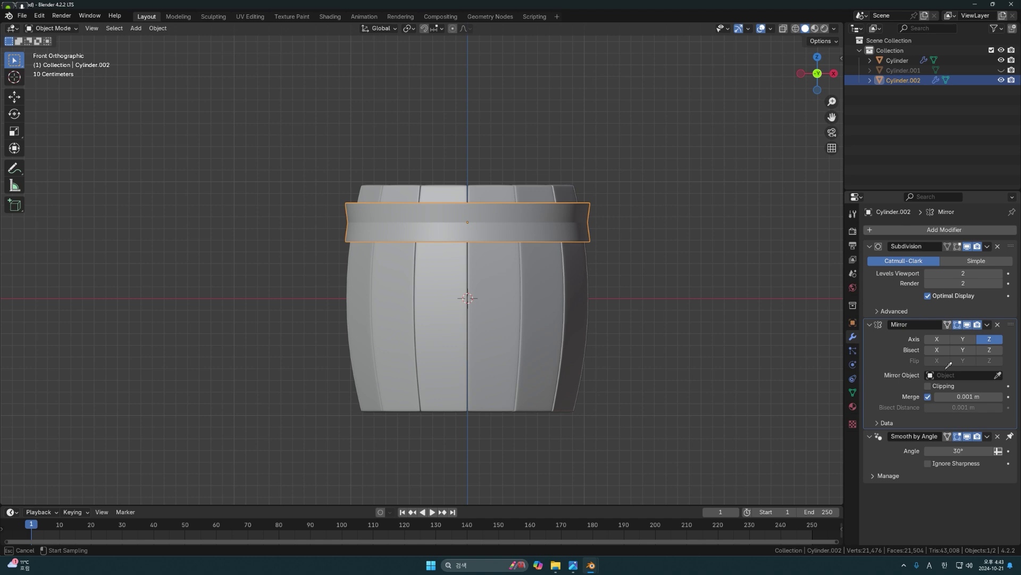
click(528, 296)
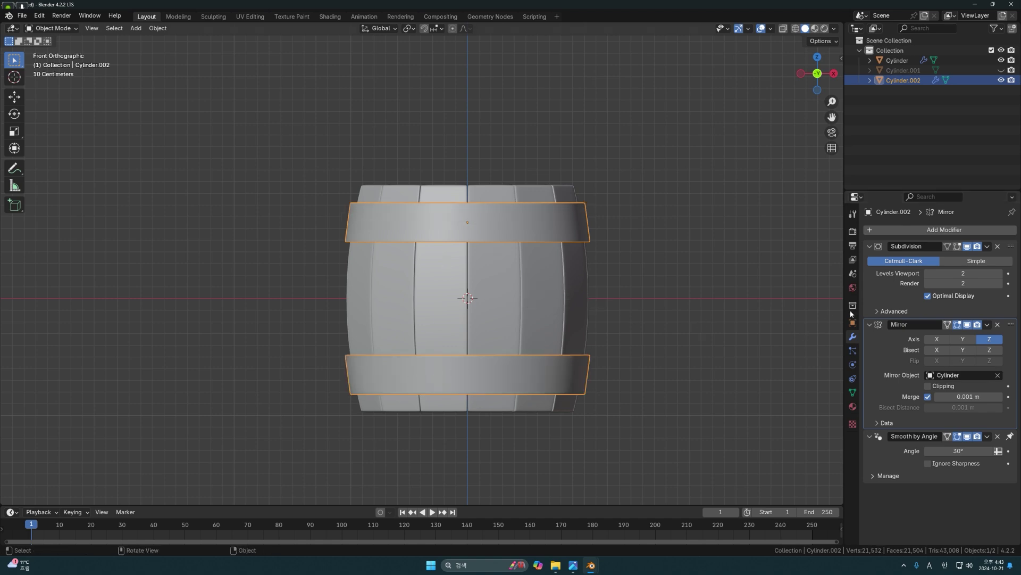
middle_drag(686, 298, 681, 202)
click(681, 201)
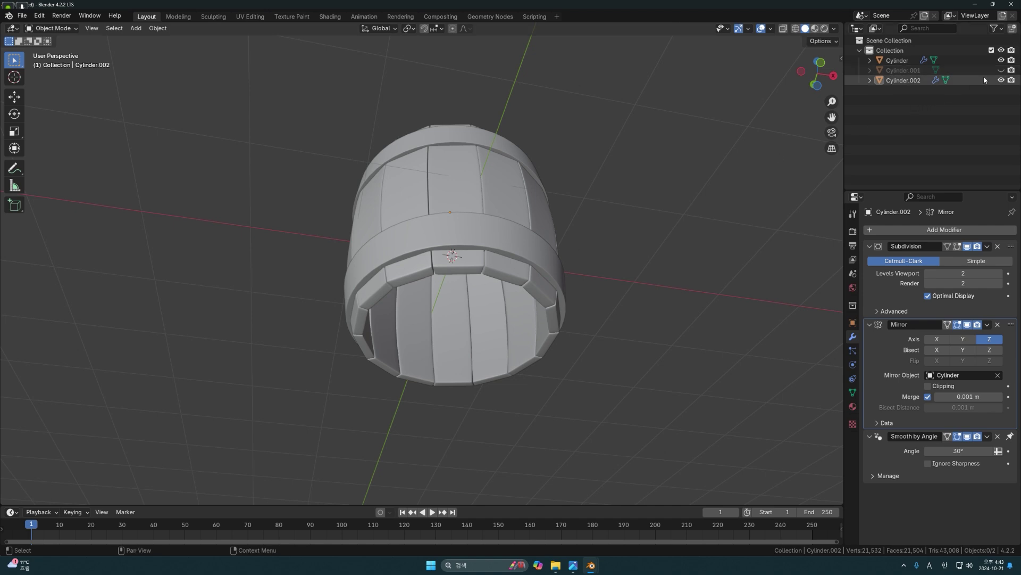
Unhide the bottom cap, Cylinder.001, and select it
click(1001, 70)
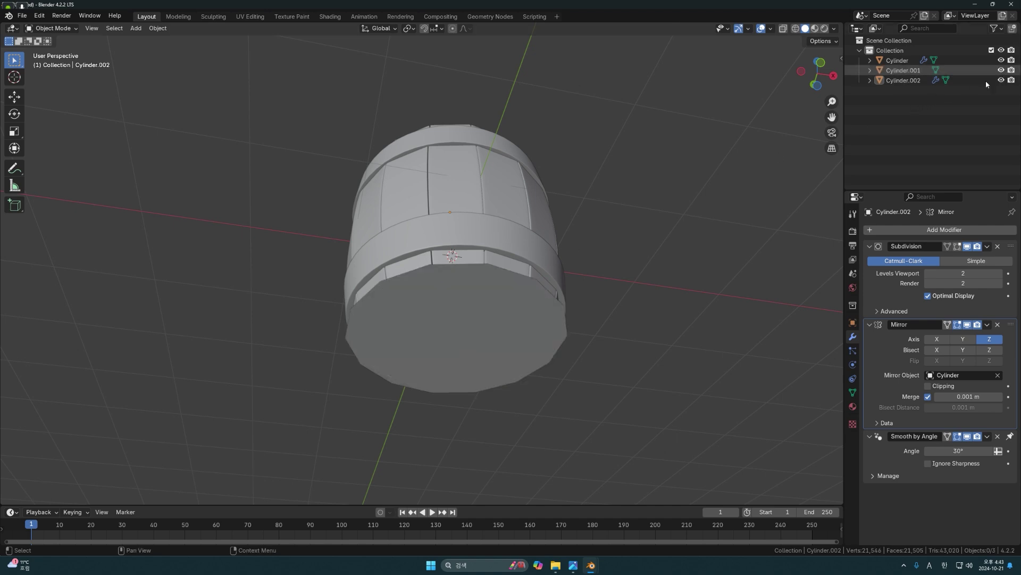
click(500, 320)
middle_drag(500, 319, 503, 391)
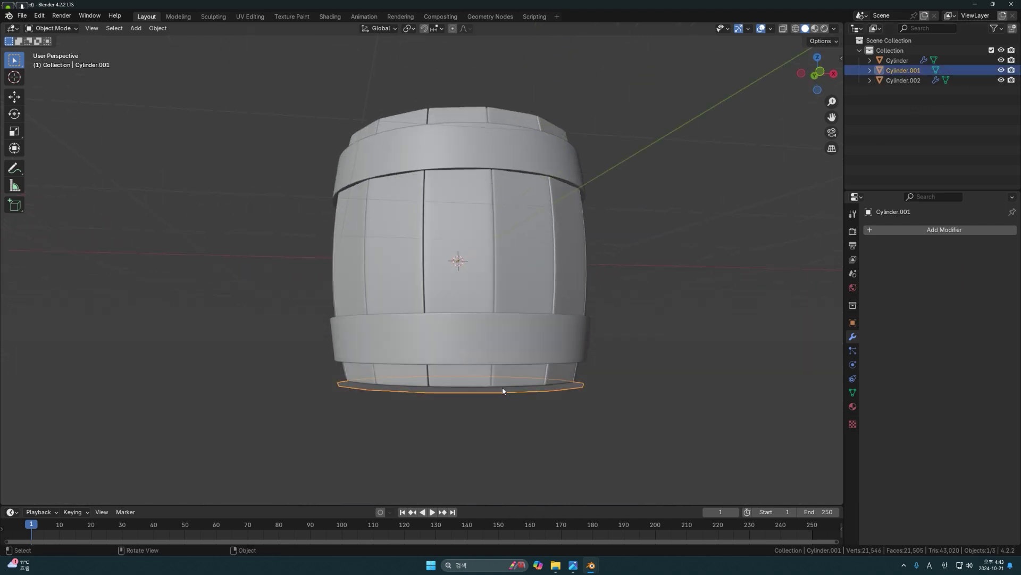
Extrude the bottom cap's face upward in Edit Mode to give it thickness, and return to Object Mode
key(Tab)
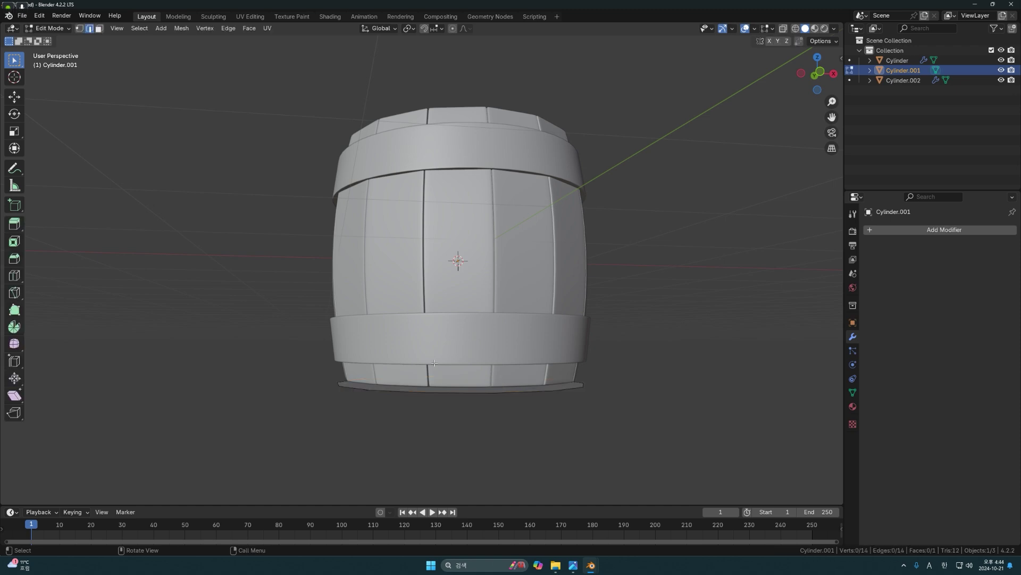
key(3)
drag(266, 338, 633, 436)
middle_drag(629, 433, 549, 419)
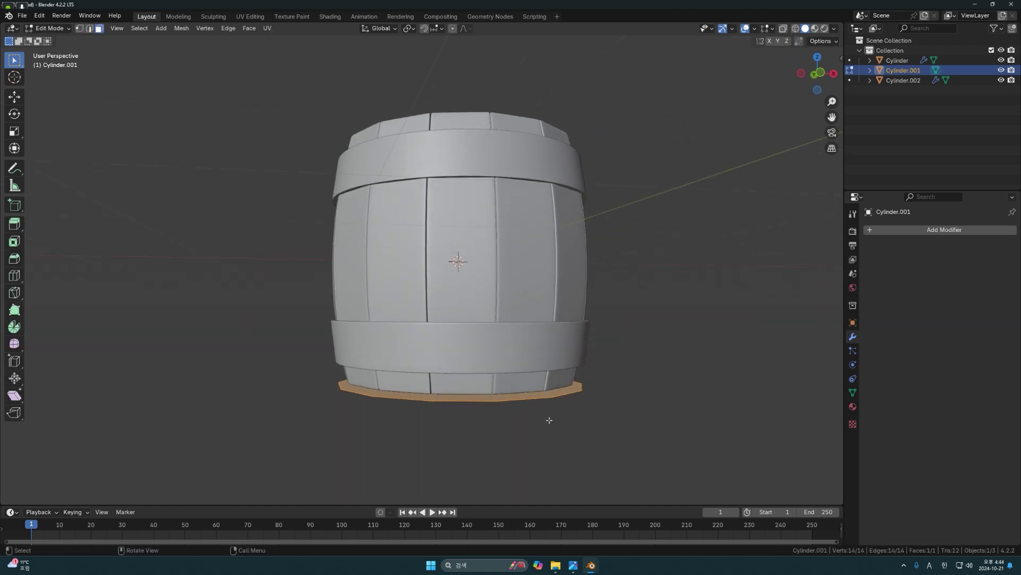
key(ctrl)
key(ctrl+f)
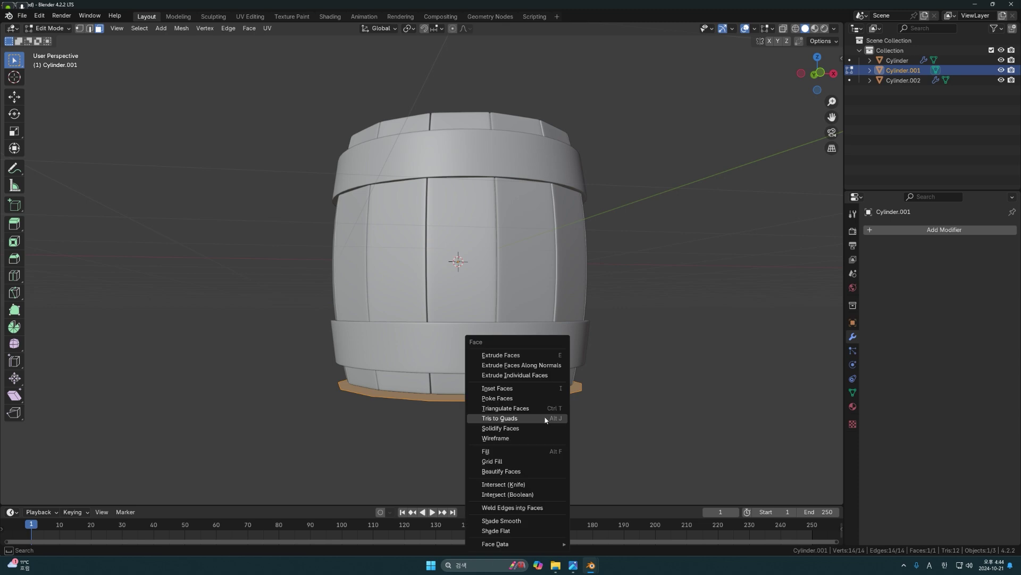
click(515, 357)
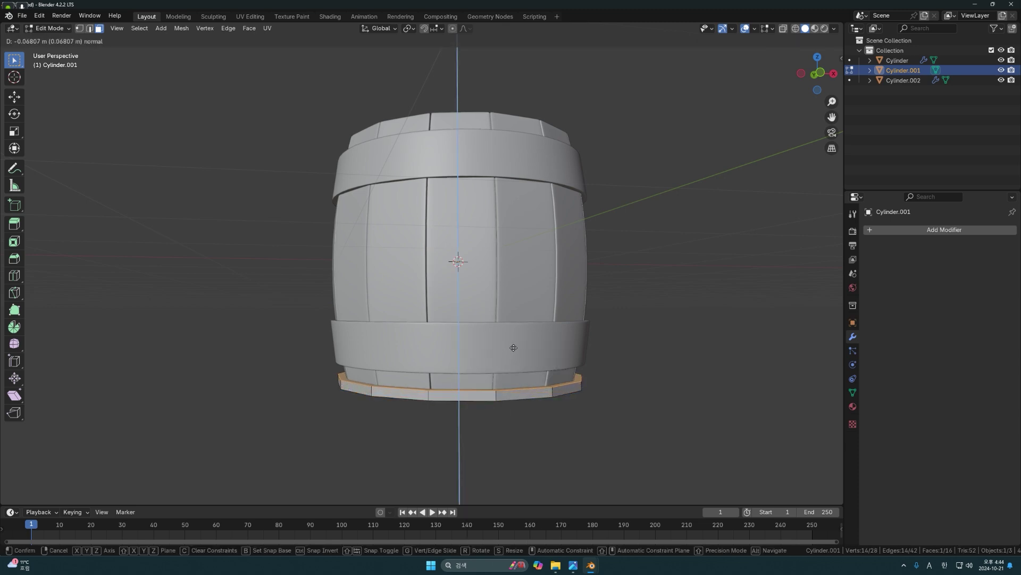
click(586, 381)
key(Tab)
Scale the bottom cap down in two passes, the first to about 0.943, to fit within the barrel's bottom rim
scroll(659, 377, up, 3)
key(s)
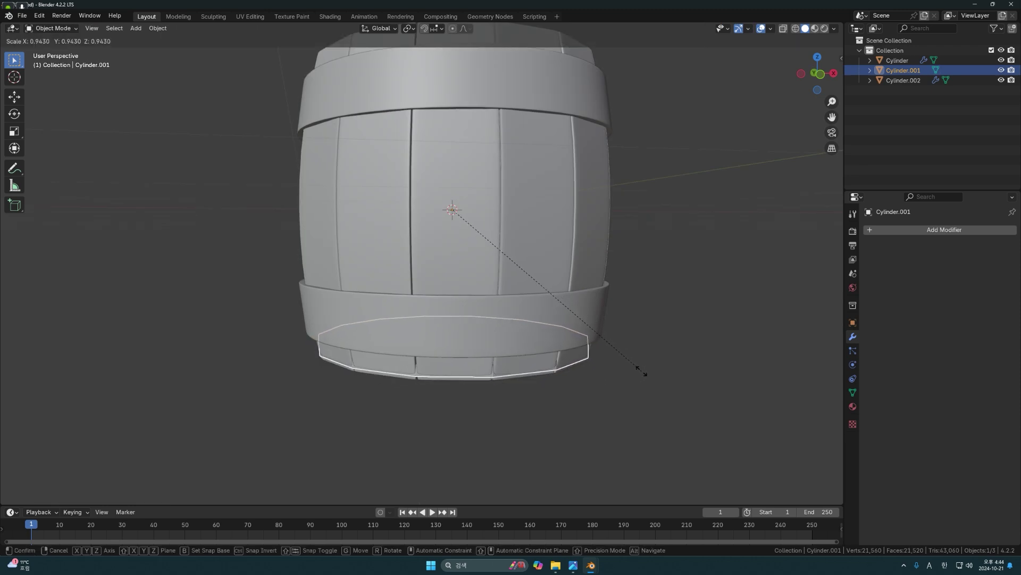
click(640, 370)
middle_drag(576, 385, 531, 387)
key(s)
click(557, 344)
Move the bottom cap along the Z axis to seat it in the barrel's bottom, and deselect it
key(g)
key(z)
click(545, 365)
click(544, 365)
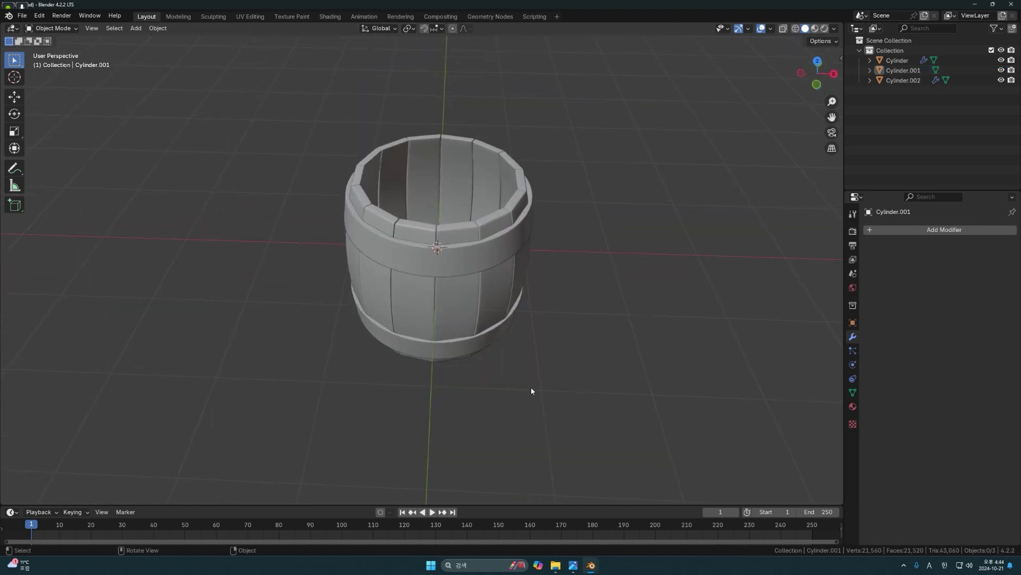
middle_drag(531, 334, 505, 354)
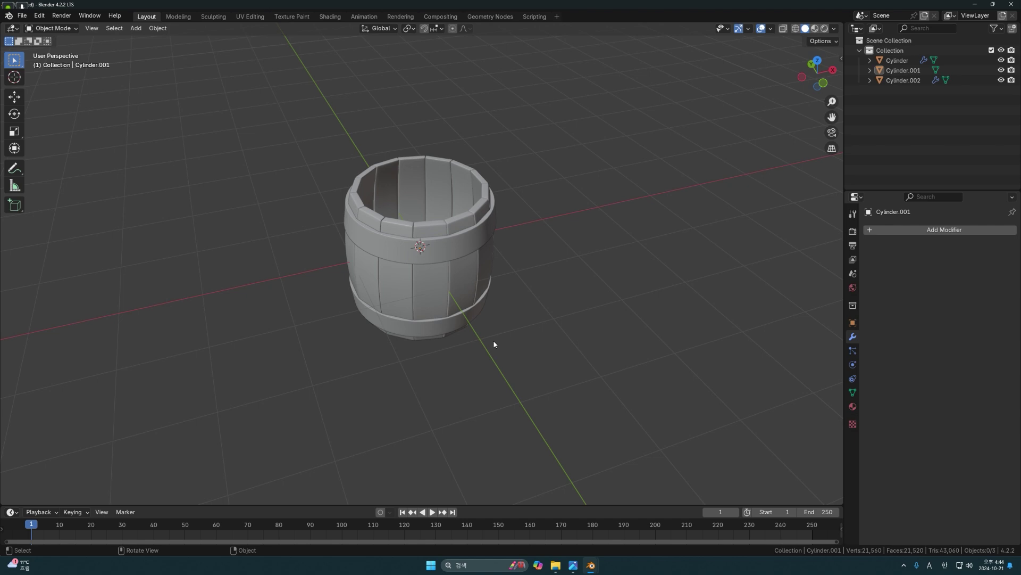
Add a mesh cylinder at the origin and set it to 6 vertices
key(shift+a)
mouse_move(493, 340)
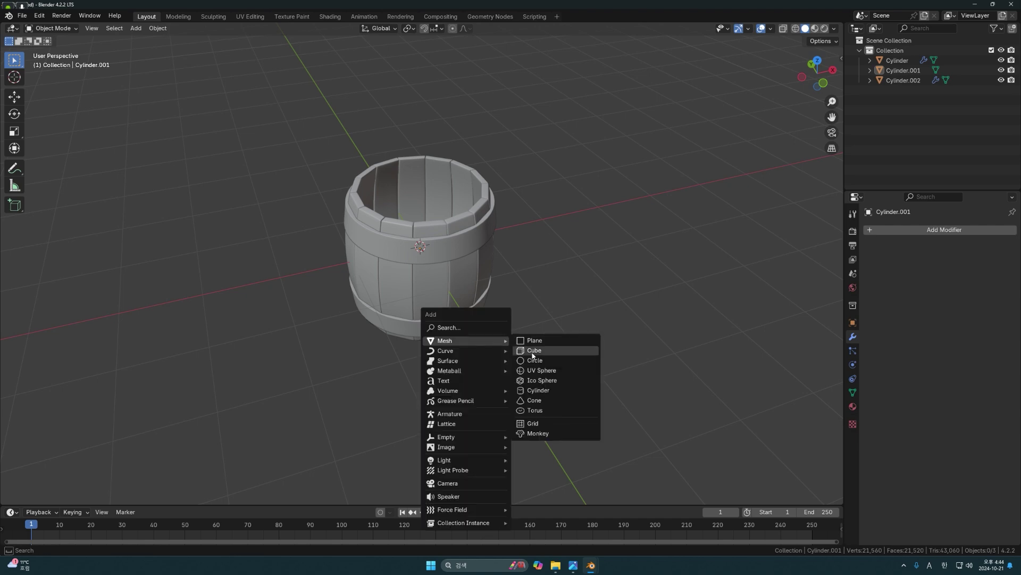
click(539, 394)
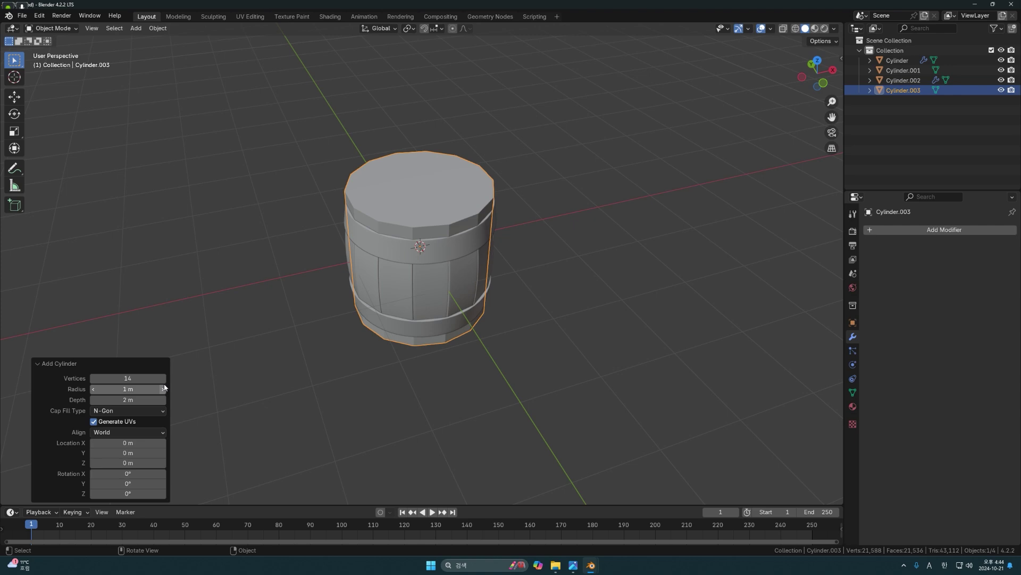
click(133, 378)
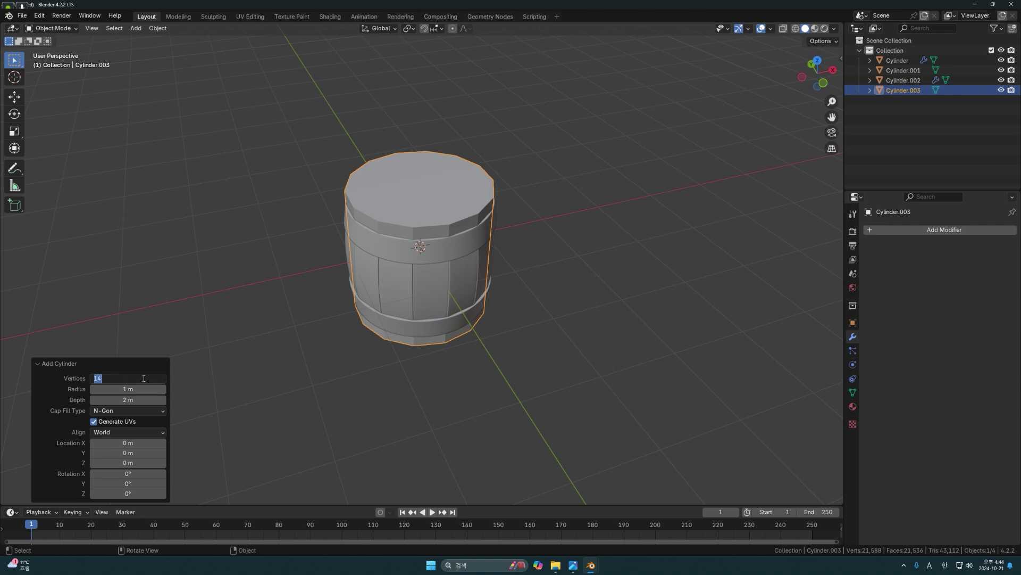
text(6)
key(Return)
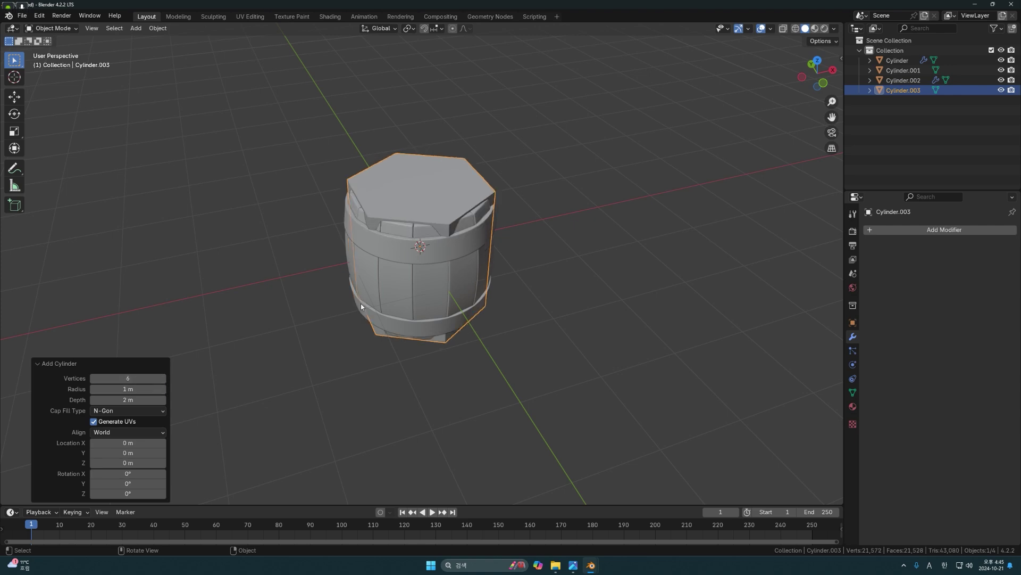
Move the six-sided cylinder up along the Z axis by about 2.22 m, clear above the barrel
click(298, 360)
click(442, 205)
middle_drag(442, 204, 441, 222)
scroll(483, 264, down, 2)
key(g)
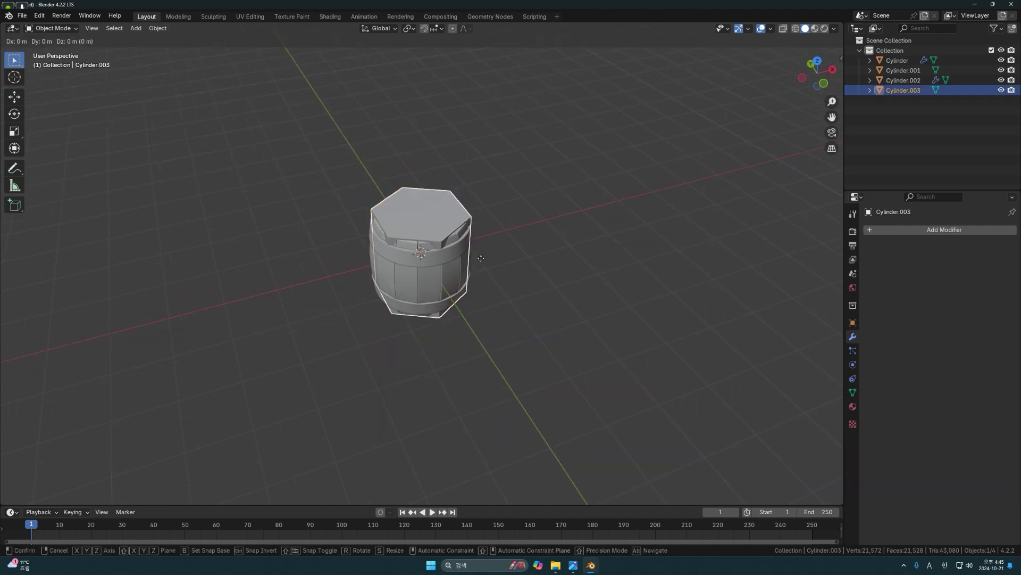
key(z)
click(483, 169)
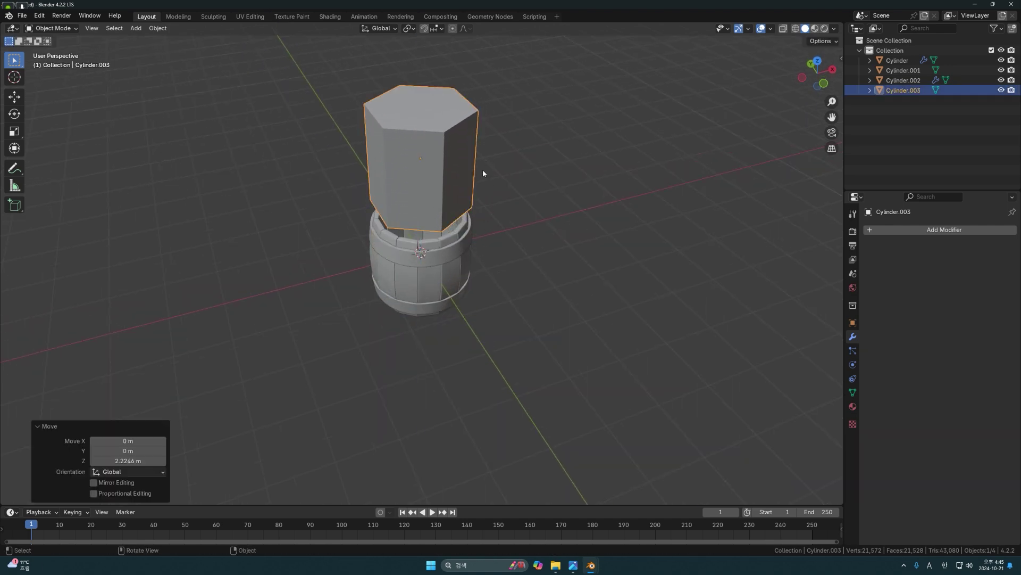
Scale the six-sided cylinder down uniformly to about 0.18 of its size
scroll(471, 171, up, 3)
scroll(605, 178, down, 3)
key(s)
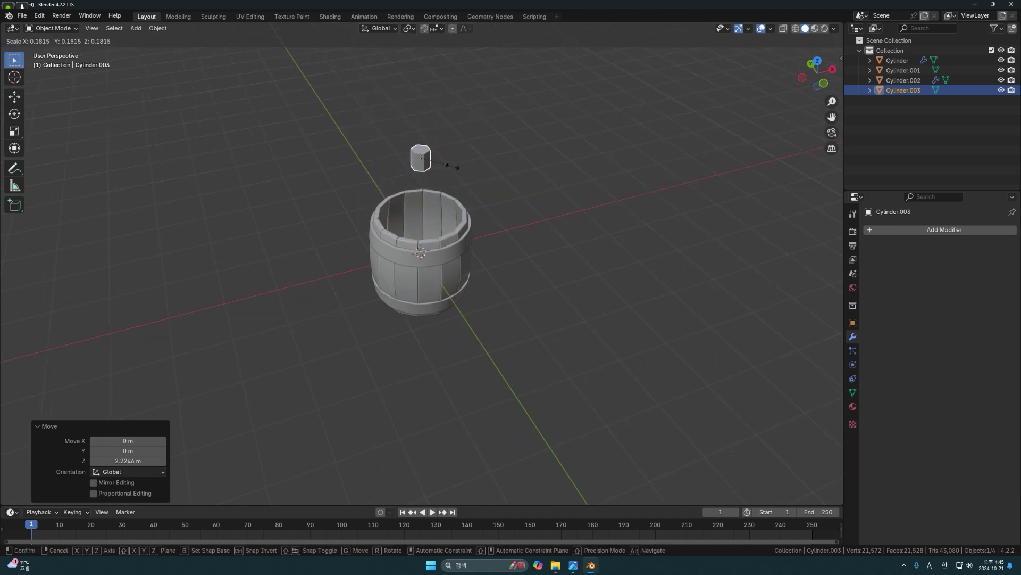
click(453, 166)
scroll(468, 271, up, 5)
scroll(467, 269, up, 2)
Flatten the small six-sided cylinder by scaling it along Z by a factor of about -0.426
key(s)
key(z)
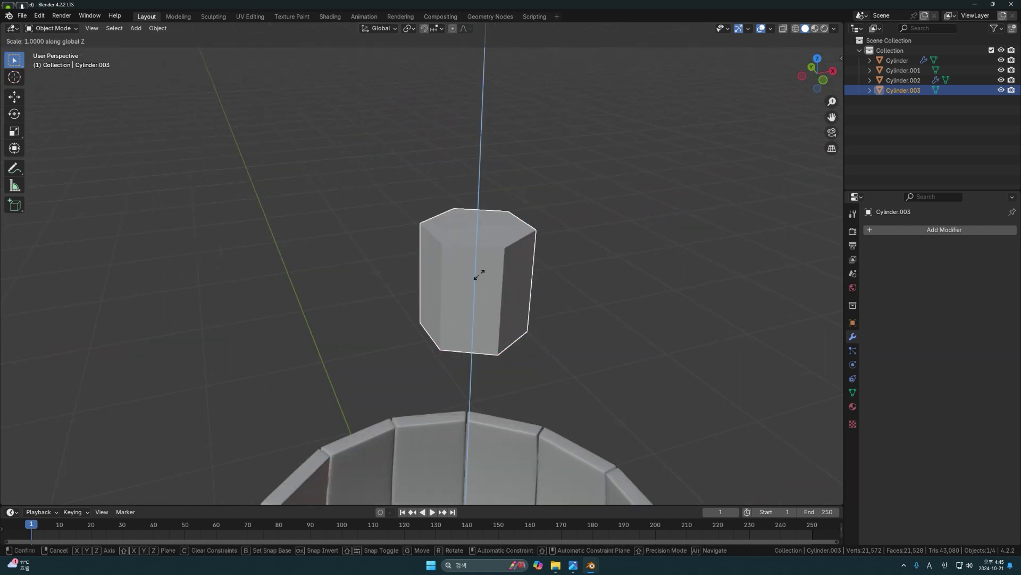
click(473, 278)
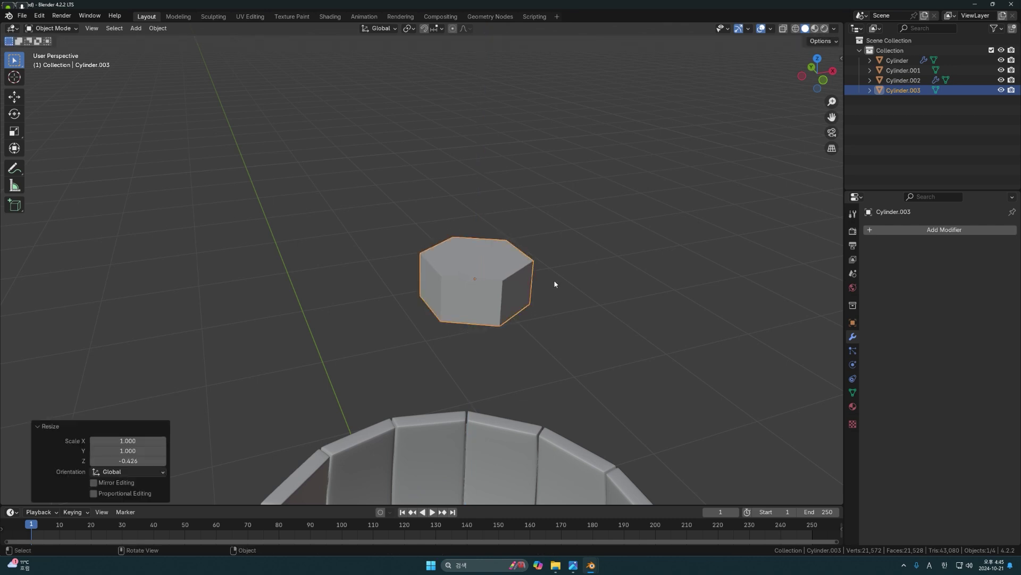
click(547, 284)
In Edit Mode, inset the small cylinder's top and bottom faces together with a thickness of about 0.35 m
key(Tab)
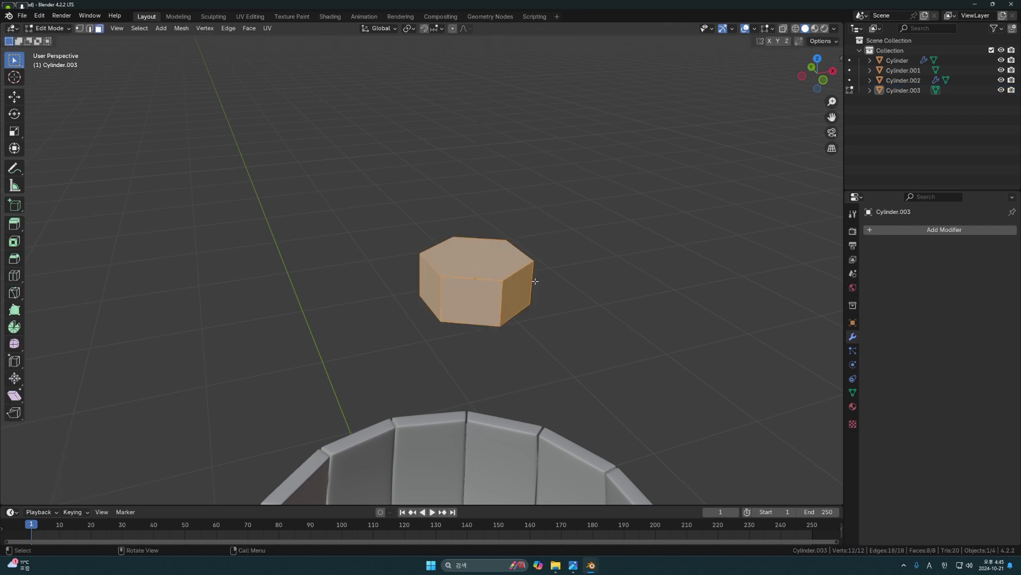
click(486, 269)
middle_drag(486, 269, 488, 175)
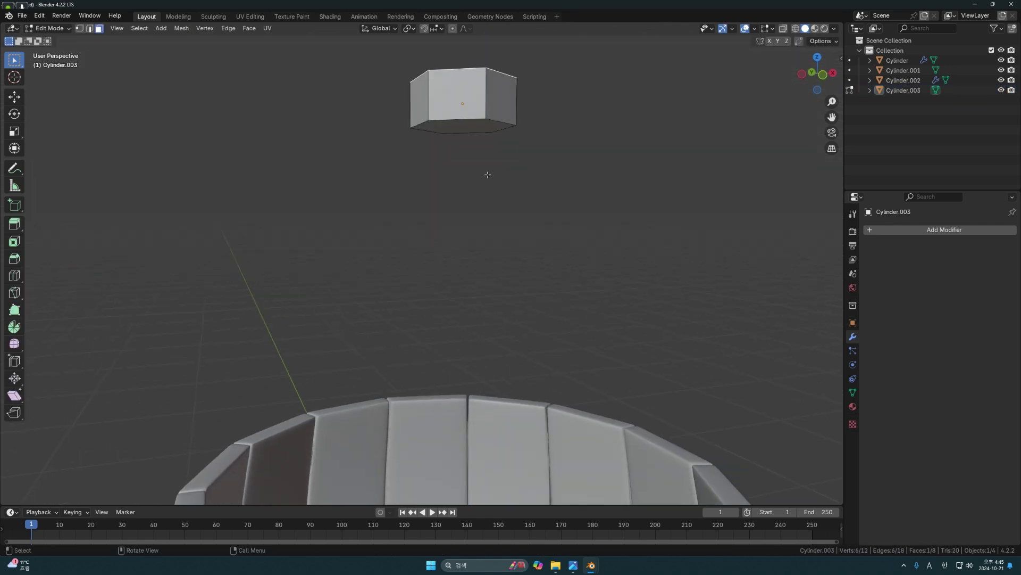
shift+click(476, 128)
middle_drag(476, 128, 506, 273)
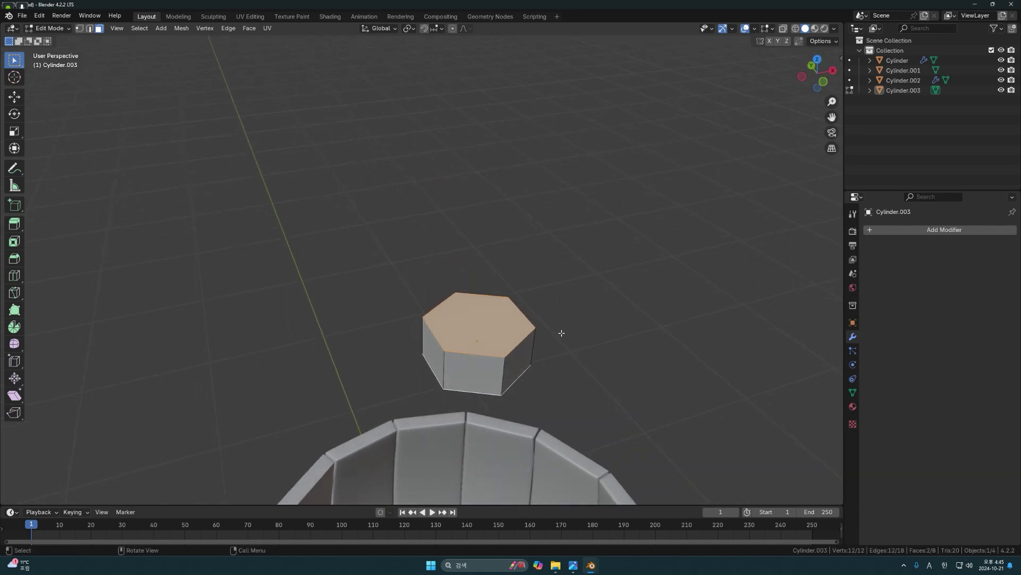
key(i)
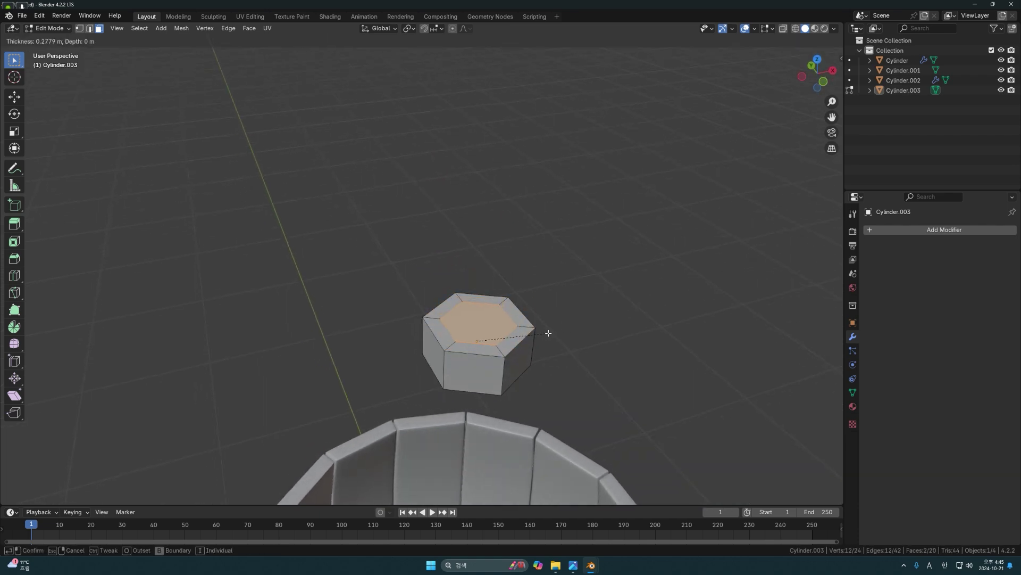
click(545, 333)
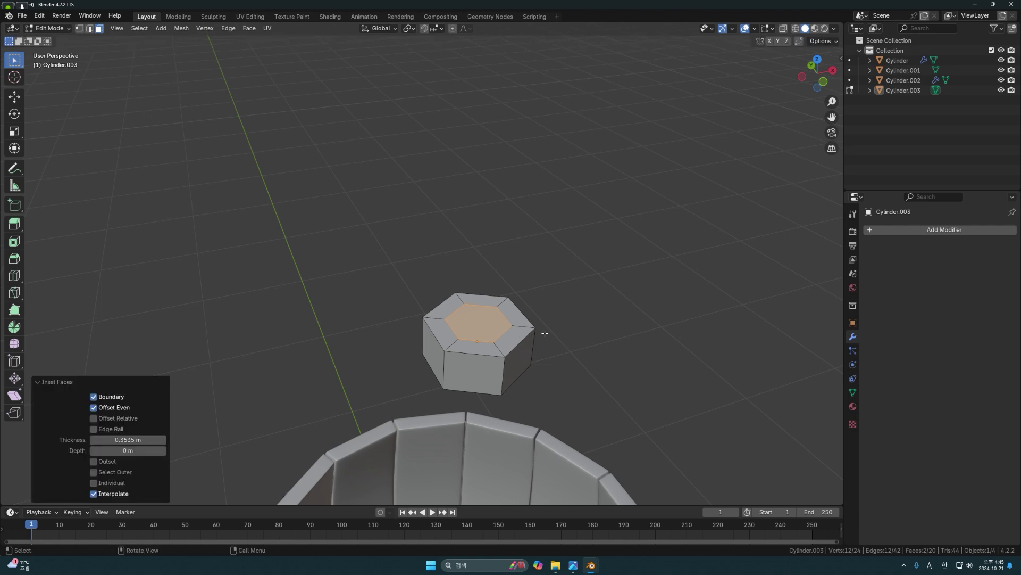
Scale the two inset faces apart along Z to form sloped sides above and below the cylinder's middle
middle_drag(543, 333, 526, 310)
key(s)
key(z)
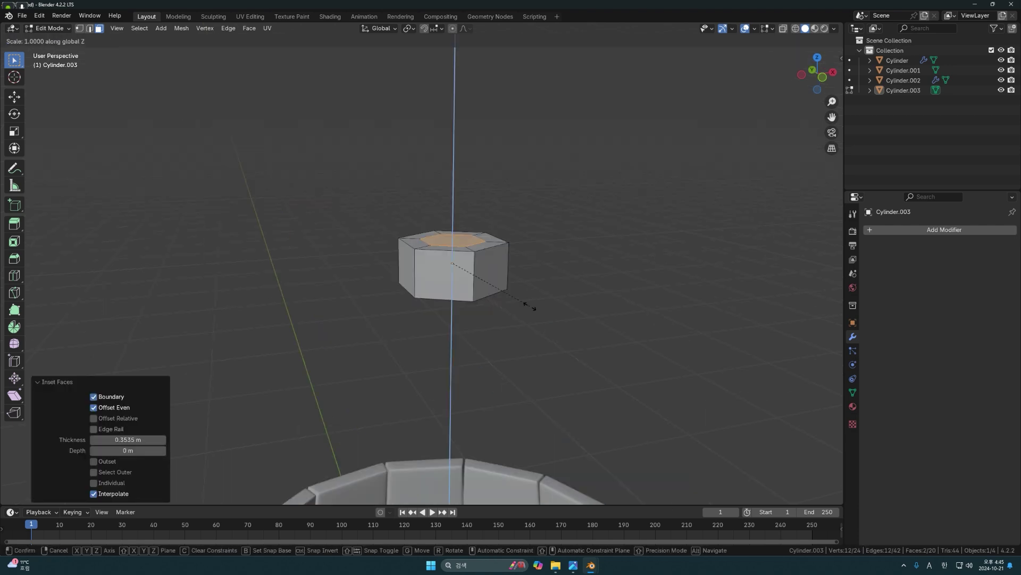
click(604, 286)
scroll(532, 291, up, 2)
Select all vertices of the part's upper half and move them down along Z about 0.148 m, snapping to the lower rim's vertices
key(1)
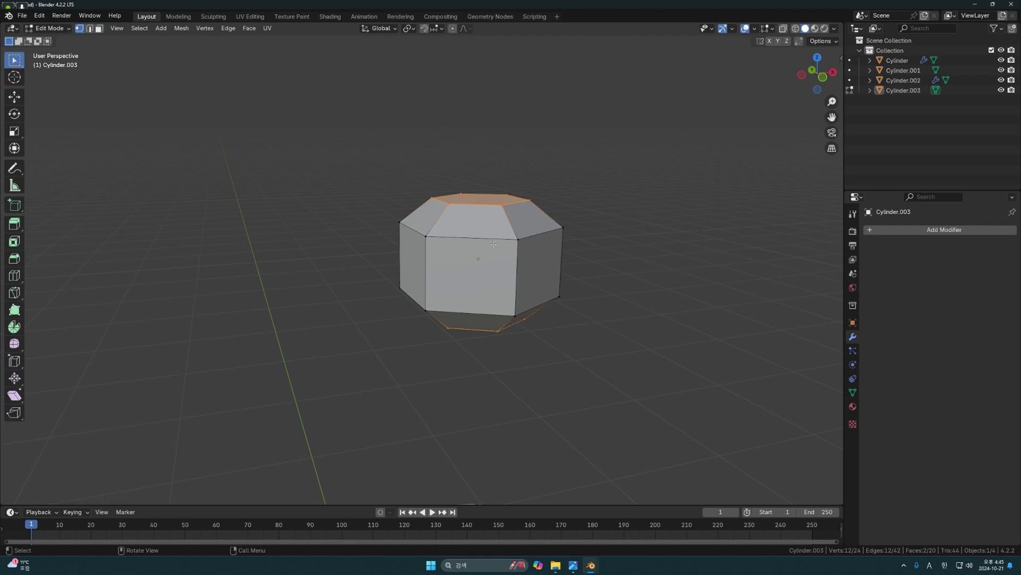
key(alt+z)
key(b)
drag(349, 162, 599, 256)
key(alt+z)
middle_drag(599, 255, 597, 249)
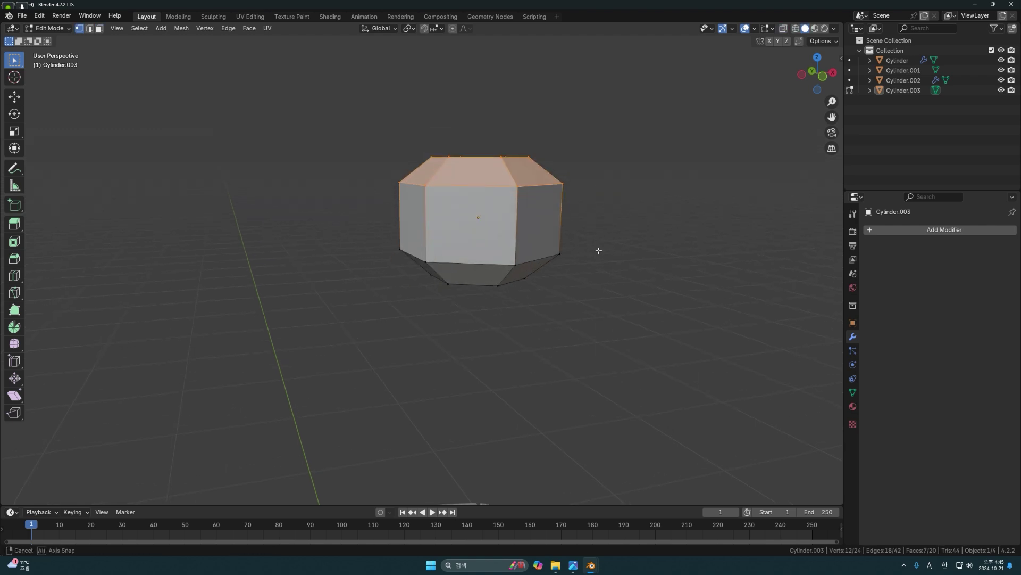
key(g)
key(z)
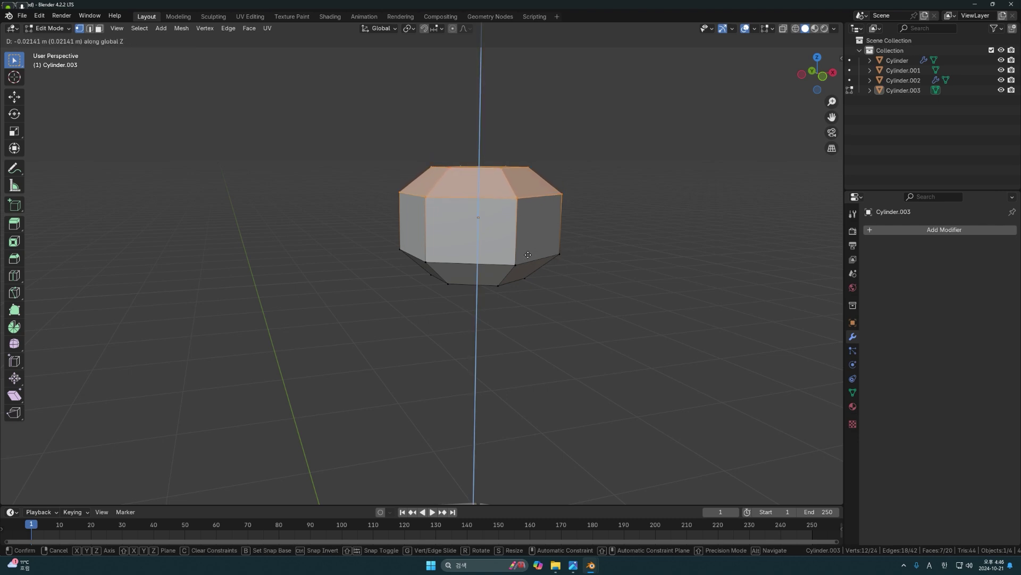
key(ctrl)
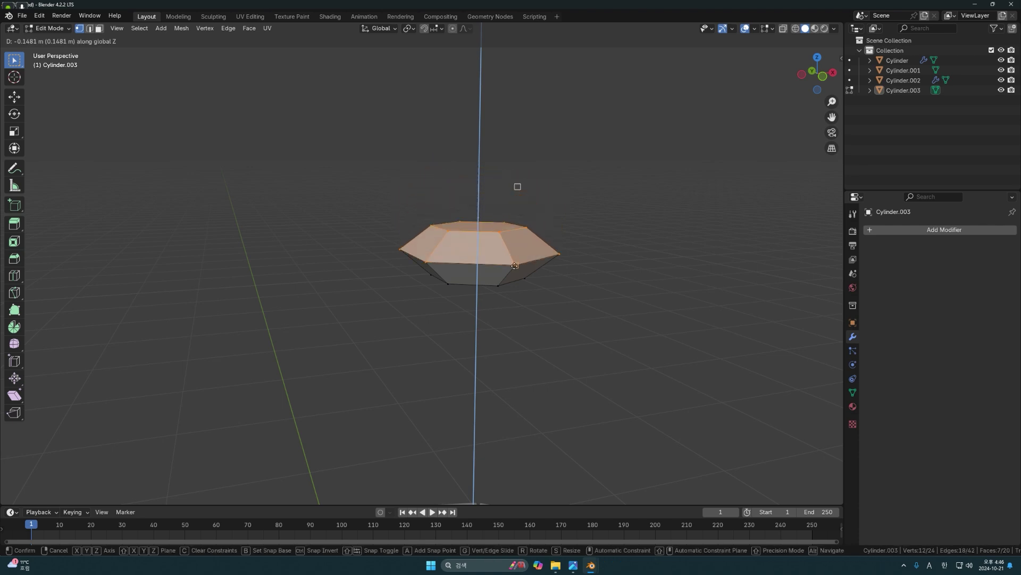
click(515, 265)
click(588, 285)
Merge all vertices of the part by distance, with the merge distance set to 0.01 m
mouse_move(588, 285)
middle_down()
mouse_move(586, 274)
mouse_move(584, 285)
mouse_move(570, 277)
middle_up()
drag(322, 210, 599, 343)
key(a)
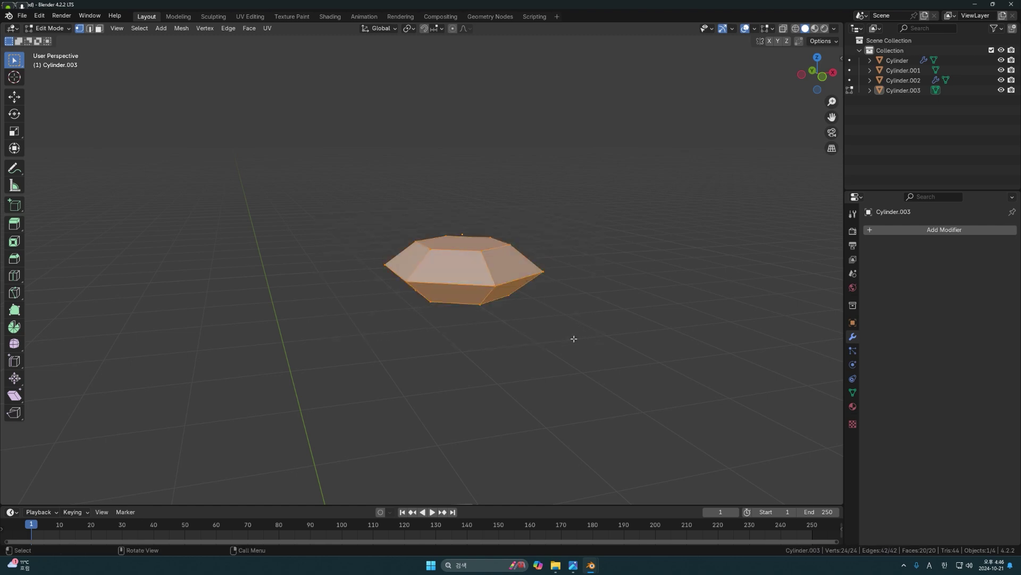
key(m)
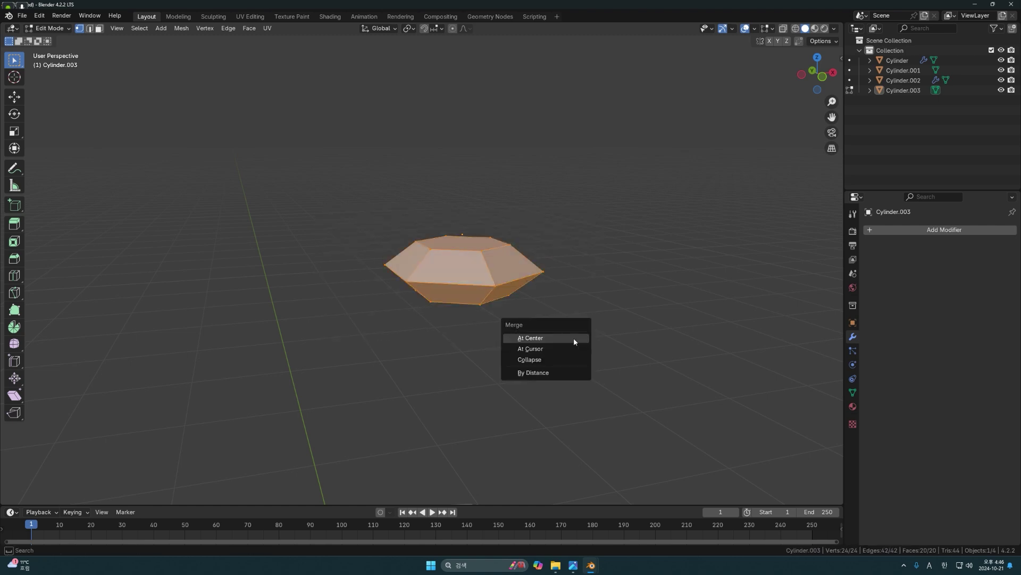
click(529, 374)
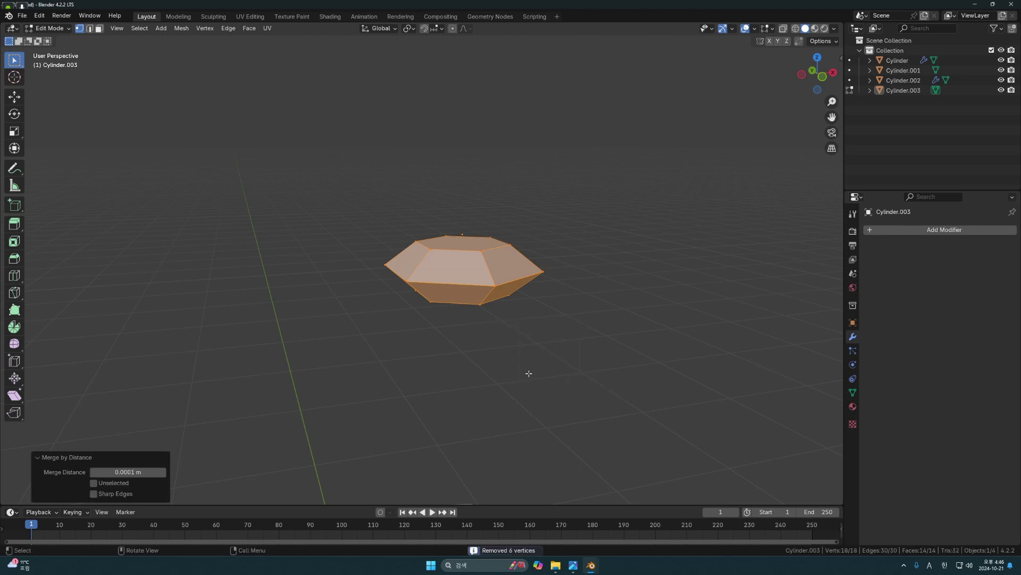
click(118, 472)
text(0.01)
key(Return)
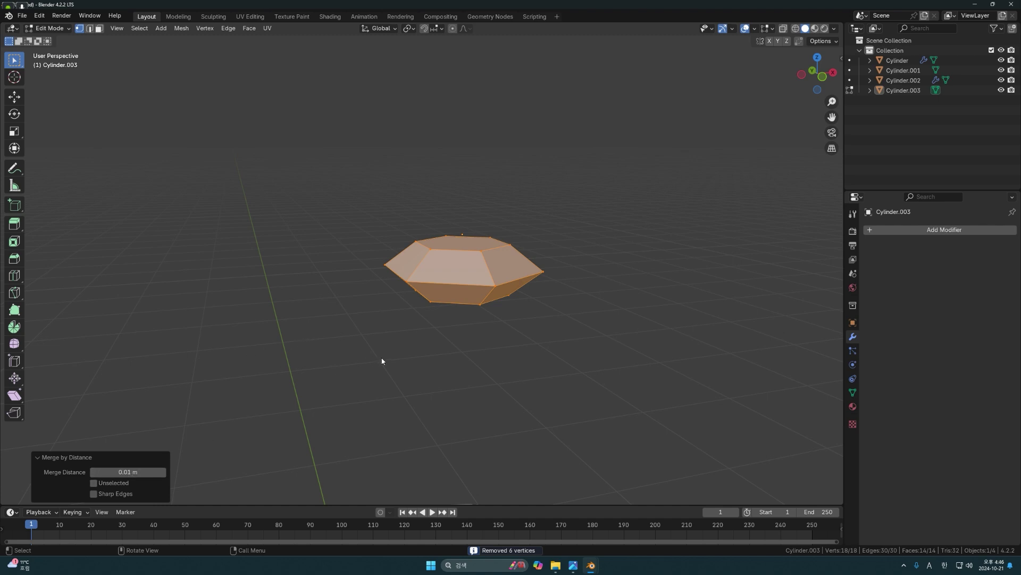
Test the merge by trying to move one corner vertex of the part's outer rim, and cancel the move
click(460, 347)
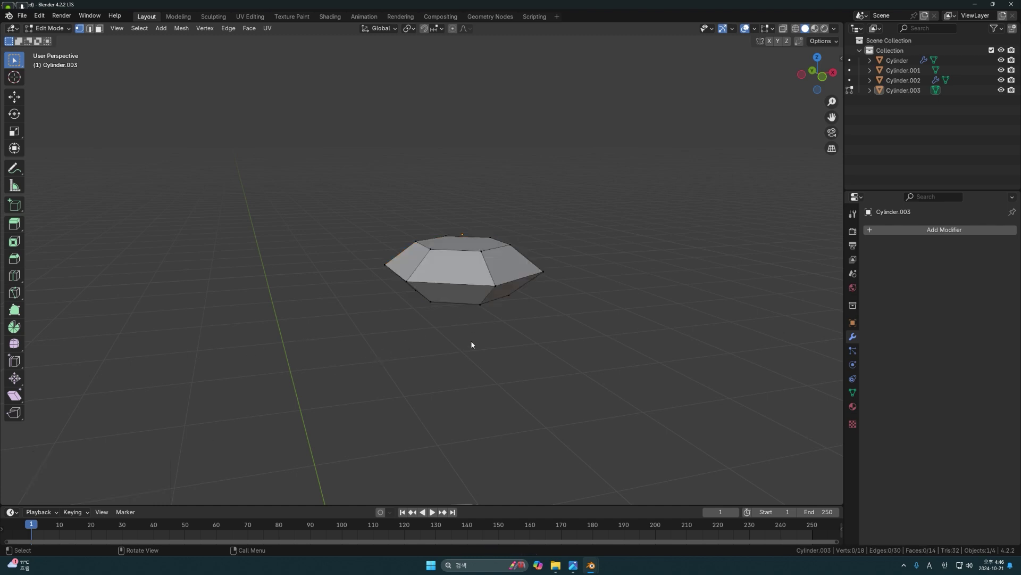
scroll(484, 325, up, 2)
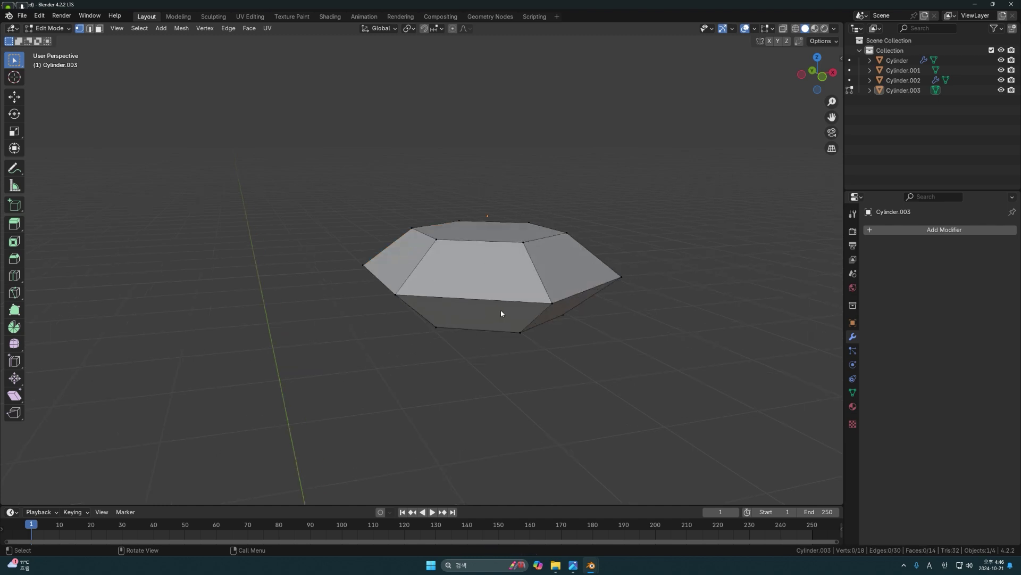
click(553, 305)
key(g)
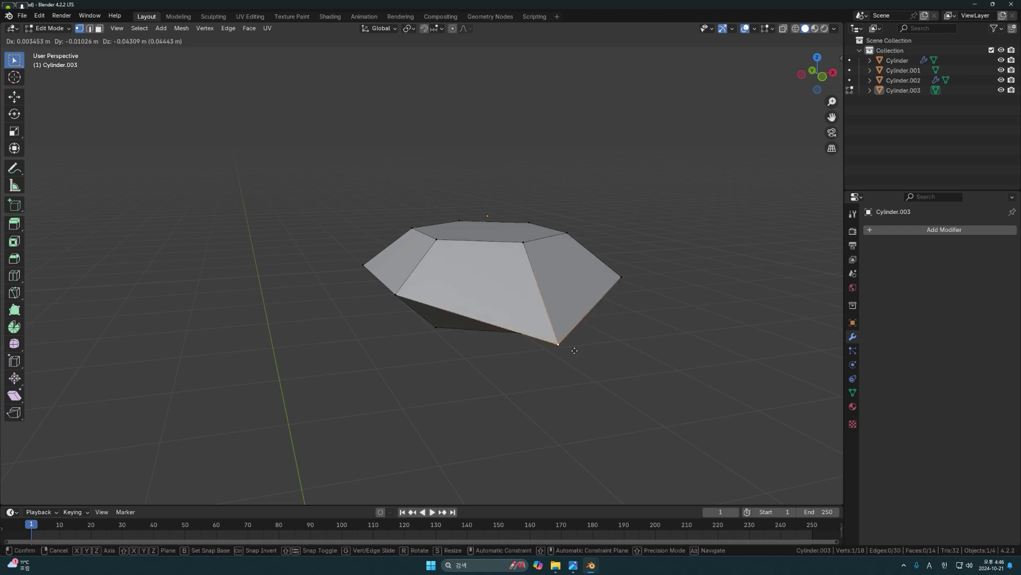
right_click(572, 331)
Return to Object Mode and deselect the small six-sided part, with it and the whole barrel in view
scroll(564, 340, down, 6)
shift+middle_drag(532, 367, 575, 287)
key(Tab)
click(490, 203)
mouse_move(471, 176)
middle_down()
mouse_move(473, 257)
mouse_move(474, 157)
middle_up()
scroll(475, 157, down, 1)
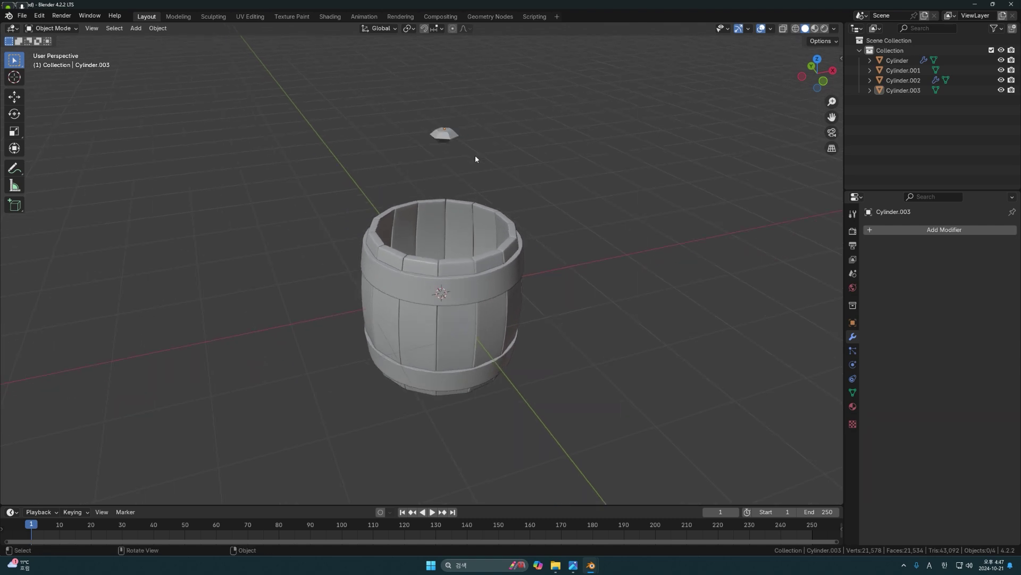
scroll(482, 163, up, 1)
scroll(486, 167, down, 1)
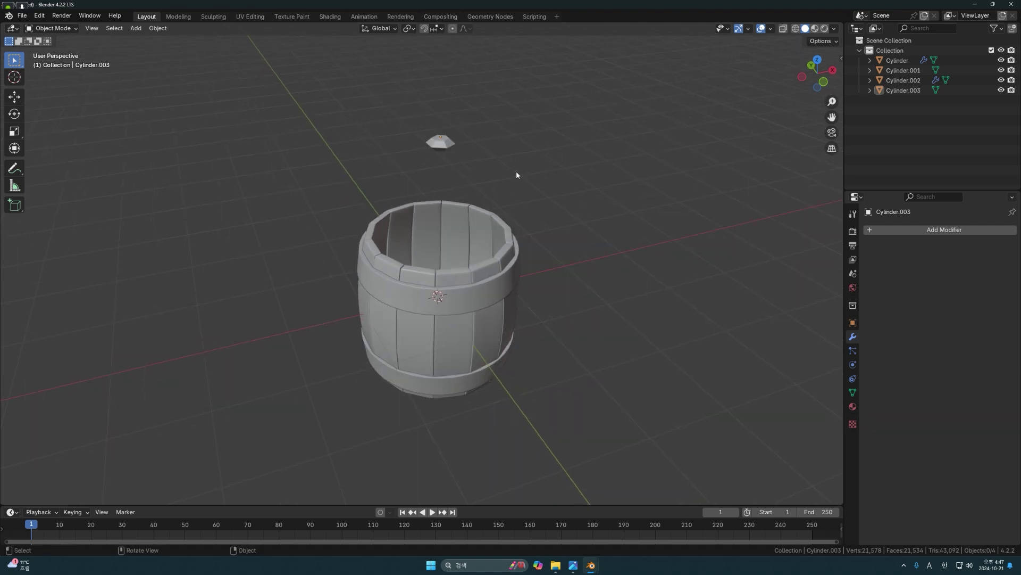